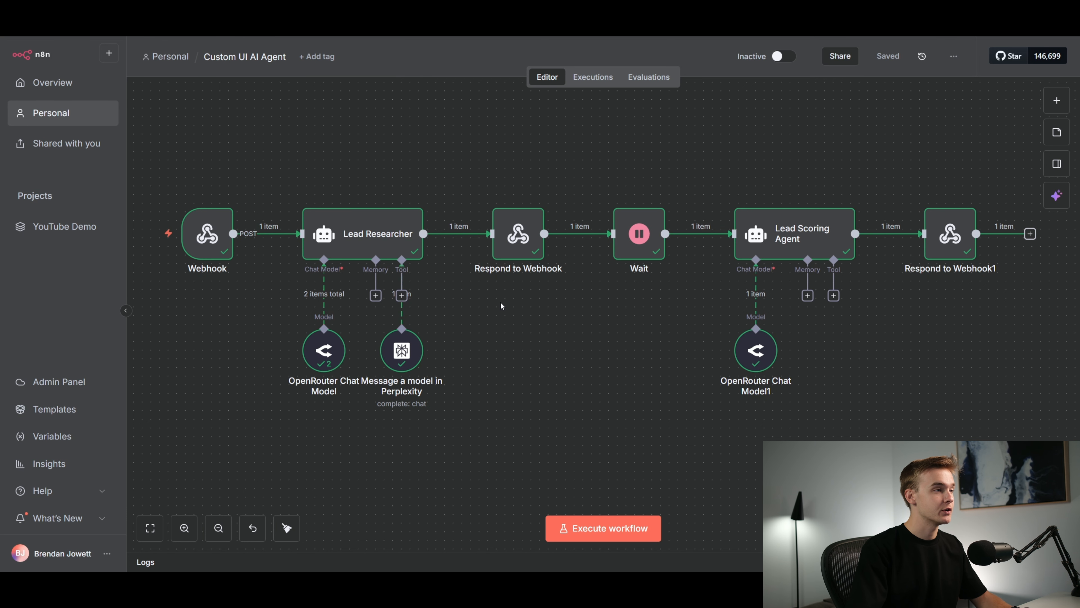
Execute the workflow, switch to the Lead Researcher app in Replit, and research and score the lead already entered in its form
{"action": "left_click", "coordinate": [646, 530]}
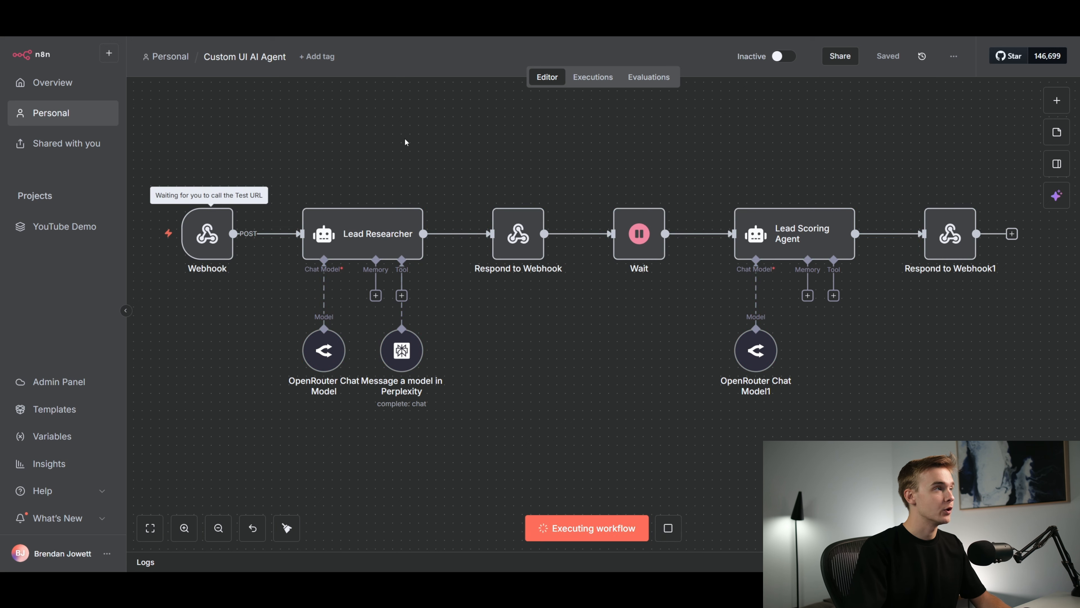
{"action": "left_click", "coordinate": [340, 19]}
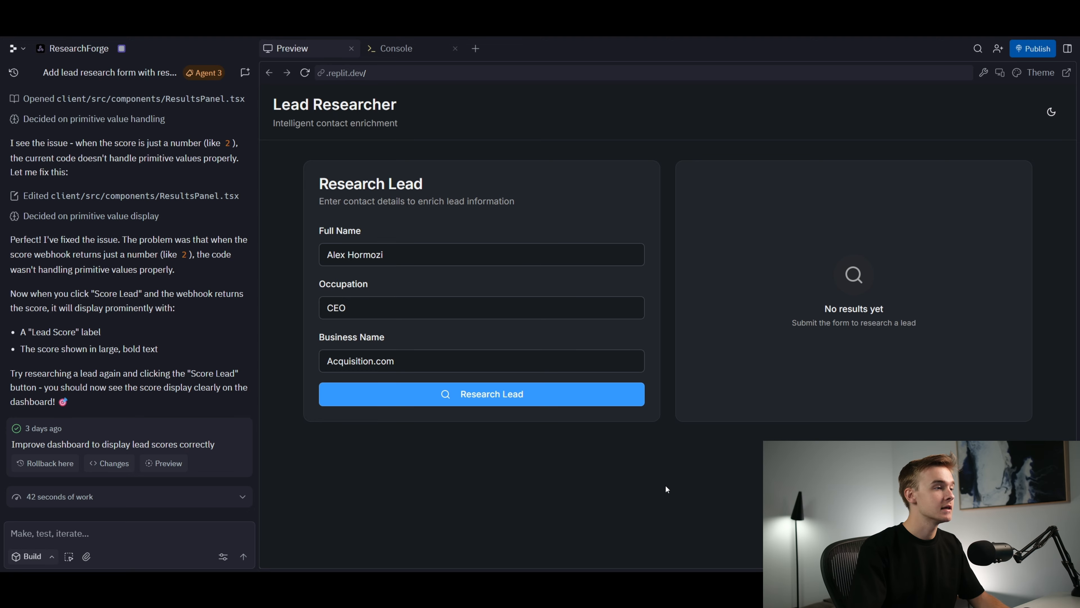
{"action": "left_click", "coordinate": [587, 396]}
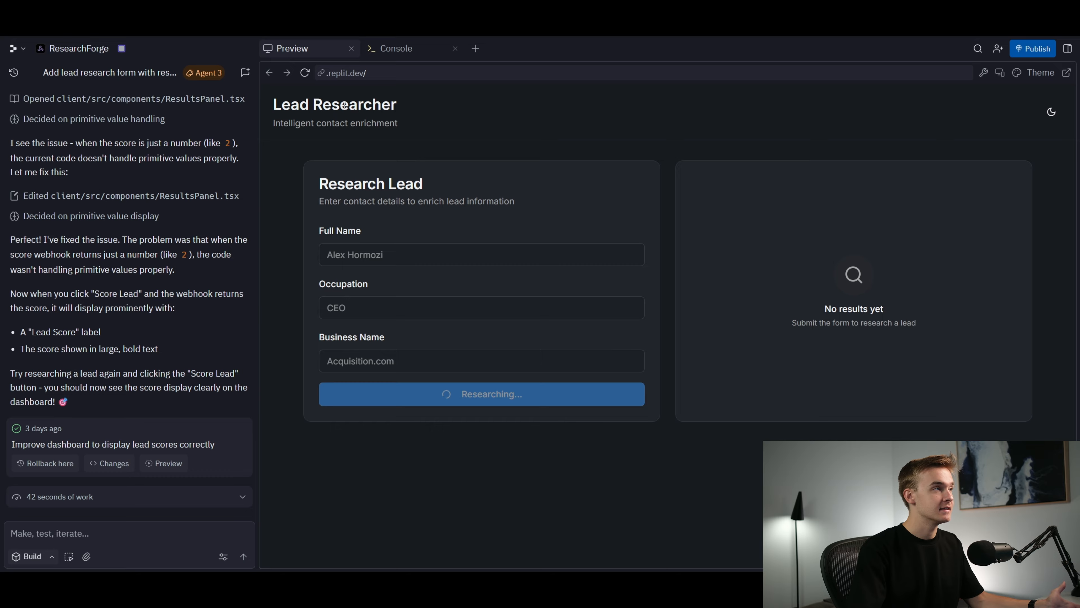
{"action": "left_click", "coordinate": [306, 8]}
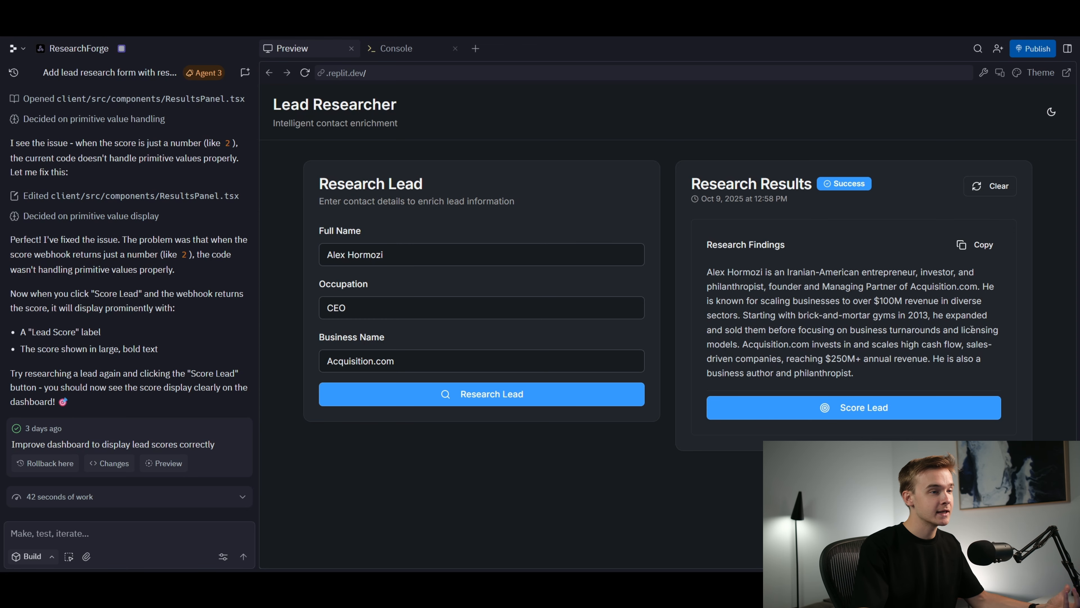
{"action": "left_click", "coordinate": [851, 408]}
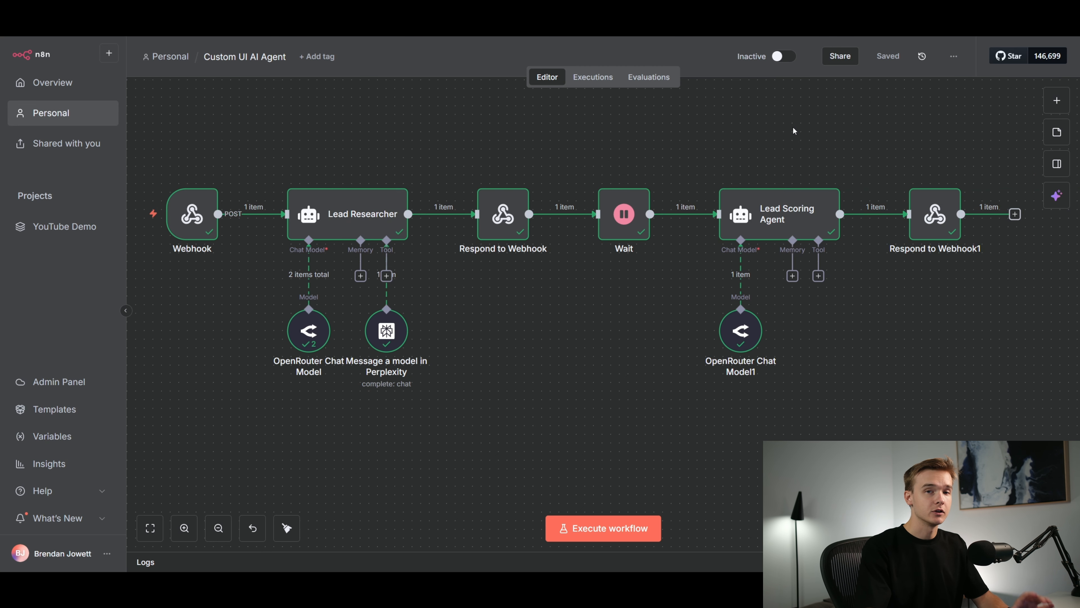
Search the n8n node library for "form" and open the n8n Form entry
{"action": "left_click", "coordinate": [1055, 102]}
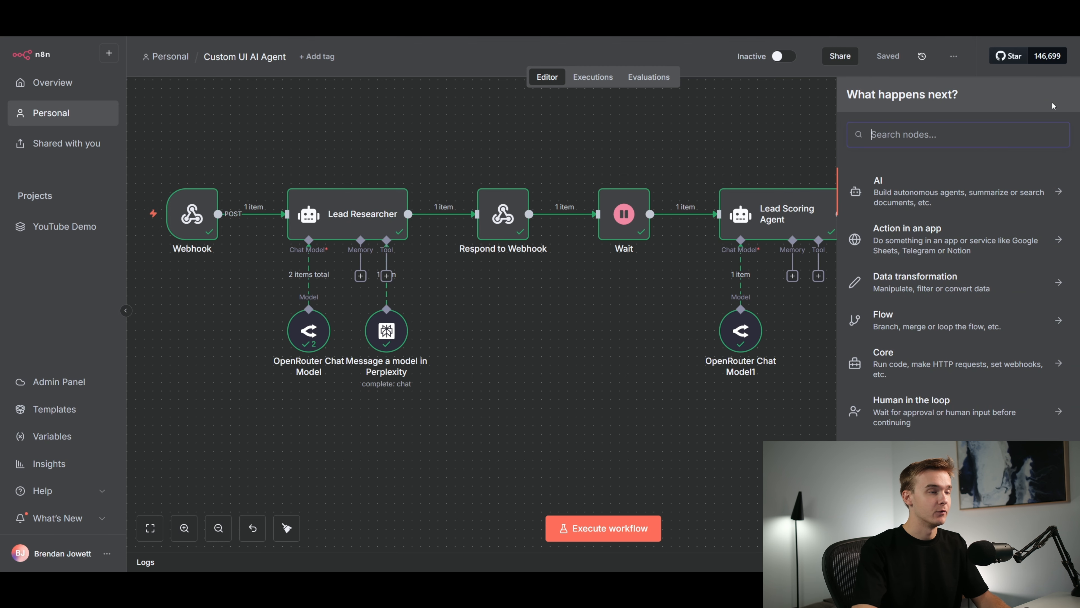
{"action": "type", "text": "form"}
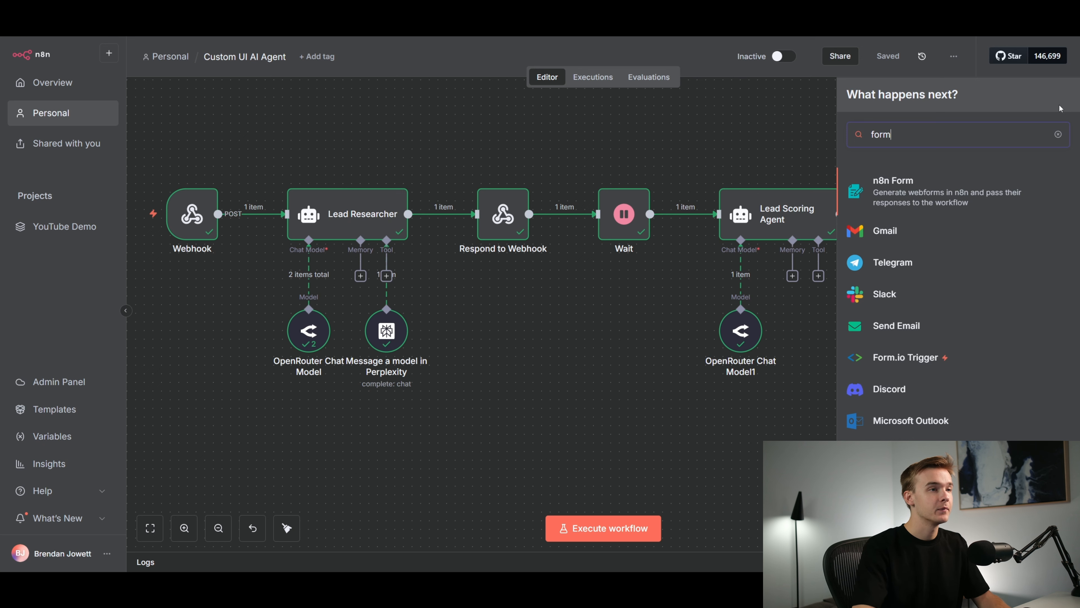
{"action": "left_click", "coordinate": [951, 196]}
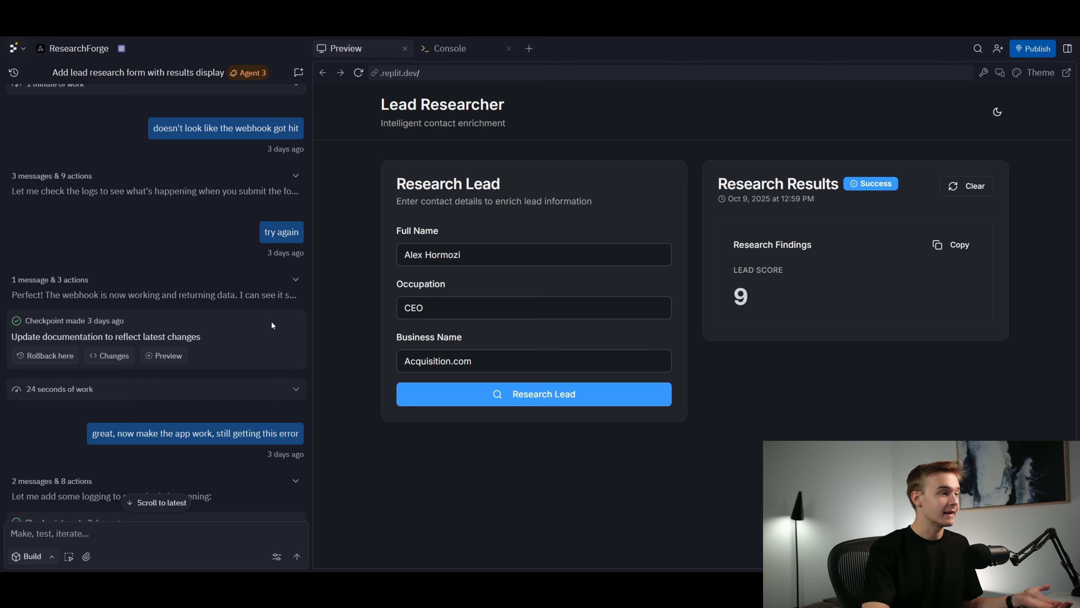
{"action": "scroll", "coordinate": [272, 322], "scroll_direction": "down", "scroll_amount": 1}
{"action": "scroll", "coordinate": [272, 322], "scroll_direction": "up", "scroll_amount": 1}
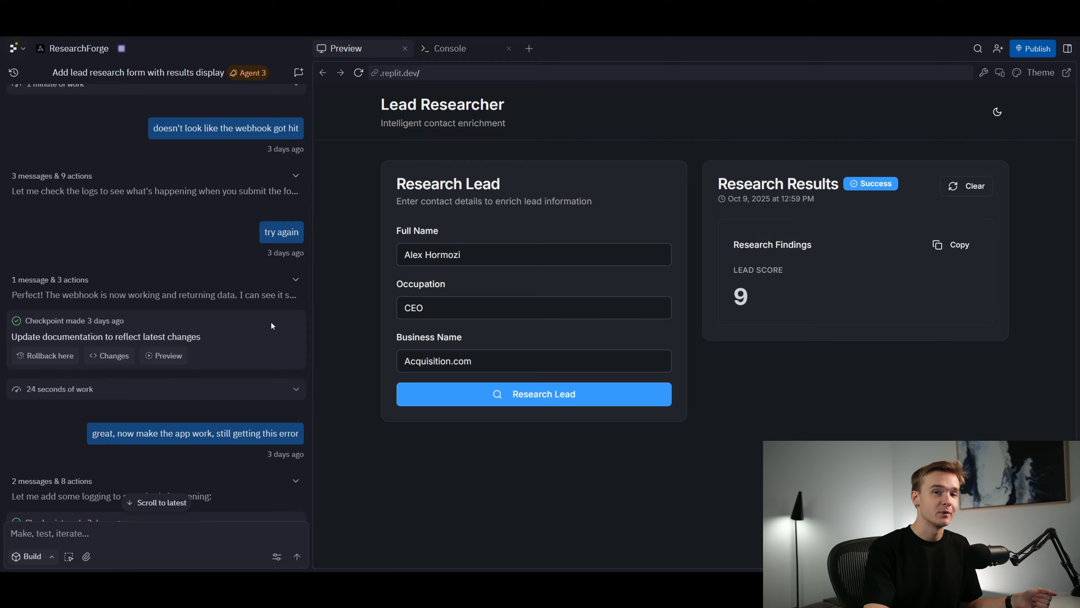
{"action": "scroll", "coordinate": [272, 322], "scroll_direction": "down", "scroll_amount": 15}
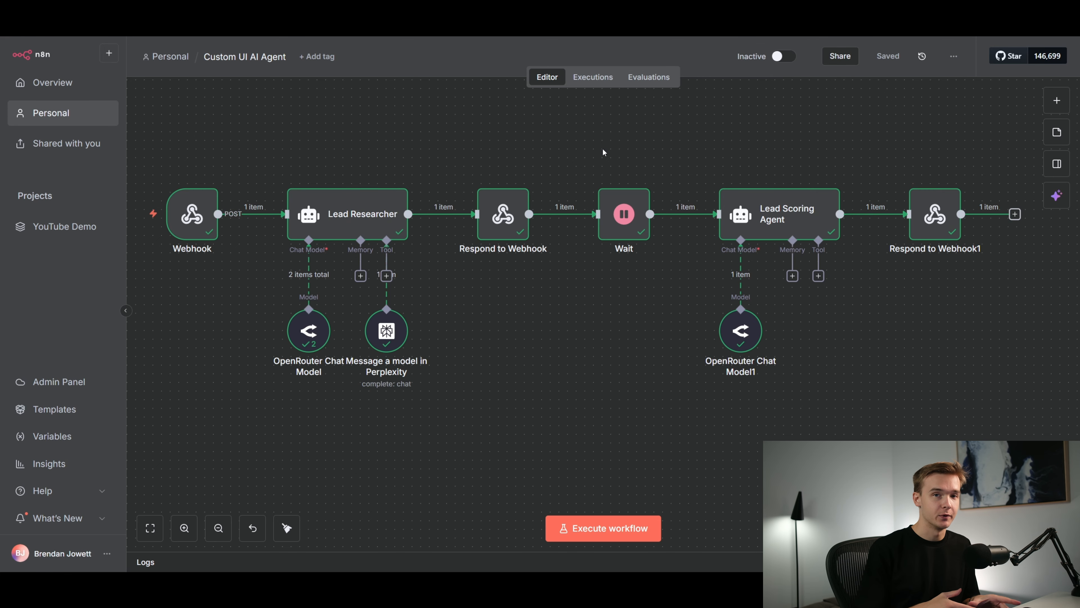
Inspect the Webhook node's URL, POST method, respond setting and received form data
{"action": "scroll", "coordinate": [305, 175], "scroll_direction": "up", "scroll_amount": 1}
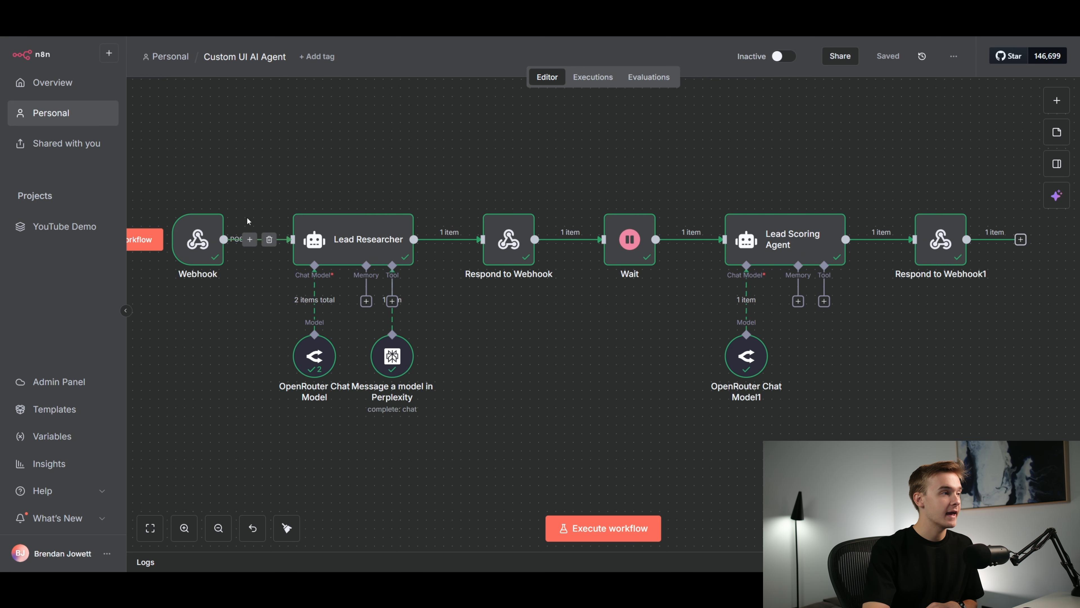
{"action": "double_click", "coordinate": [202, 243]}
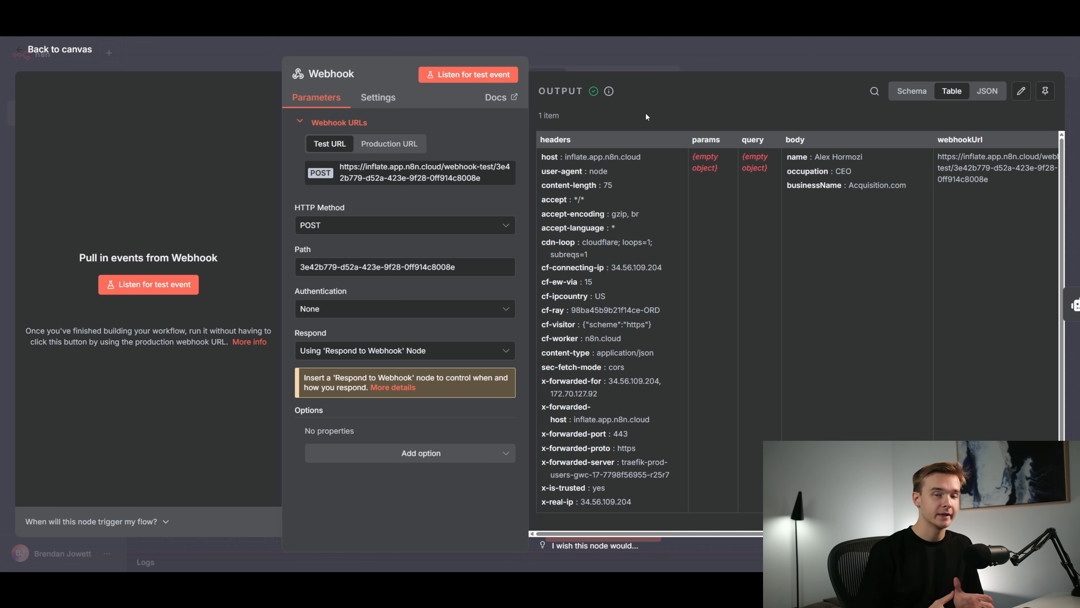
{"action": "key", "text": "Escape"}
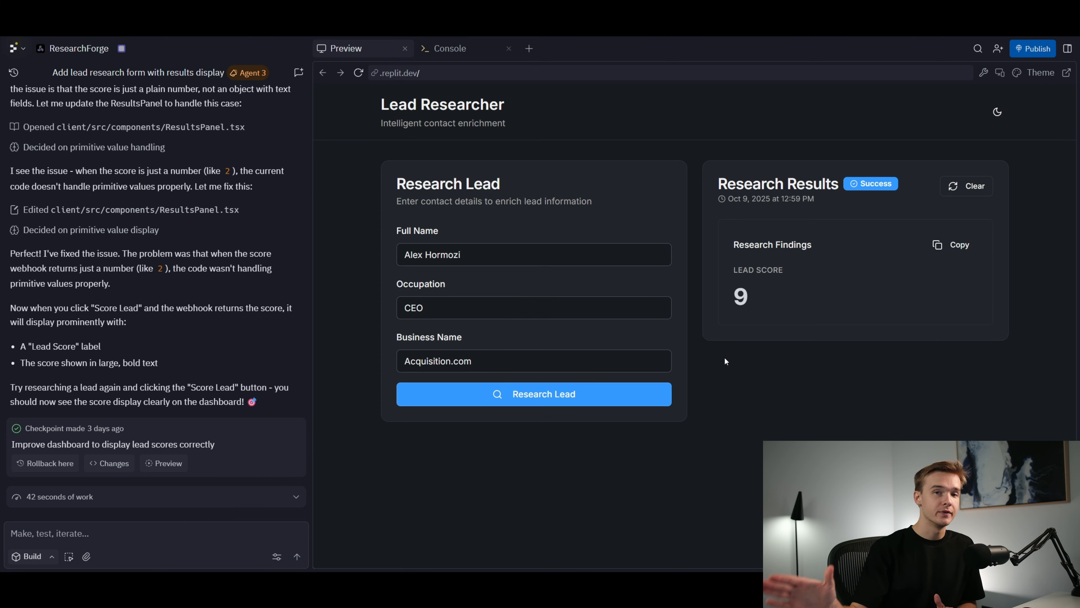
Return to n8n and inspect the Lead Researcher agent's user prompt, system message and output
{"action": "left_click", "coordinate": [264, 10]}
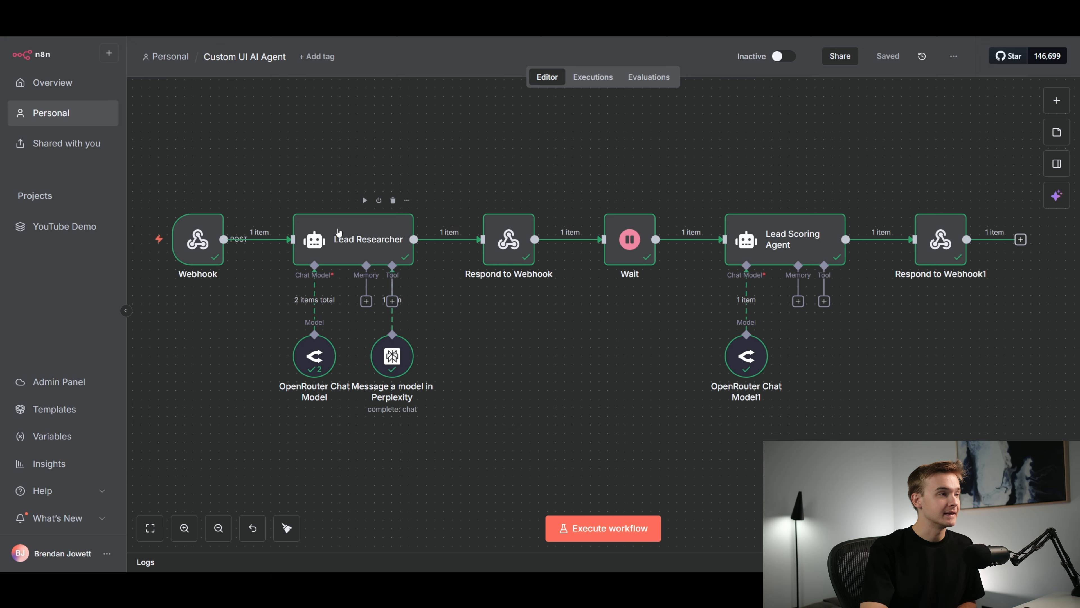
{"action": "double_click", "coordinate": [375, 241]}
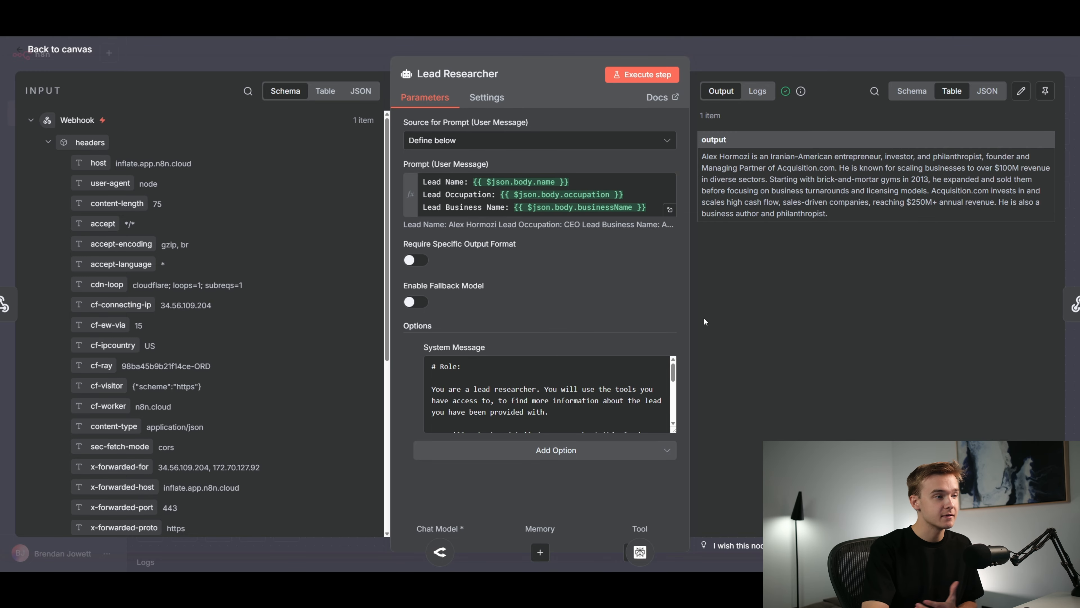
{"action": "key", "text": "Escape"}
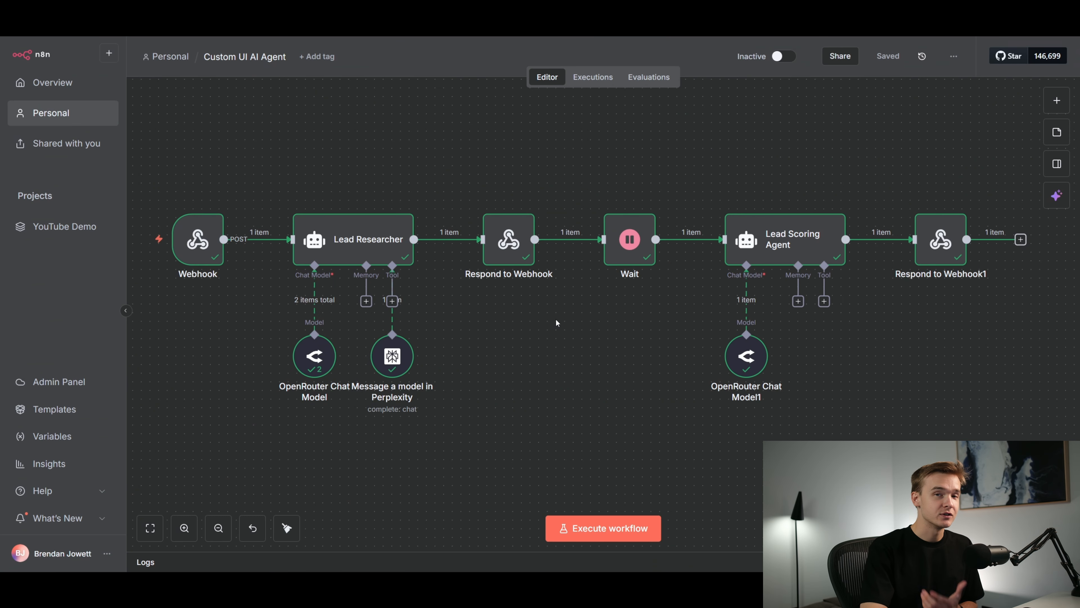
Inspect the first Respond to Webhook node's JSON response body, including its Research and resumeURL fields
{"action": "scroll", "coordinate": [561, 317], "scroll_direction": "down", "scroll_amount": 1}
{"action": "scroll", "coordinate": [561, 319], "scroll_direction": "down", "scroll_amount": 1}
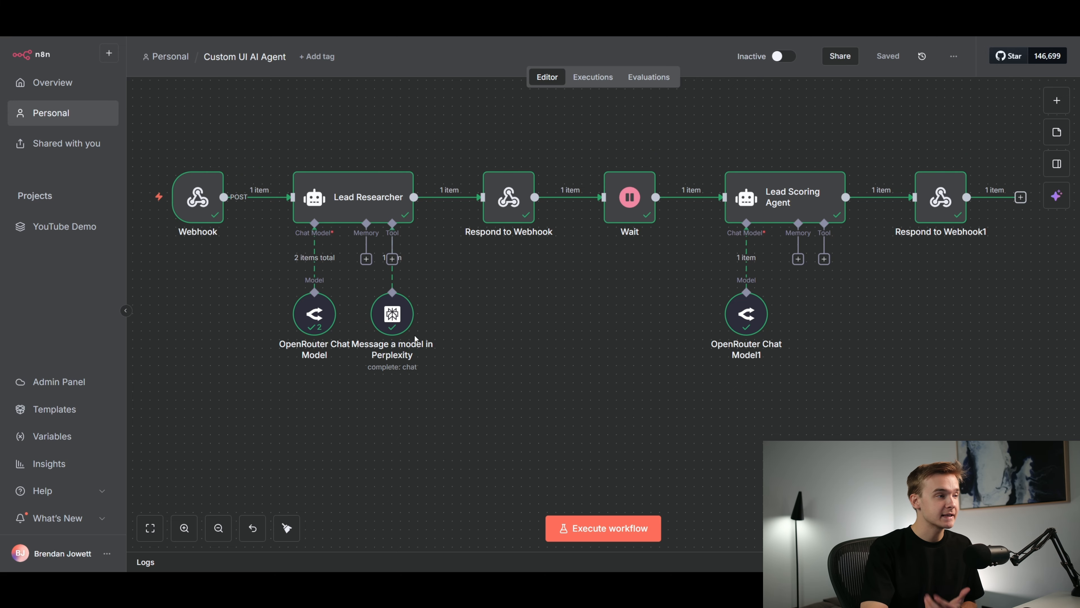
{"action": "left_click", "coordinate": [511, 211]}
{"action": "double_click", "coordinate": [511, 212]}
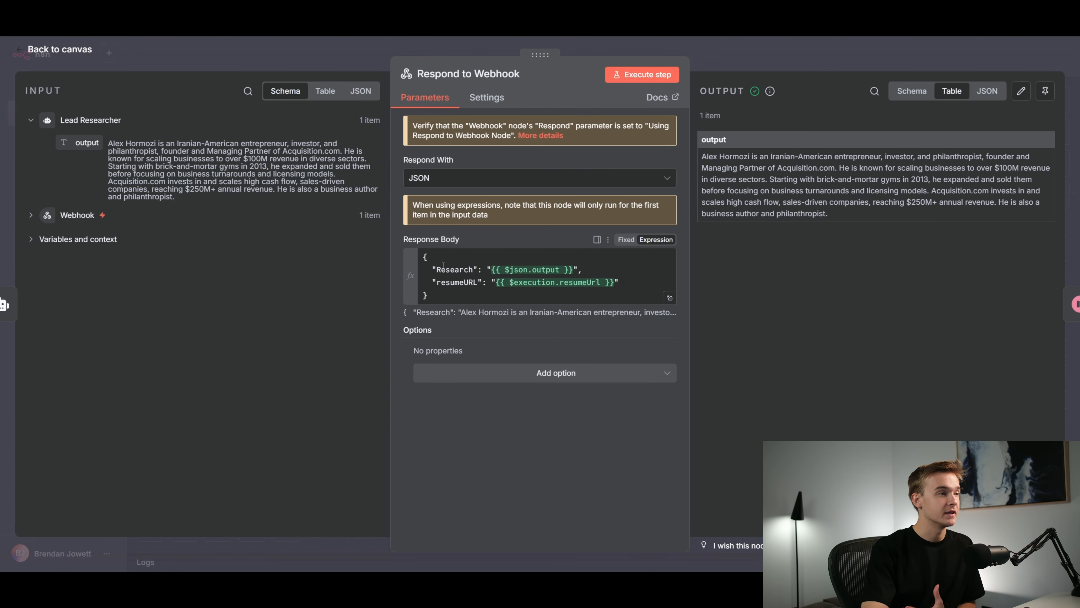
{"action": "key", "text": "Escape"}
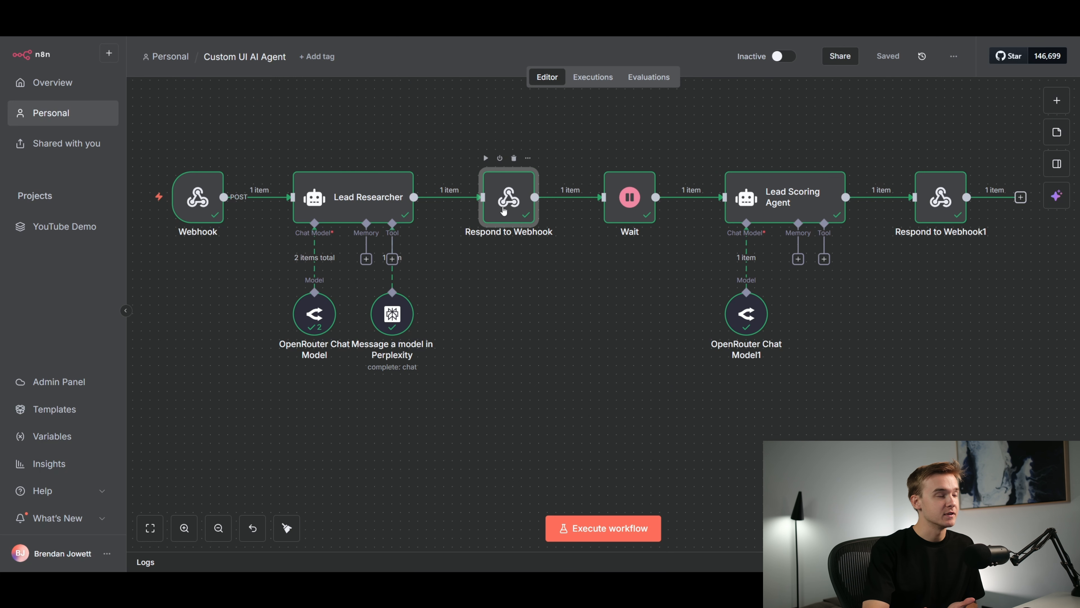
{"action": "double_click", "coordinate": [497, 208]}
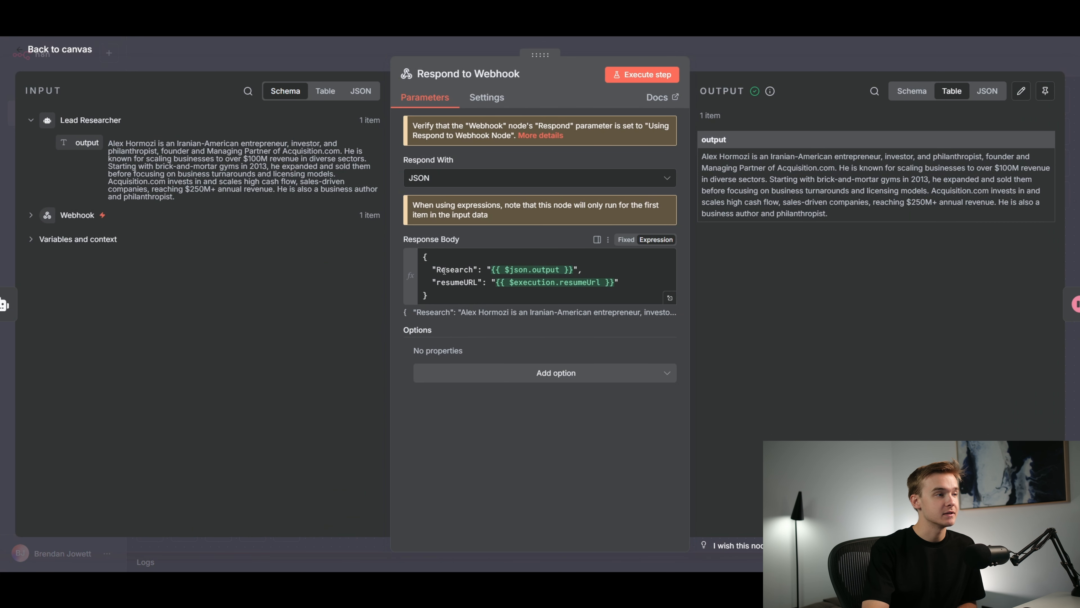
{"action": "left_click_drag", "start_coordinate": [436, 269], "coordinate": [473, 270]}
{"action": "left_click", "coordinate": [511, 444]}
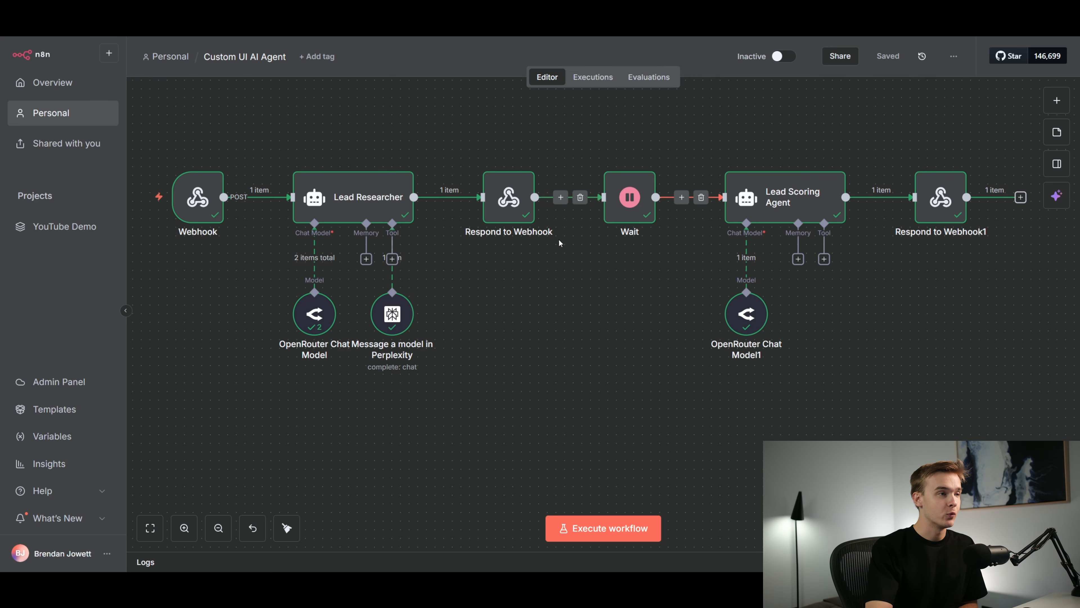
Inspect the Wait node's webhook settings and return to the canvas
{"action": "double_click", "coordinate": [630, 199]}
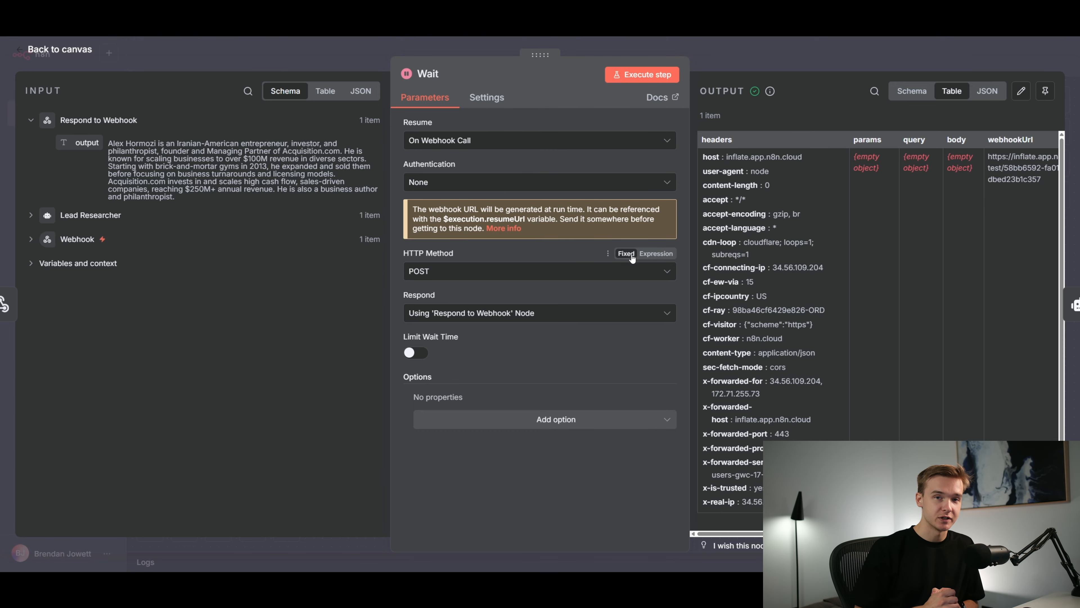
{"action": "key", "text": "Escape"}
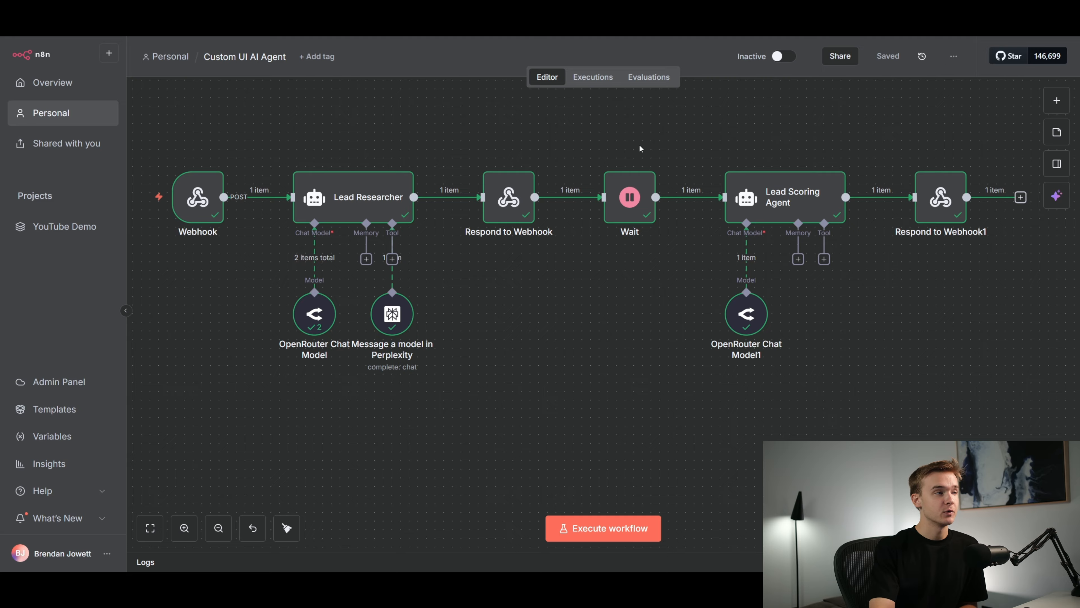
{"action": "mouse_move", "coordinate": [421, 200]}
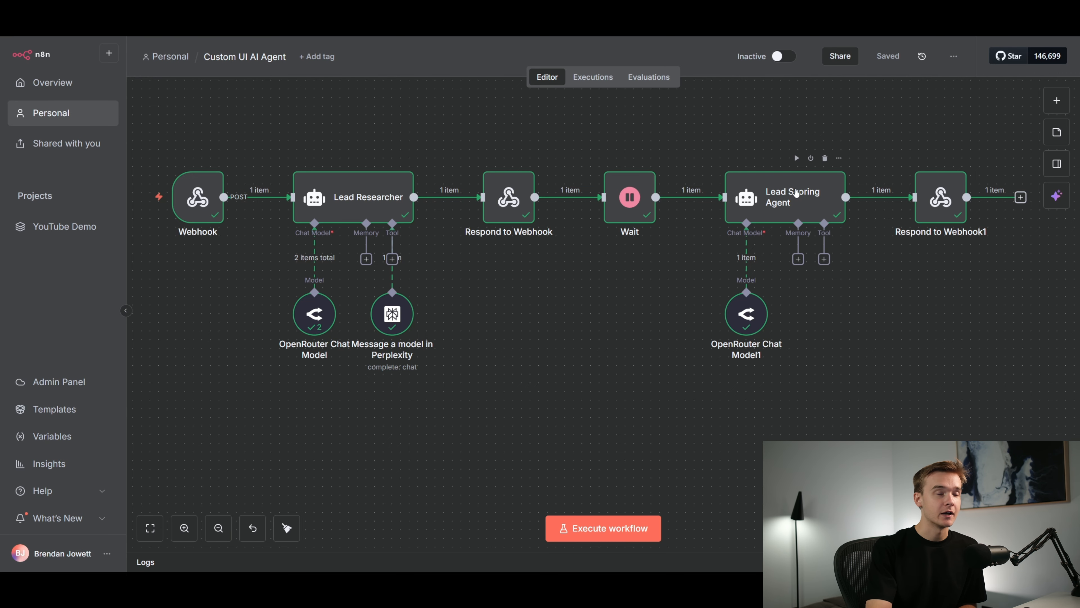
{"action": "scroll", "coordinate": [641, 305], "scroll_direction": "down", "scroll_amount": 1}
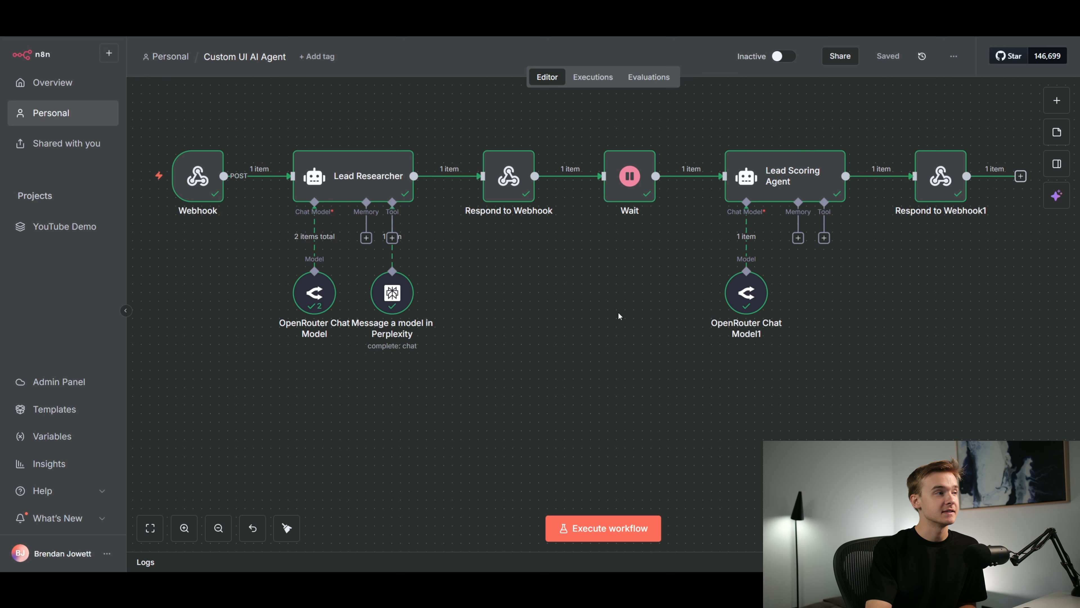
{"action": "scroll", "coordinate": [618, 312], "scroll_direction": "down", "scroll_amount": 1}
{"action": "scroll", "coordinate": [612, 313], "scroll_direction": "up", "scroll_amount": 1}
{"action": "scroll", "coordinate": [668, 335], "scroll_direction": "down", "scroll_amount": 1}
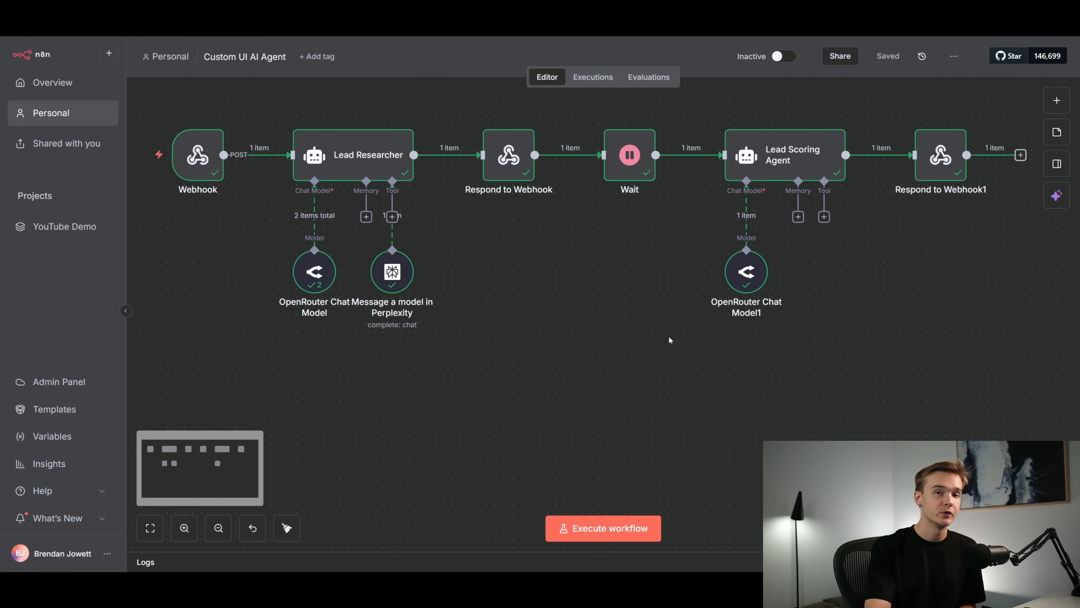
{"action": "scroll", "coordinate": [669, 335], "scroll_direction": "up", "scroll_amount": 1}
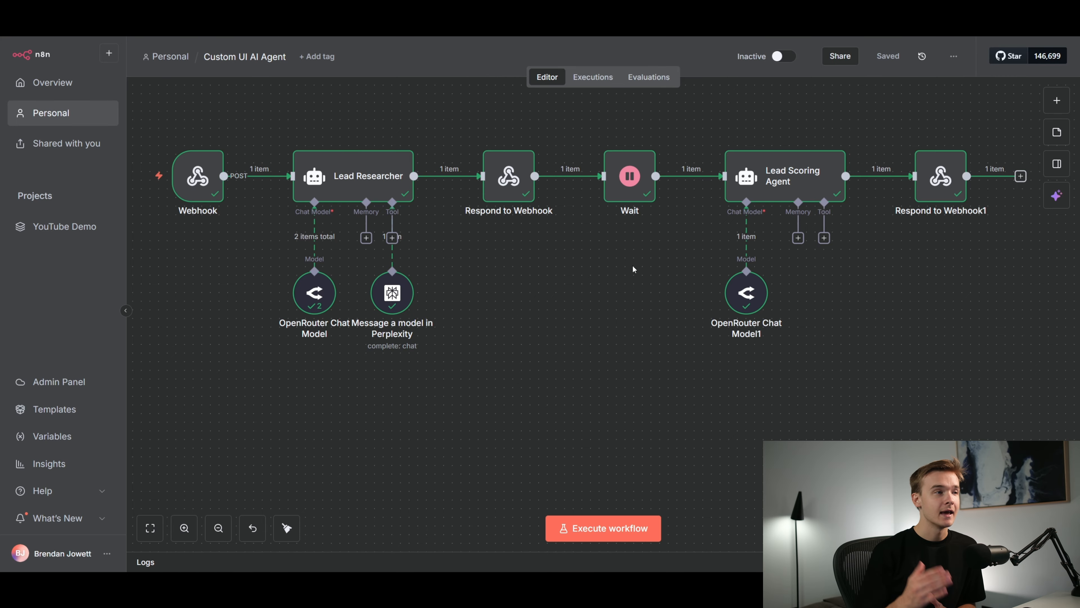
{"action": "scroll", "coordinate": [624, 271], "scroll_direction": "up", "scroll_amount": 1}
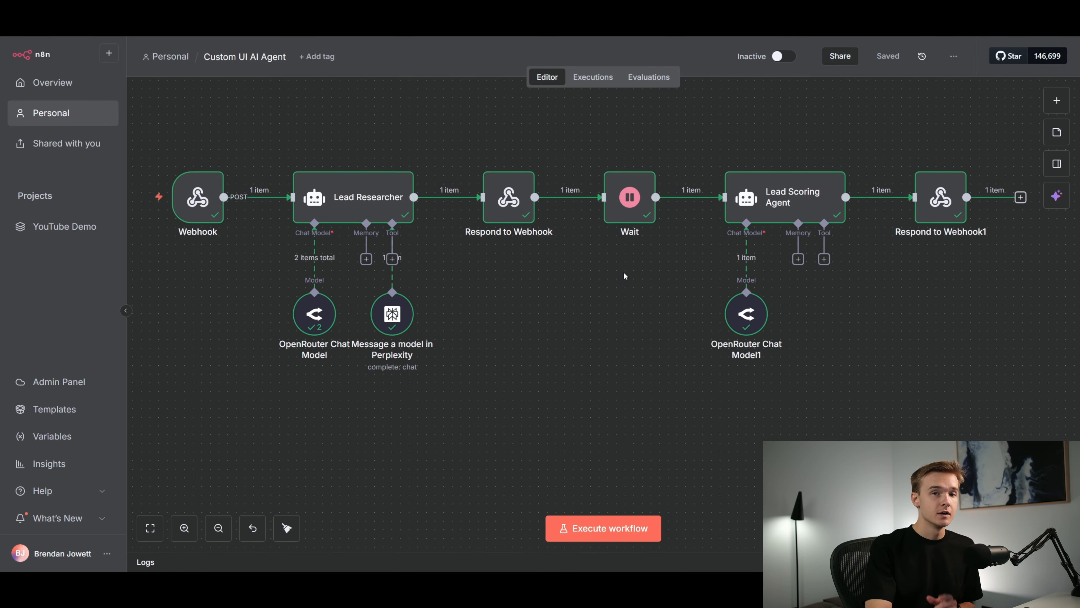
Reopen the Wait node and examine the available Resume options, including On Webhook Call
{"action": "double_click", "coordinate": [625, 215]}
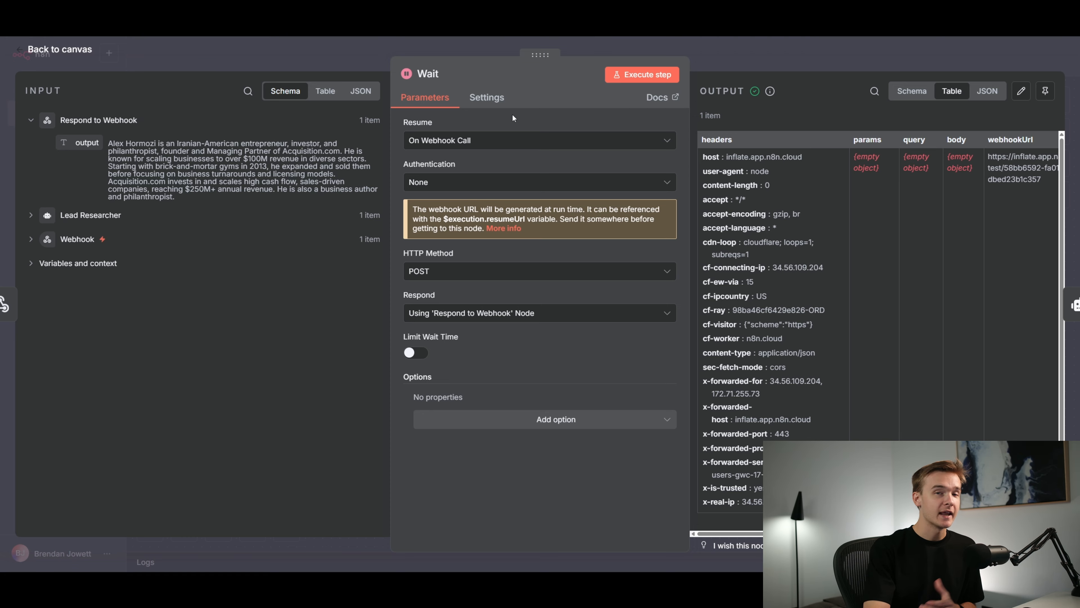
{"action": "left_click", "coordinate": [510, 122]}
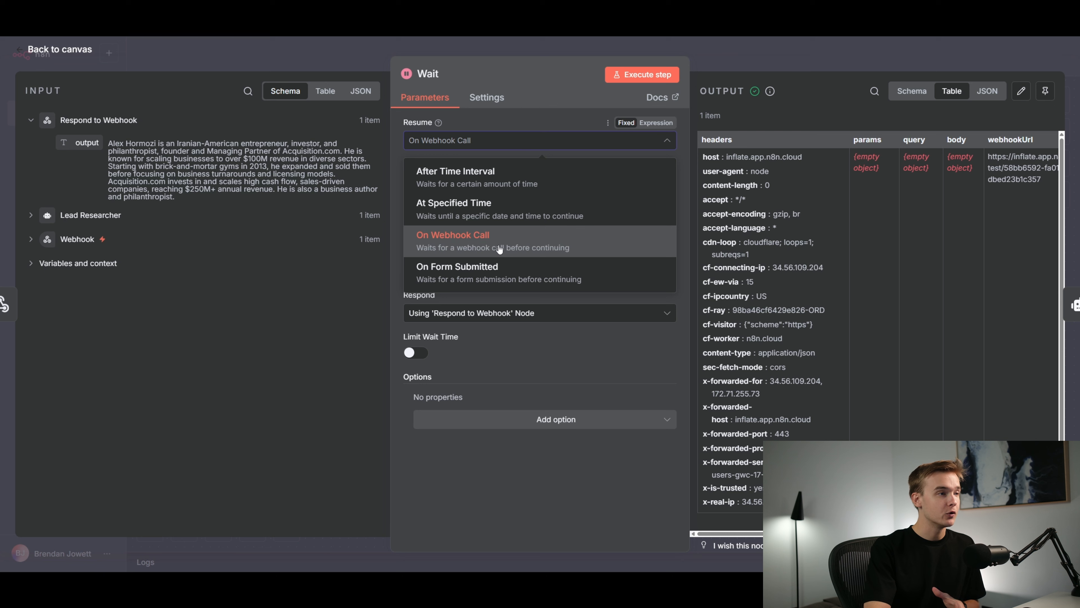
{"action": "left_click", "coordinate": [573, 341]}
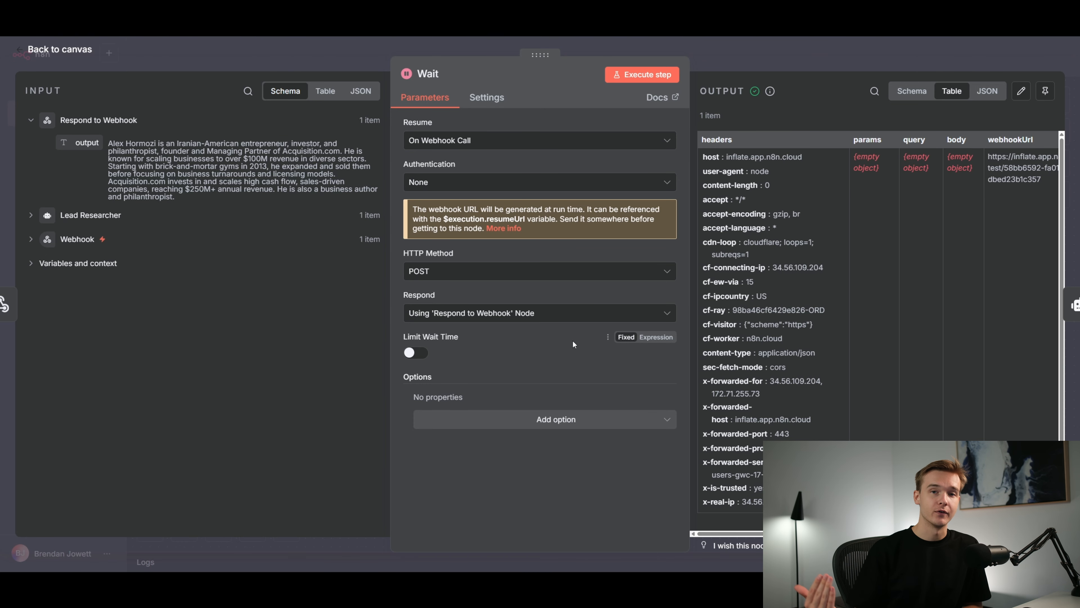
{"action": "key", "text": "Escape"}
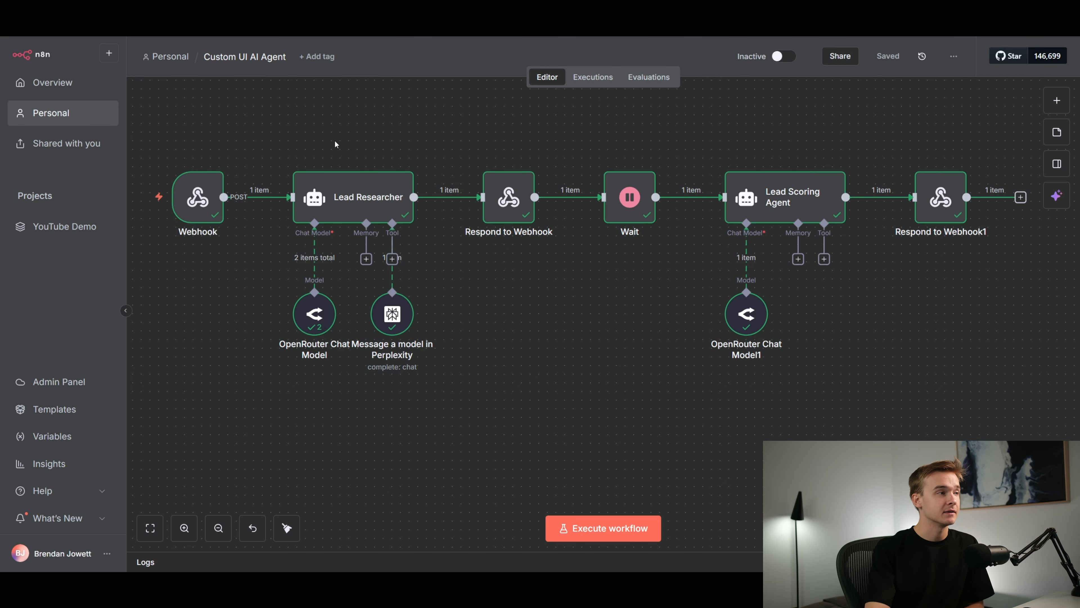
Switch to Replit and start the app prompt with "Hi, i'm looking to build an AI Email Writing assistant."
{"action": "scroll", "coordinate": [335, 143], "scroll_direction": "down", "scroll_amount": 1}
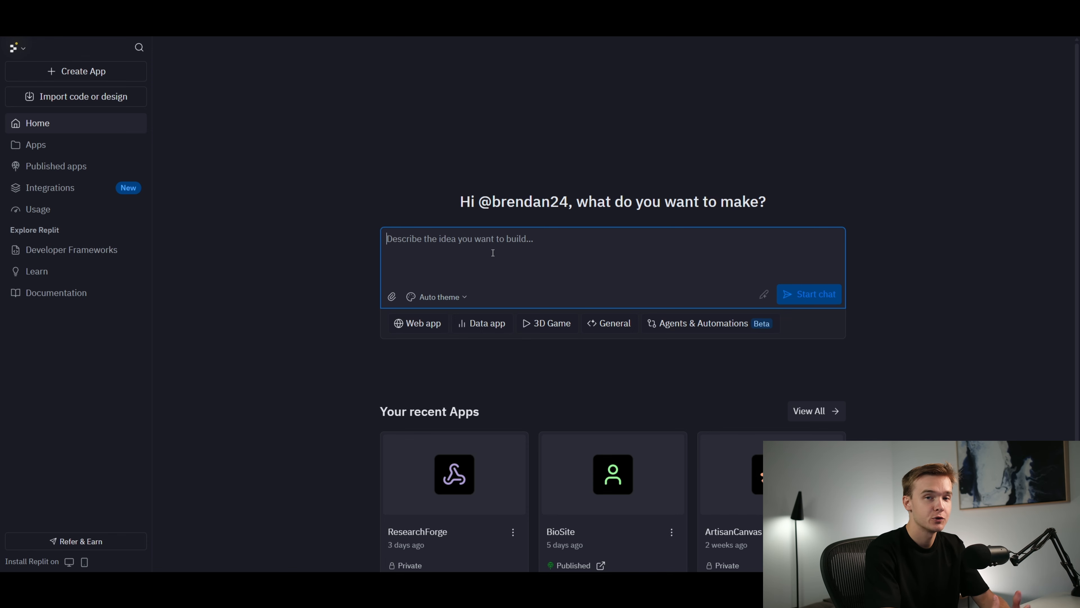
{"action": "type", "text": "Hi"}
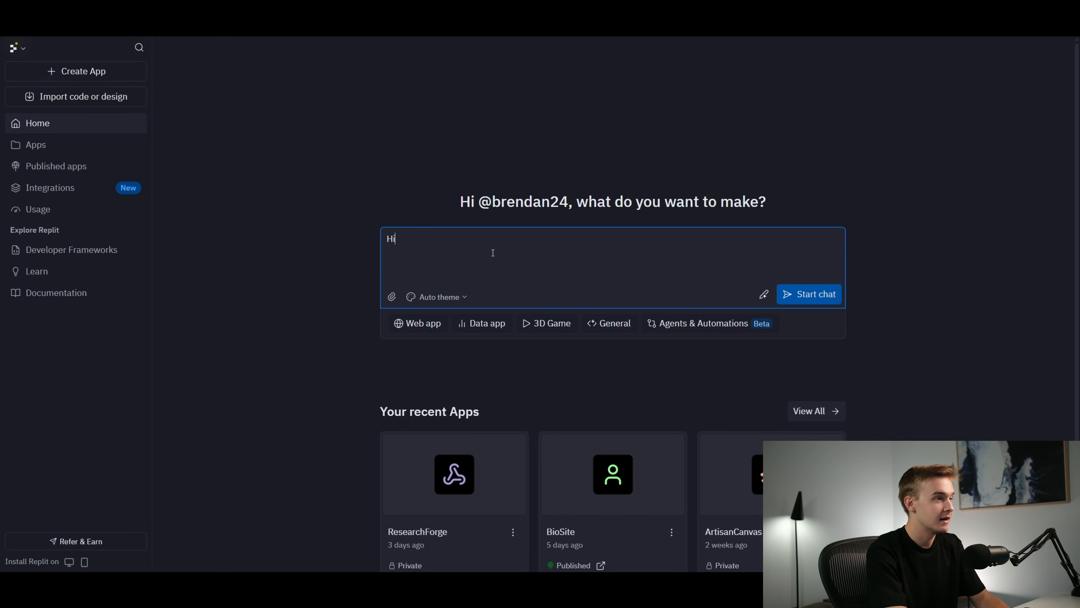
{"action": "type", "text": ", i'm lookin"}
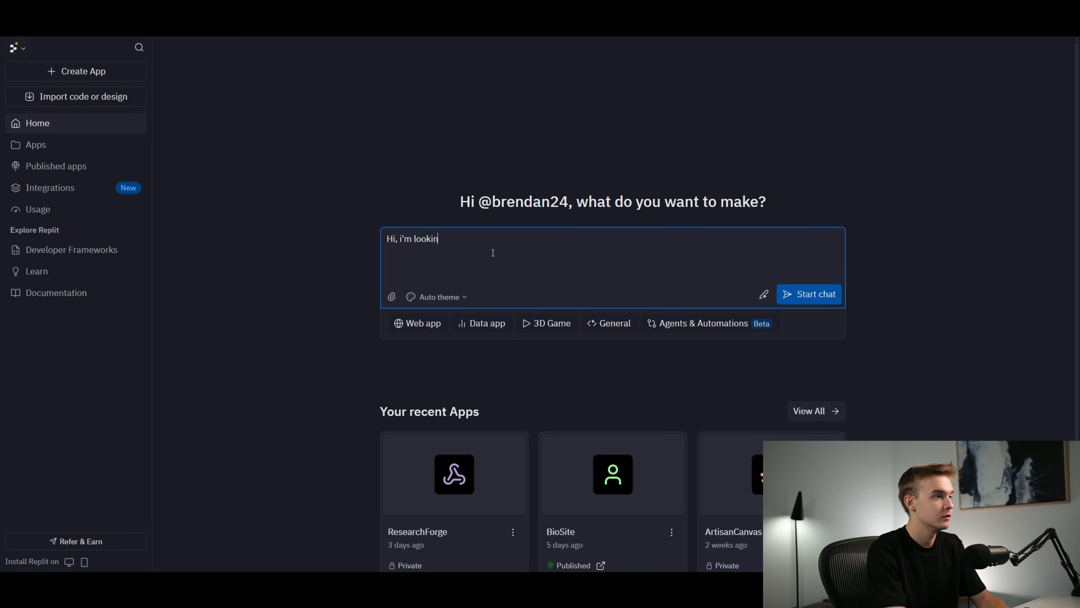
{"action": "type", "text": "g to build an AI "}
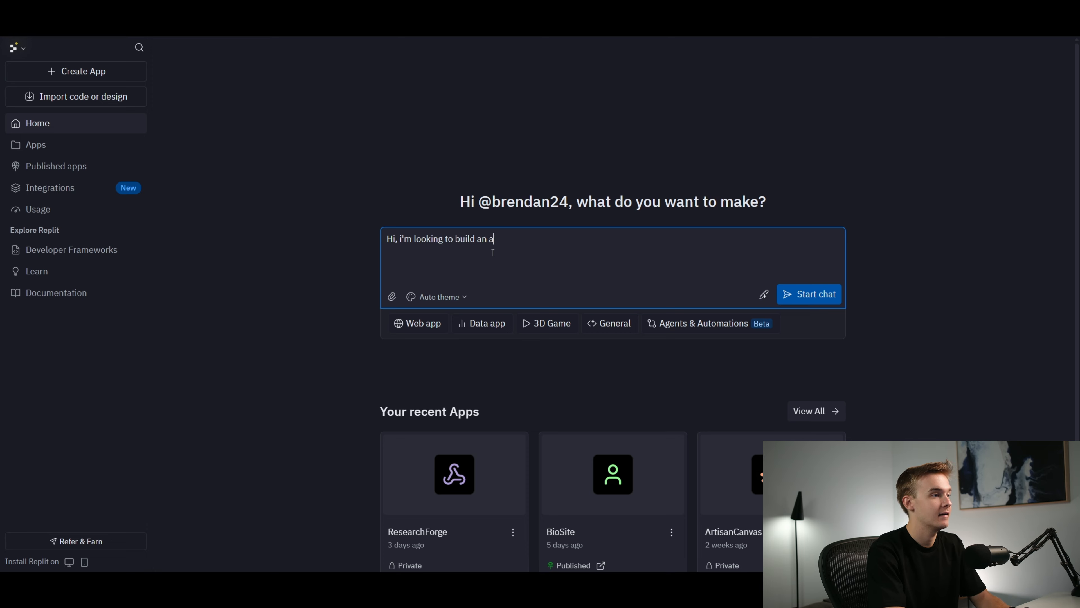
{"action": "type", "text": "Email W"}
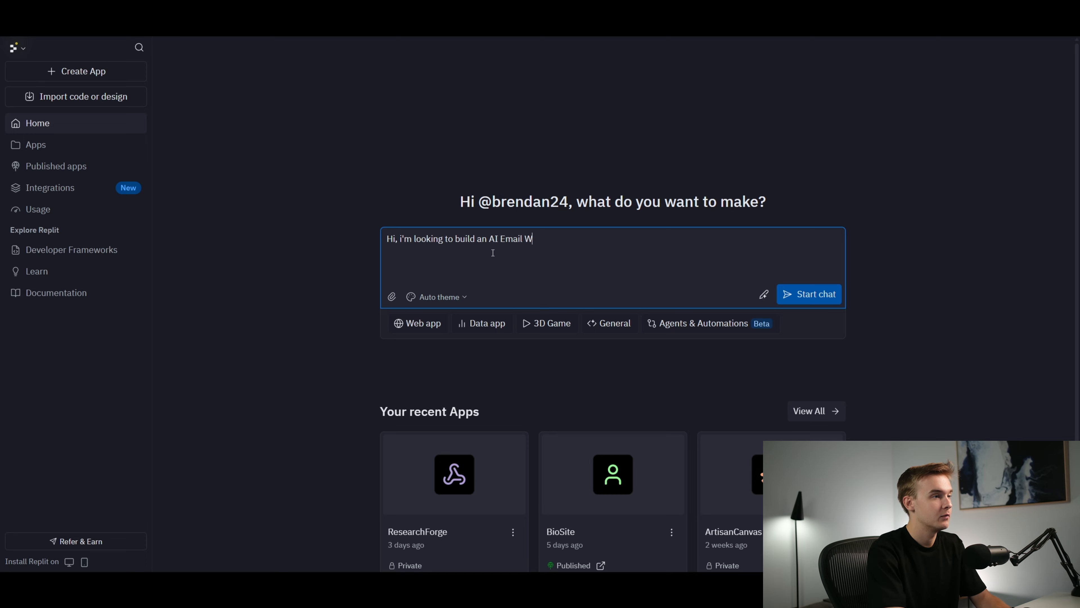
{"action": "type", "text": "riting assistant. "}
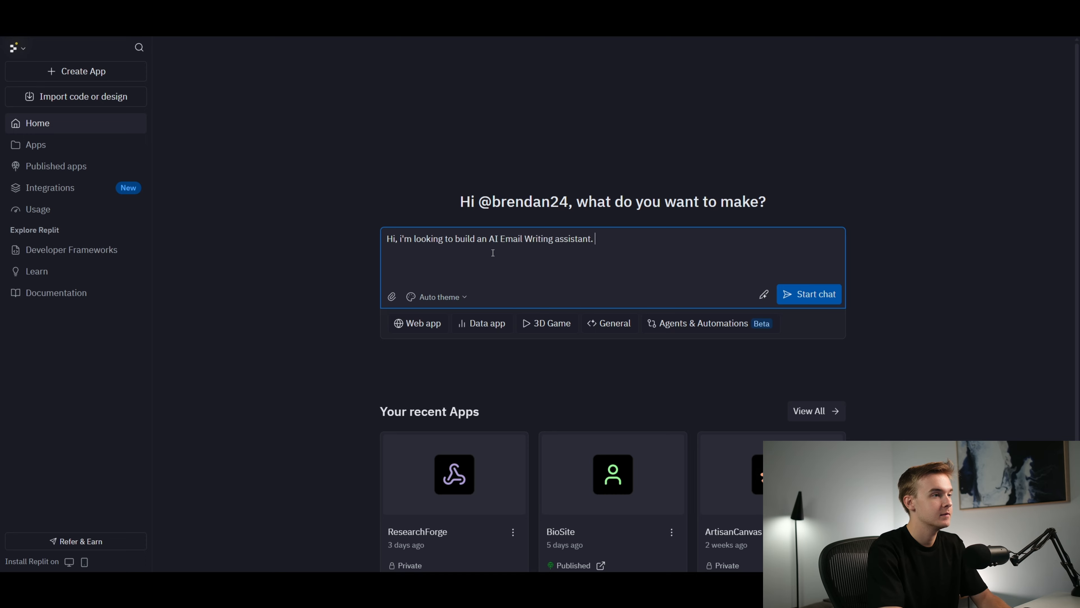
{"action": "type", "text": "I want this i"}
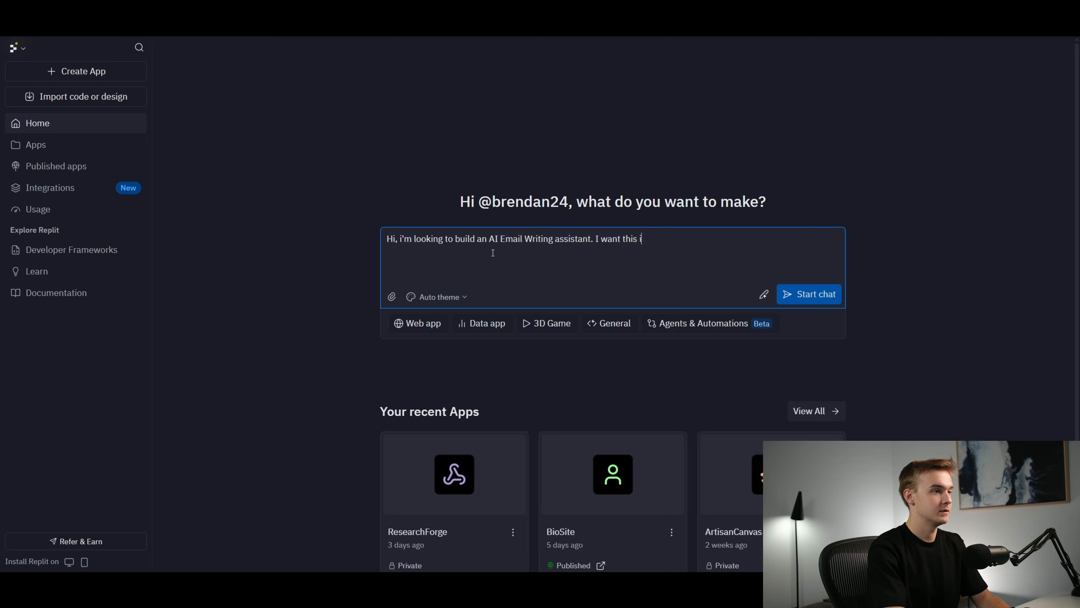
Continue the prompt by asking for a clean dashboard that allows adding some notes on the email to write
{"action": "key", "text": "BackSpace"}
{"action": "type", "text": "to be a clean dashbo"}
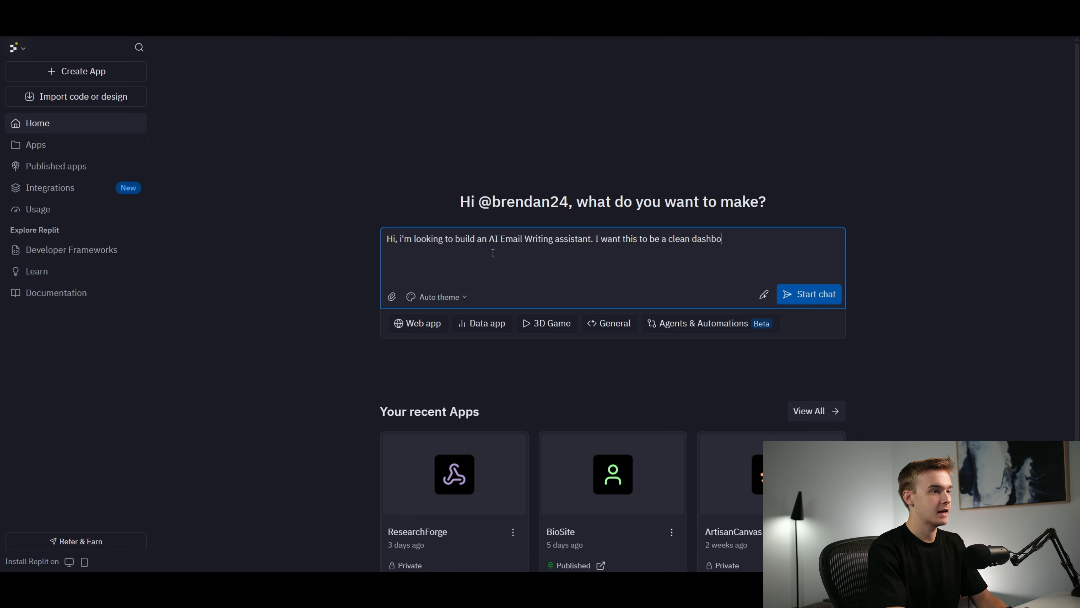
{"action": "type", "text": "ard that allows me to "}
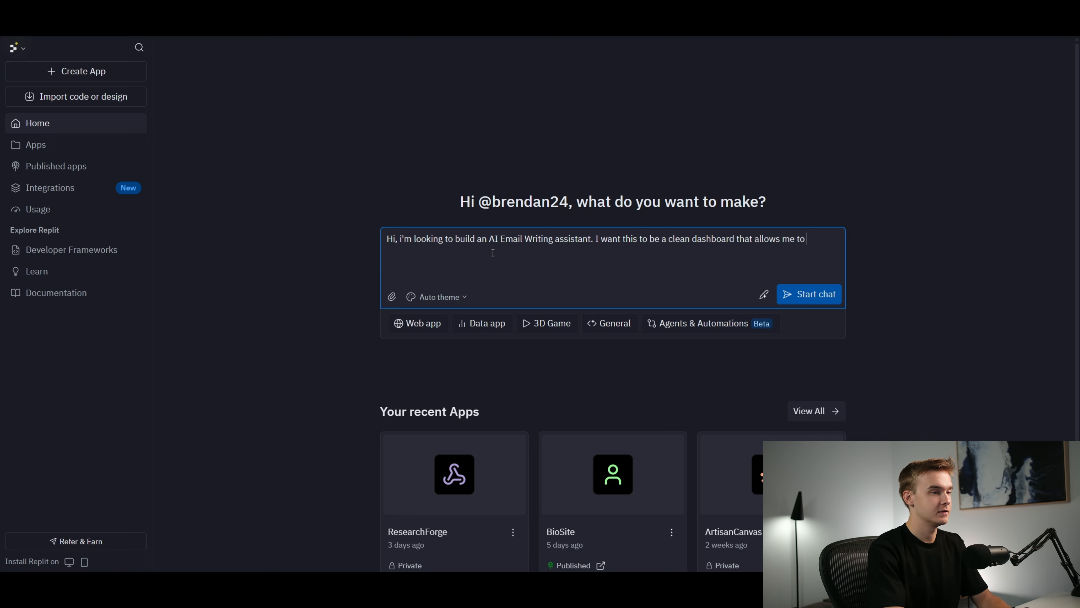
{"action": "type", "text": "add some notes on"}
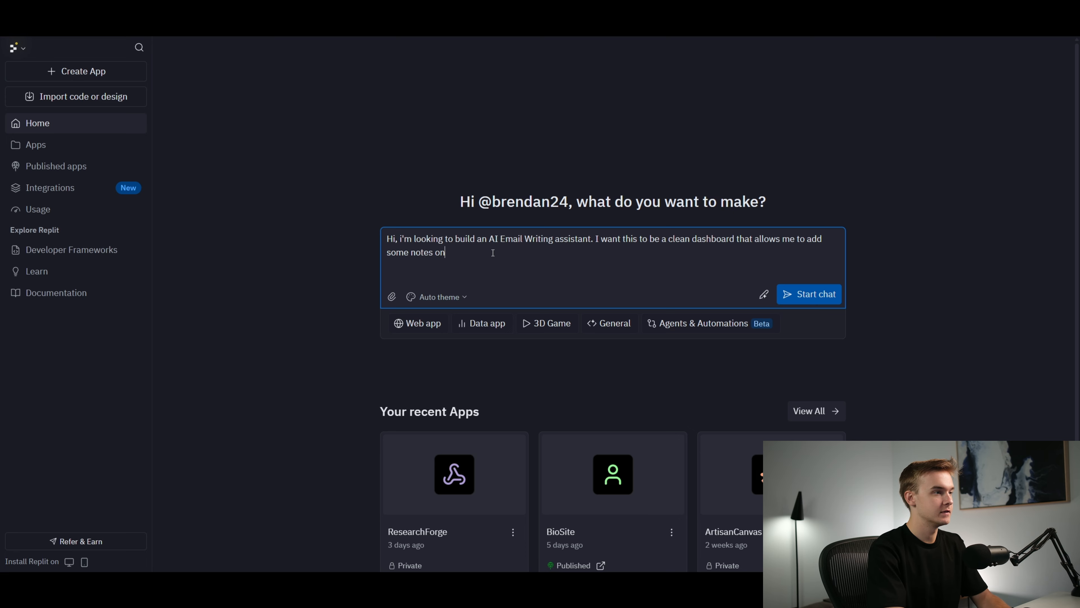
{"action": "type", "text": " the email im looking to write. The app should send a request to this webhook:"}
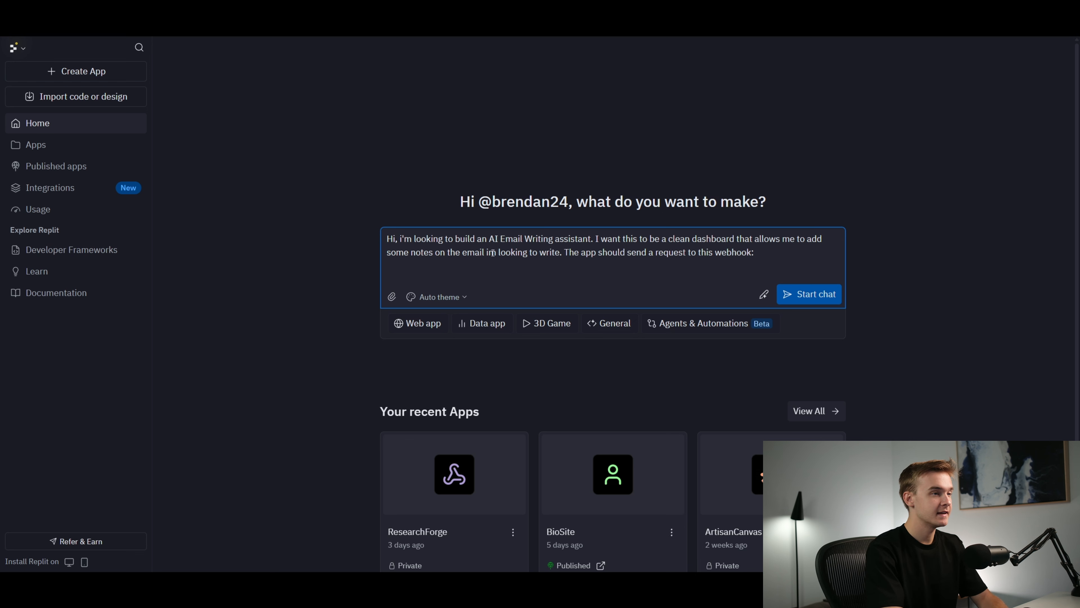
Finish the notes sentence and add a separate paragraph reading "The app should send a request to this webhook:", followed by a blank line
{"action": "left_click", "coordinate": [566, 252]}
{"action": "key", "text": "shift+Return"}
{"action": "key", "text": "shift+Return"}
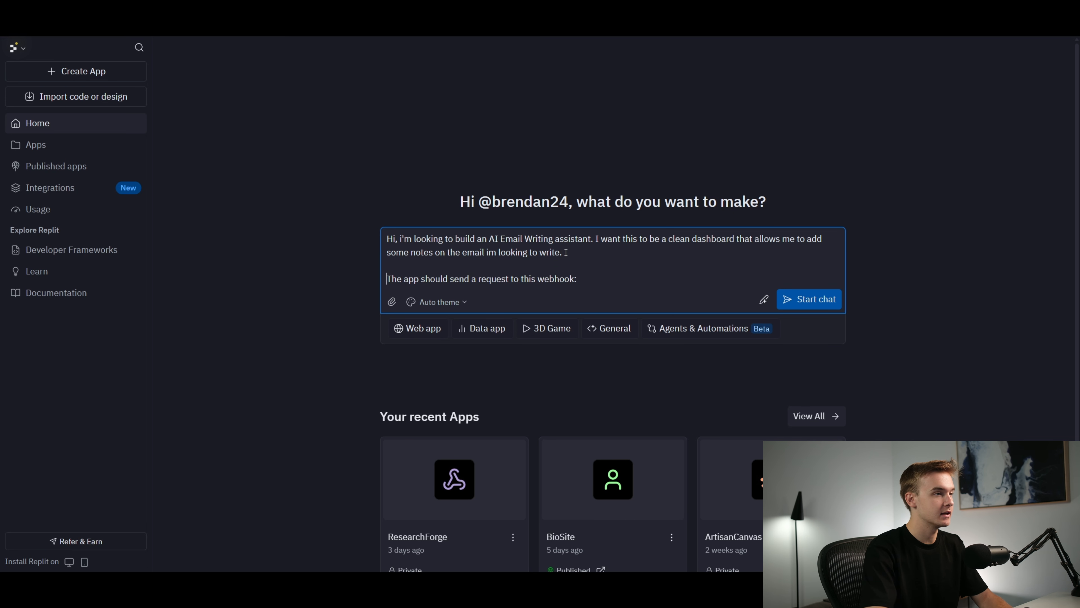
{"action": "key", "text": "shift+Return"}
{"action": "key", "text": "shift+Return"}
{"action": "key", "text": "shift+Return"}
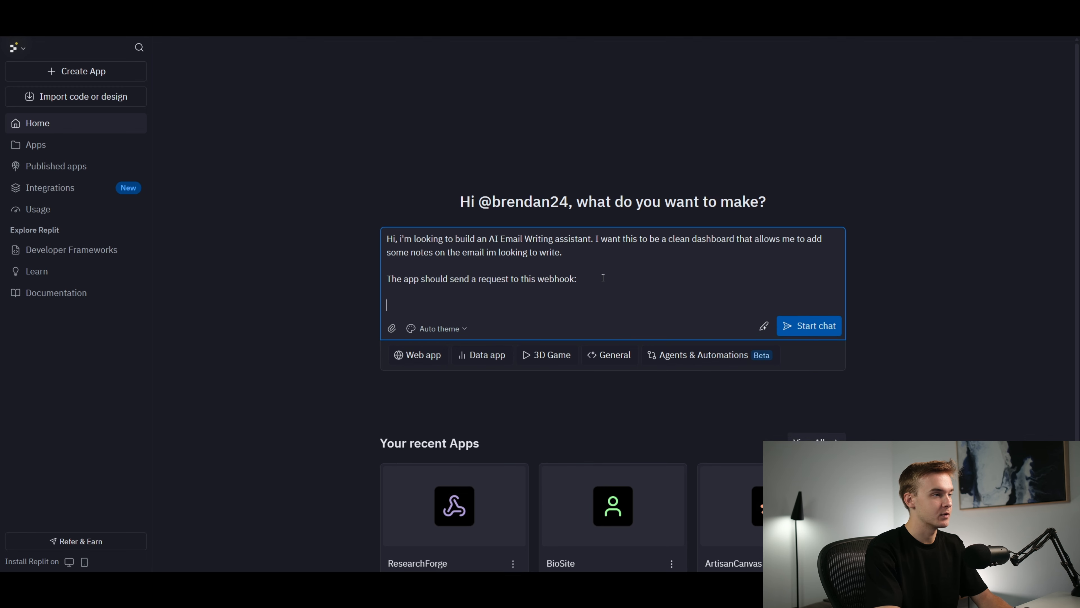
Add the paragraph "Once this webhook is complete, we will receive a completed email and you need to display this to the user."
{"action": "key", "text": "BackSpace"}
{"action": "type", "text": "Once this"}
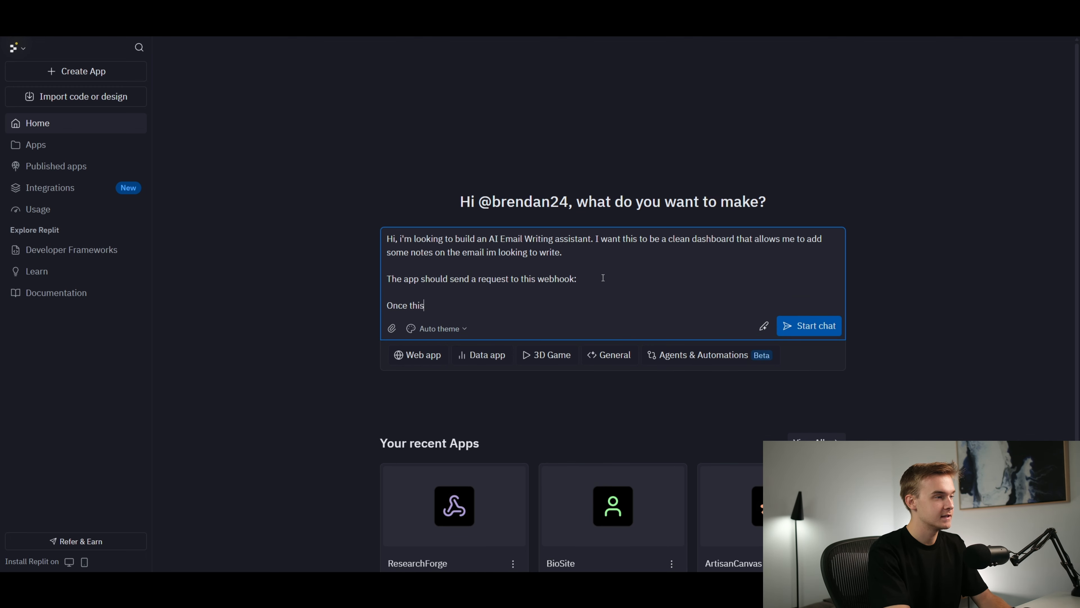
{"action": "type", "text": " webhook is complete,"}
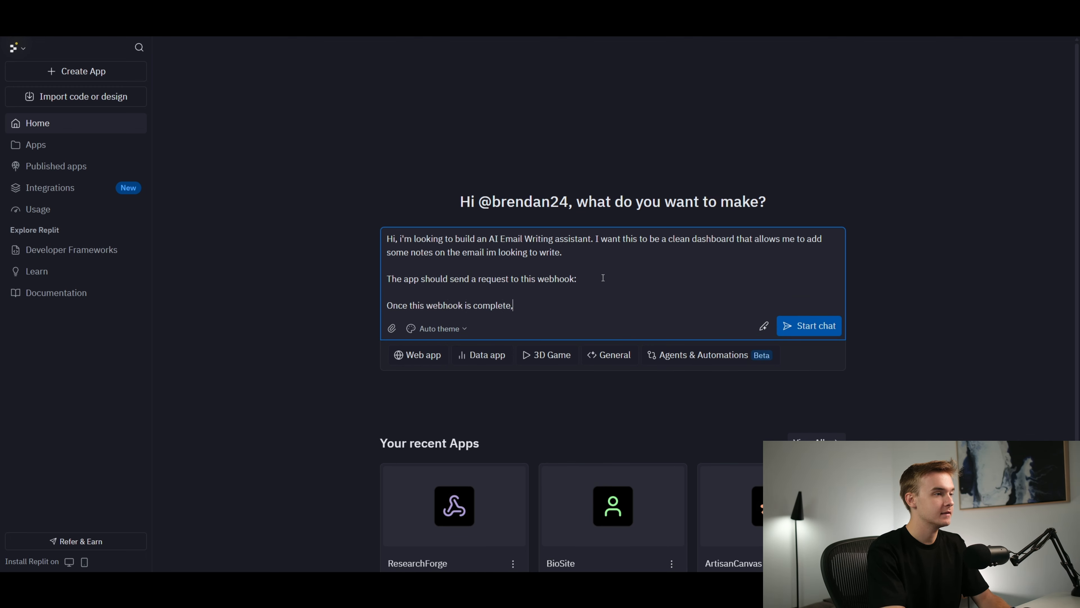
{"action": "type", "text": " we will receive a completed emai"}
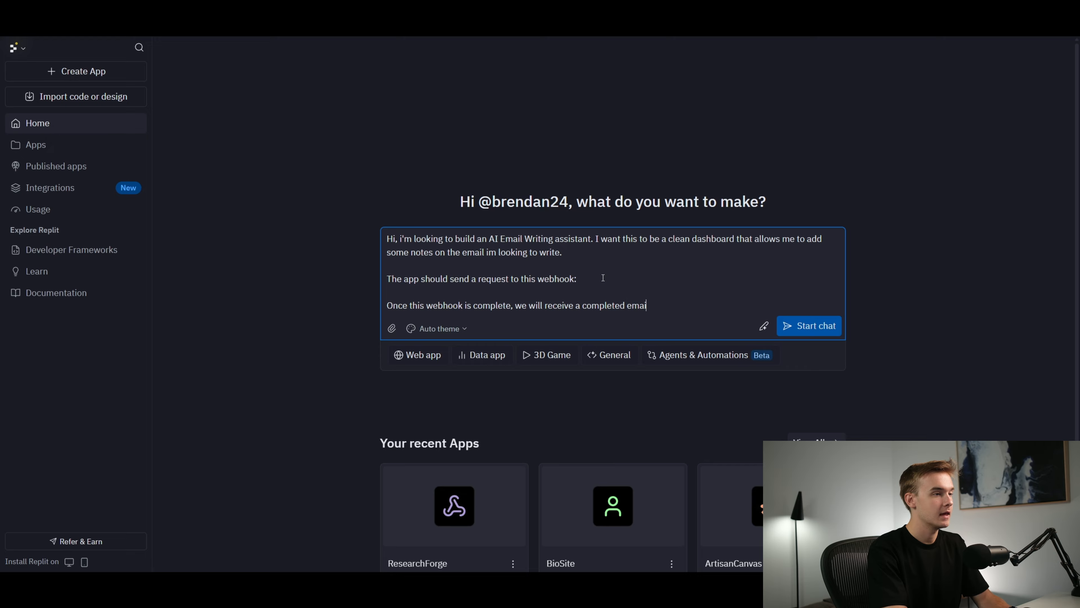
{"action": "type", "text": "l and you need to "}
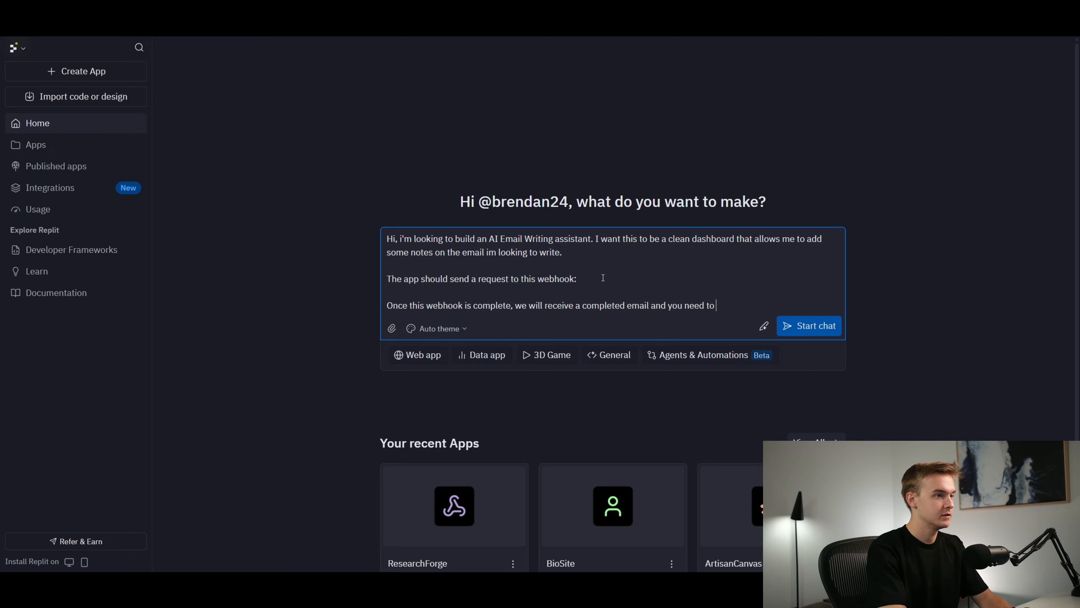
{"action": "type", "text": "display this to the user."}
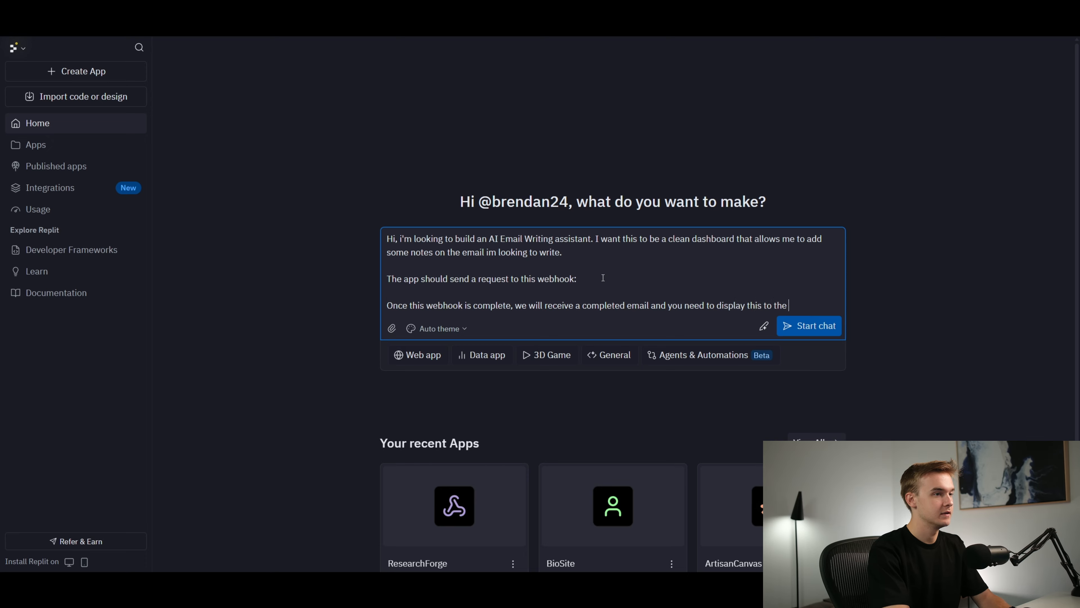
Add a paragraph requesting a button to send the email, which once clicked gets sent to another webhook provided by the previous webhook
{"action": "key", "text": "shift+Return"}
{"action": "key", "text": "shift+Return"}
{"action": "type", "text": "Please also p"}
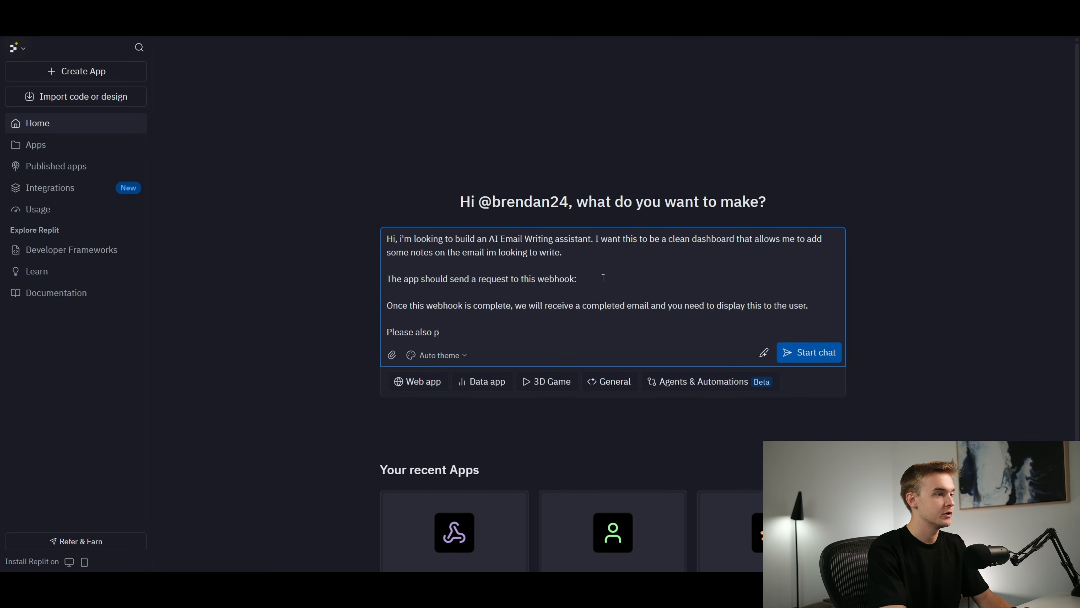
{"action": "type", "text": "rovide a button for the e"}
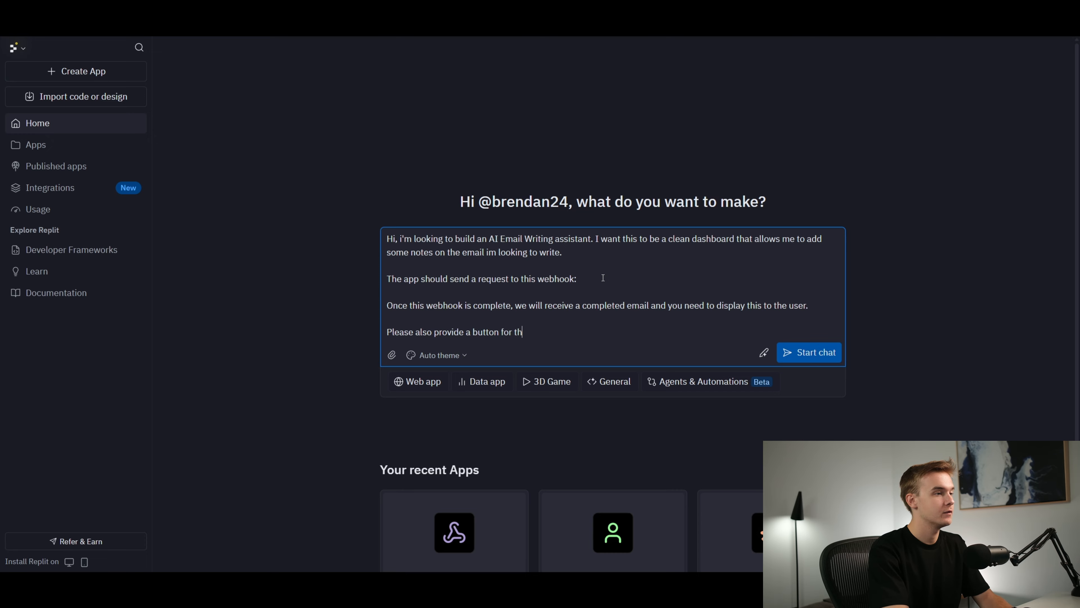
{"action": "key", "text": "BackSpace"}
{"action": "key", "text": "BackSpace"}
{"action": "type", "text": "m to se"}
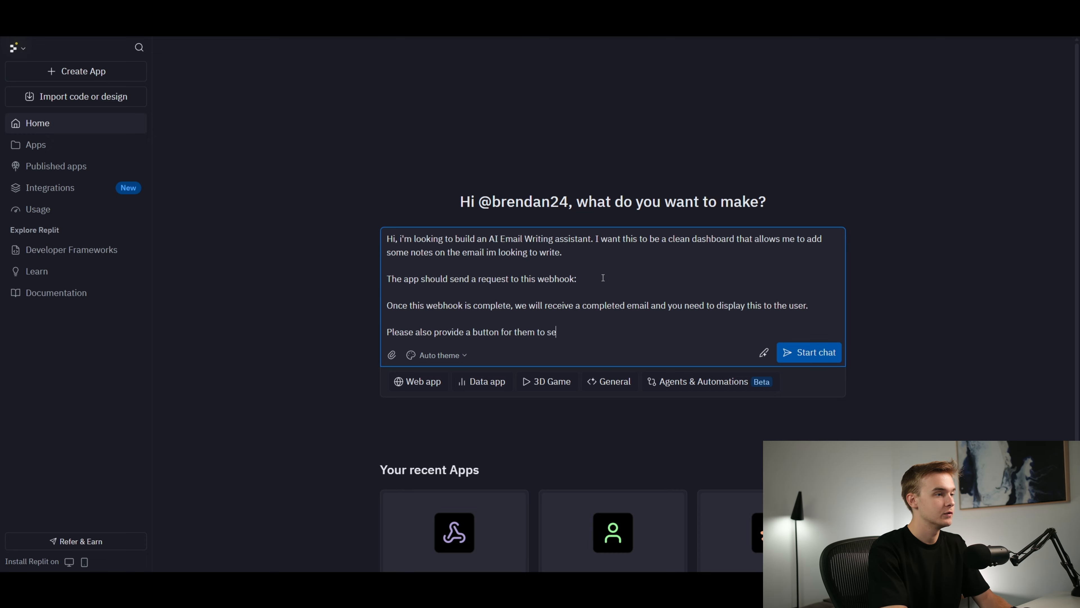
{"action": "type", "text": "nd this email, and"}
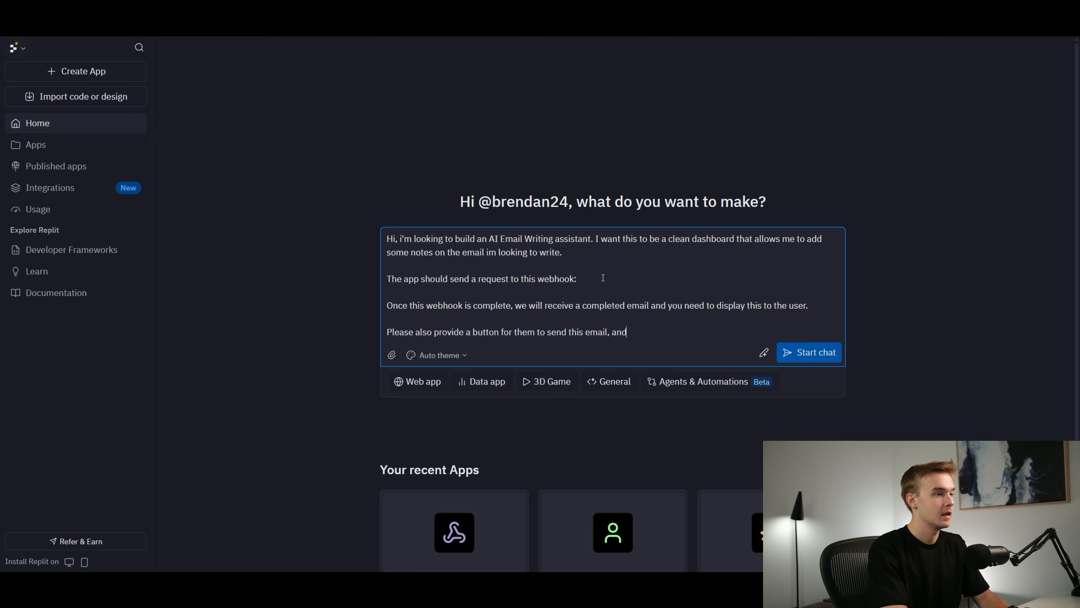
{"action": "type", "text": " once that is clicked it will get sent to"}
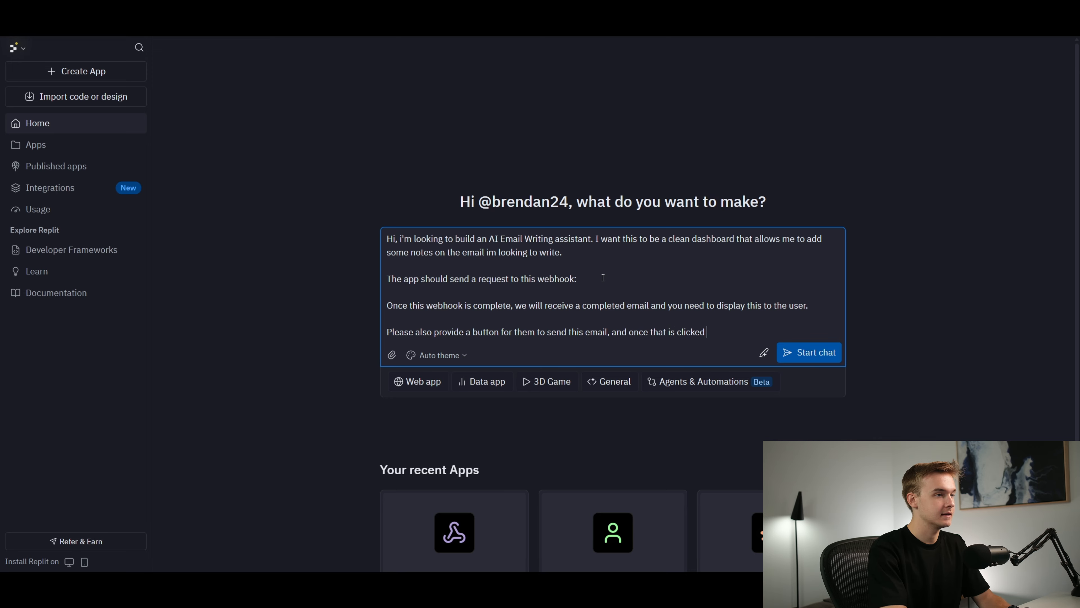
{"action": "type", "text": " this webhook"}
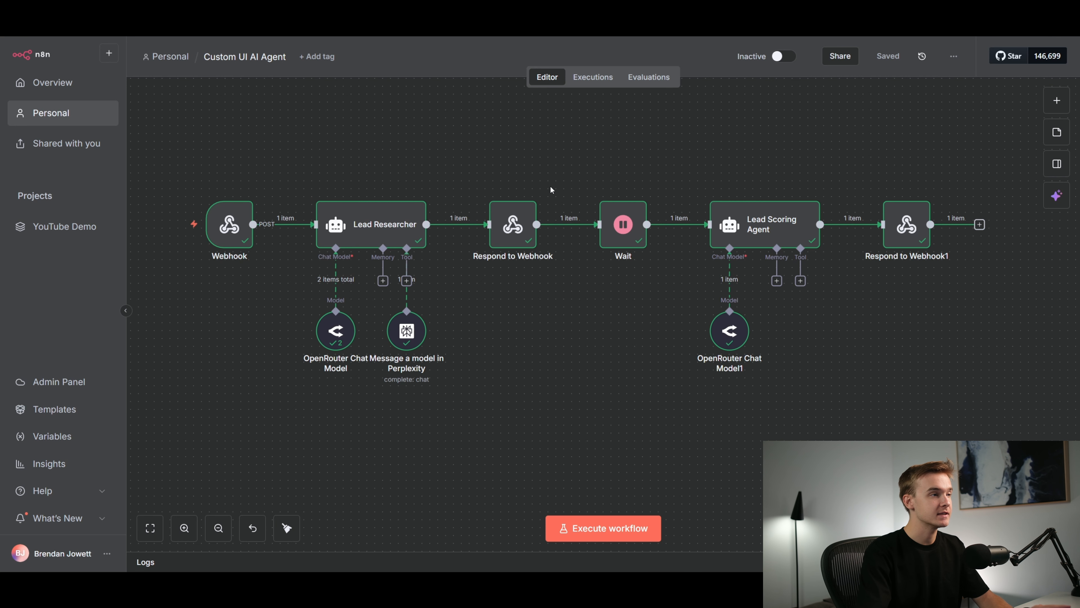
Review the first Respond to Webhook node's response body in n8n and compare it with the second-webhook sentence in the Replit prompt
{"action": "scroll", "coordinate": [551, 187], "scroll_direction": "up", "scroll_amount": 1}
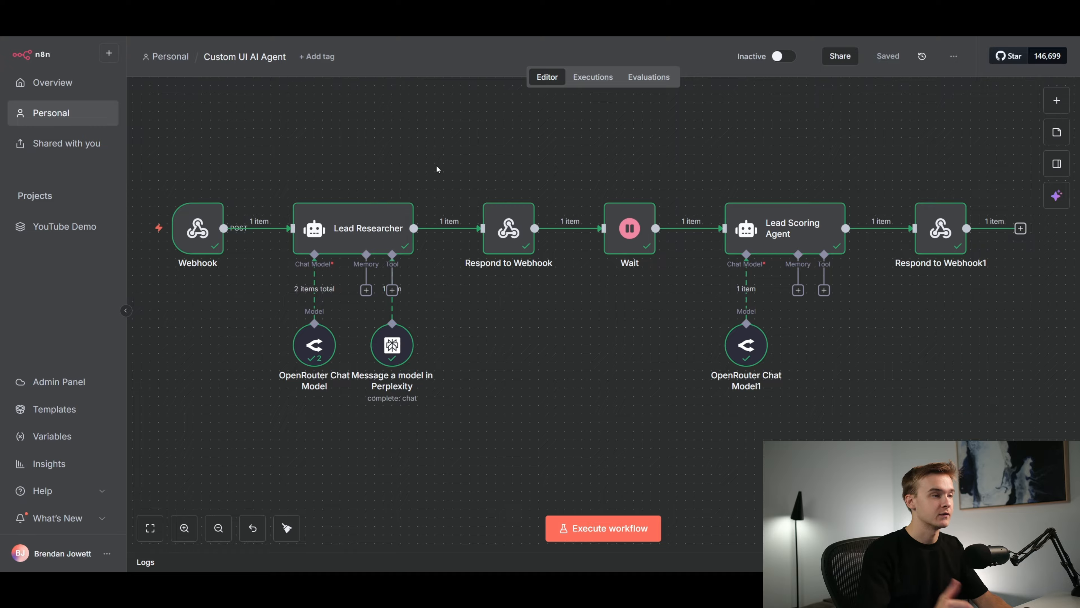
{"action": "double_click", "coordinate": [512, 231]}
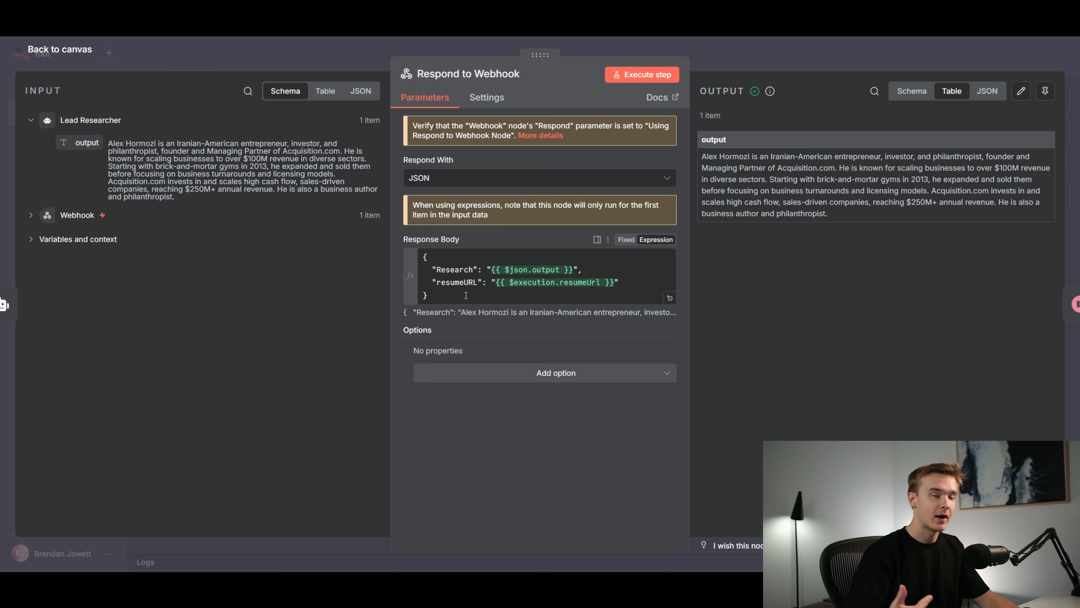
{"action": "left_click", "coordinate": [709, 54]}
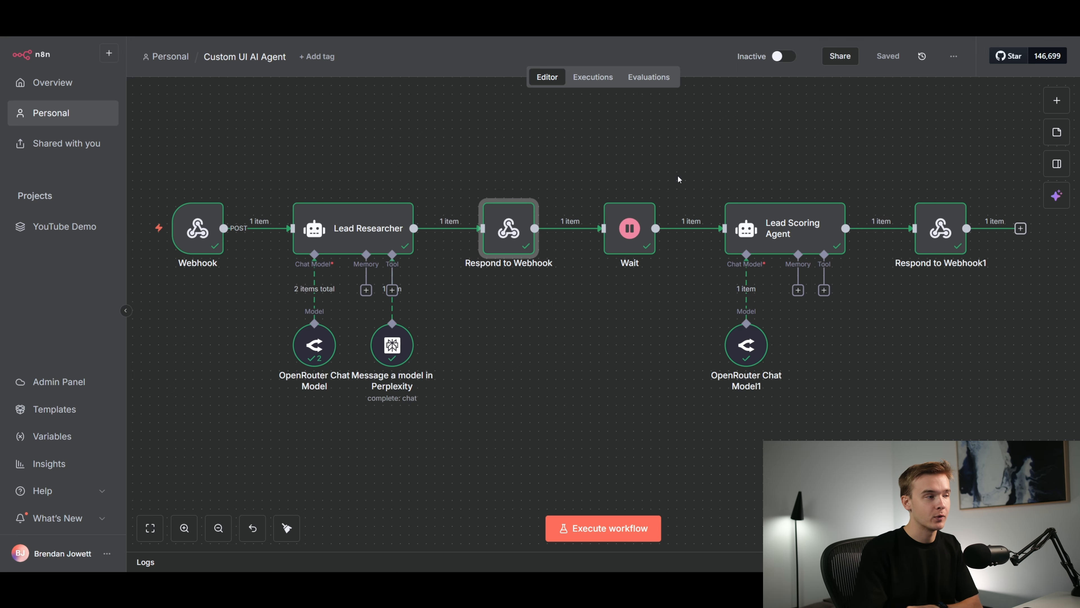
{"action": "mouse_move", "coordinate": [518, 213]}
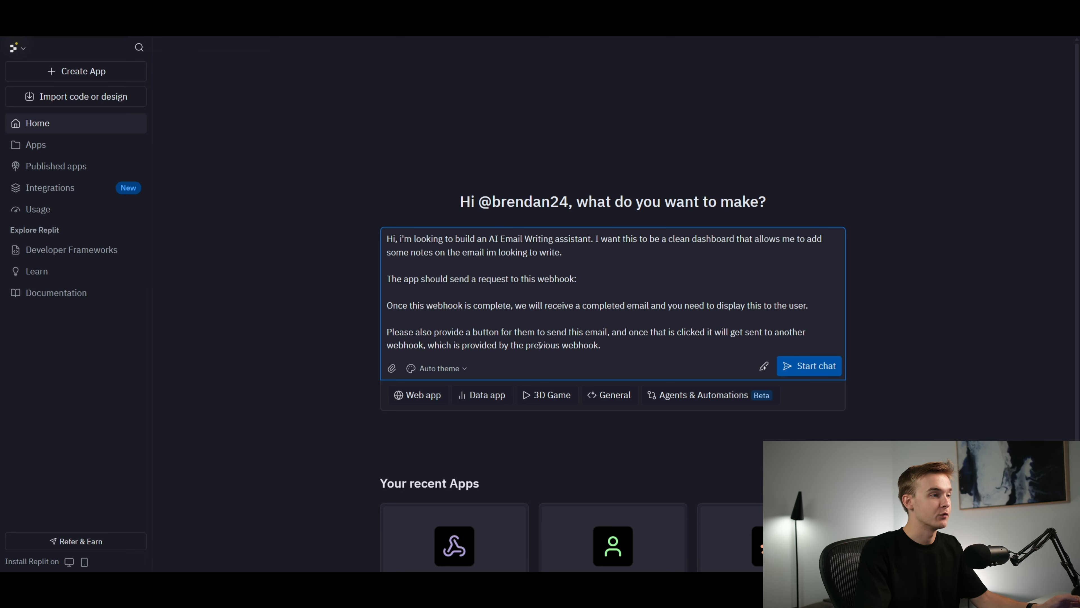
{"action": "left_click_drag", "start_coordinate": [435, 341], "coordinate": [475, 345]}
{"action": "left_click", "coordinate": [475, 345]}
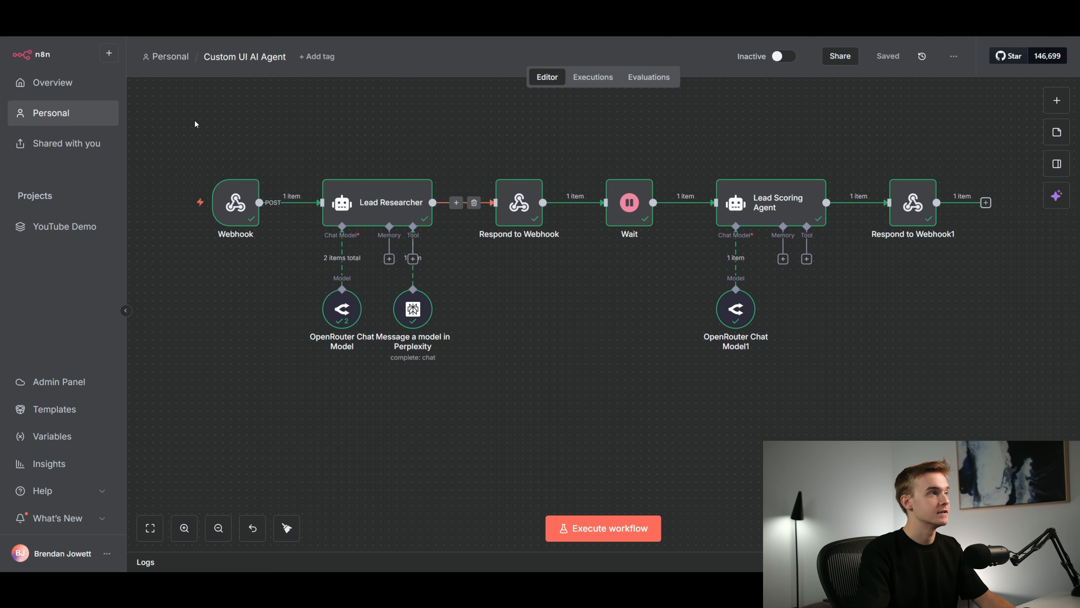
Switch to n8n, add a Webhook trigger node and place it in the empty area below the existing workflow's first Webhook node
{"action": "scroll", "coordinate": [607, 326], "scroll_direction": "down", "scroll_amount": 5}
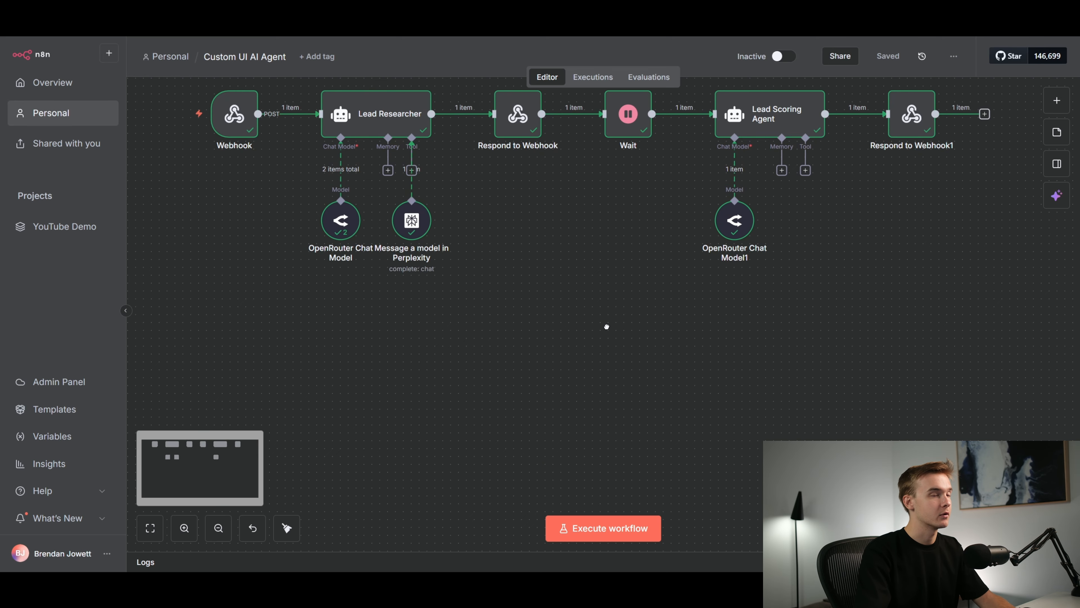
{"action": "left_click", "coordinate": [1054, 107]}
{"action": "type", "text": "webhook"}
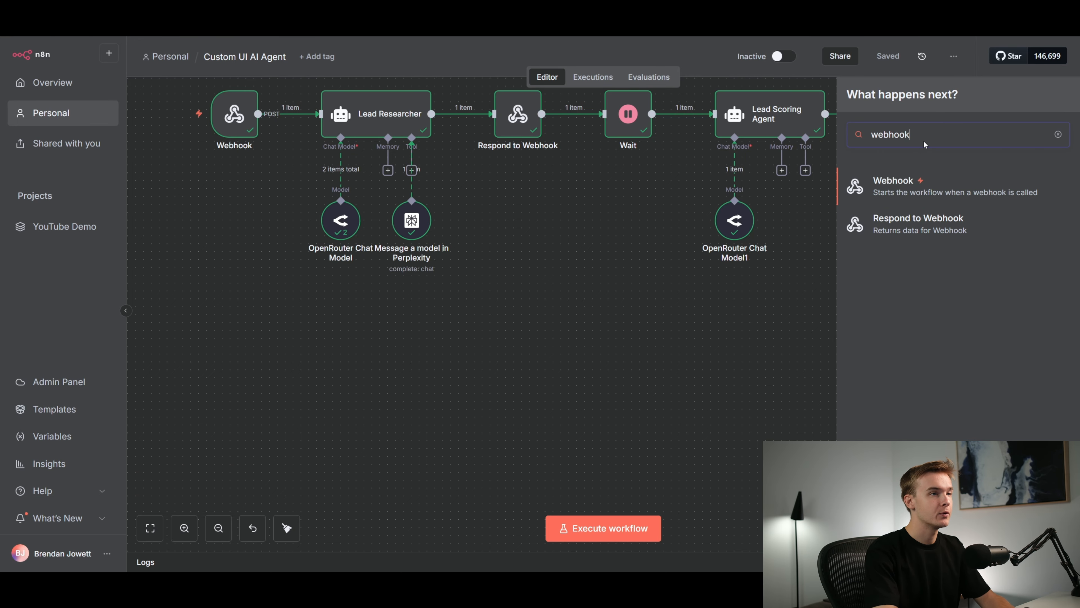
{"action": "left_click", "coordinate": [909, 186]}
{"action": "key", "text": "Escape"}
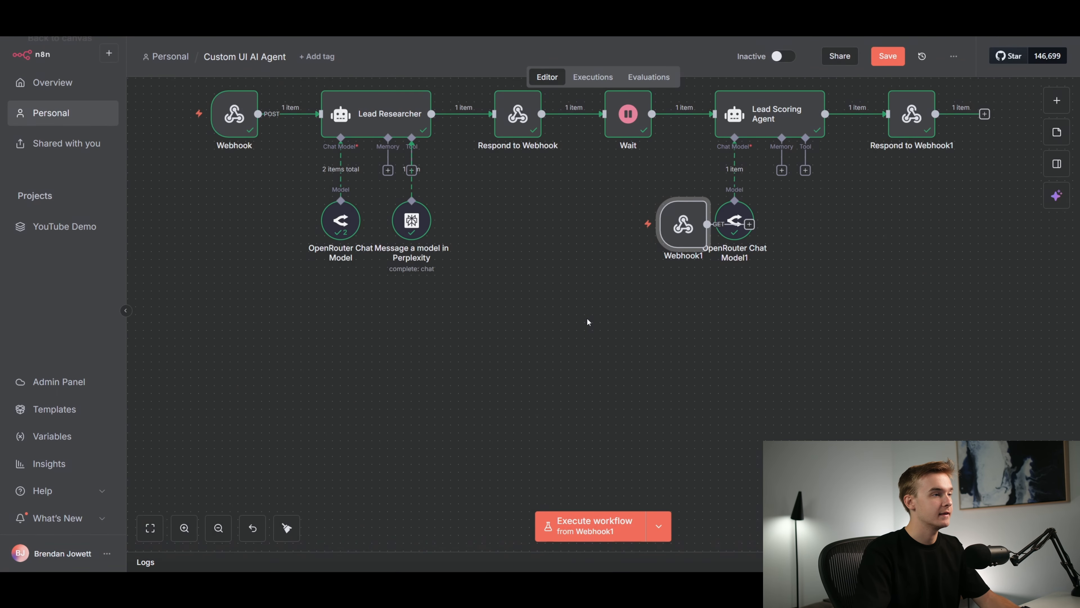
{"action": "left_click_drag", "start_coordinate": [680, 229], "coordinate": [248, 396]}
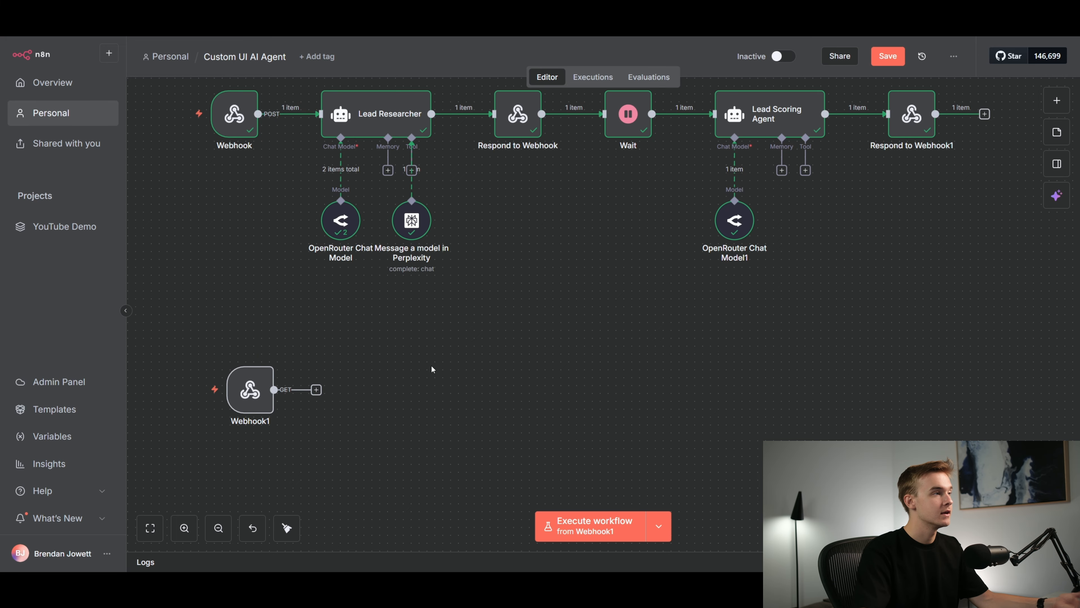
{"action": "scroll", "coordinate": [433, 369], "scroll_direction": "up", "scroll_amount": 2}
{"action": "scroll", "coordinate": [604, 244], "scroll_direction": "down", "scroll_amount": 4}
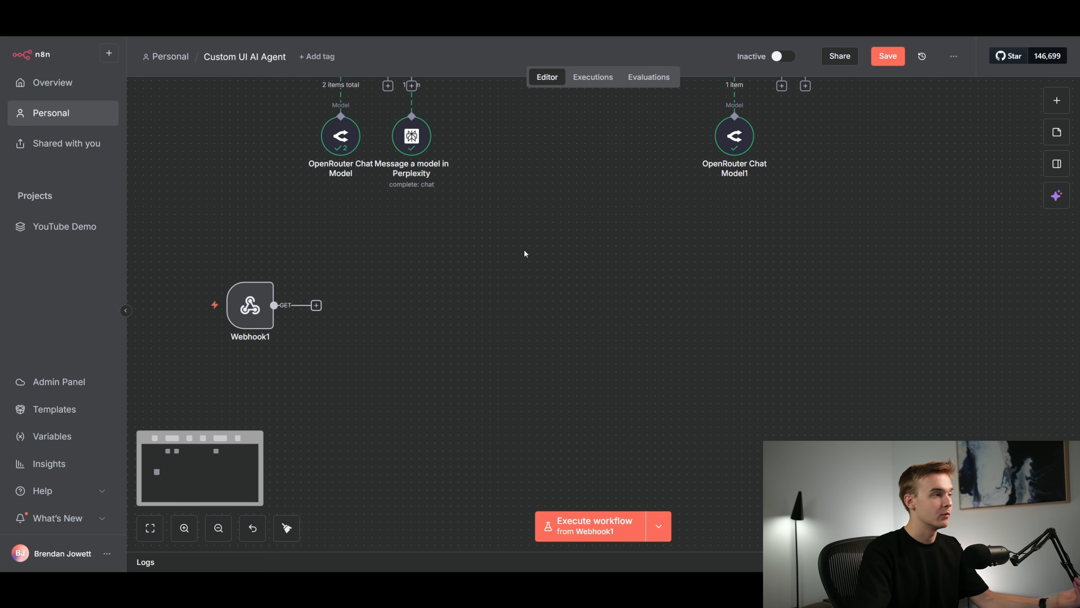
{"action": "scroll", "coordinate": [519, 262], "scroll_direction": "up", "scroll_amount": 2}
{"action": "scroll", "coordinate": [517, 322], "scroll_direction": "down", "scroll_amount": 2}
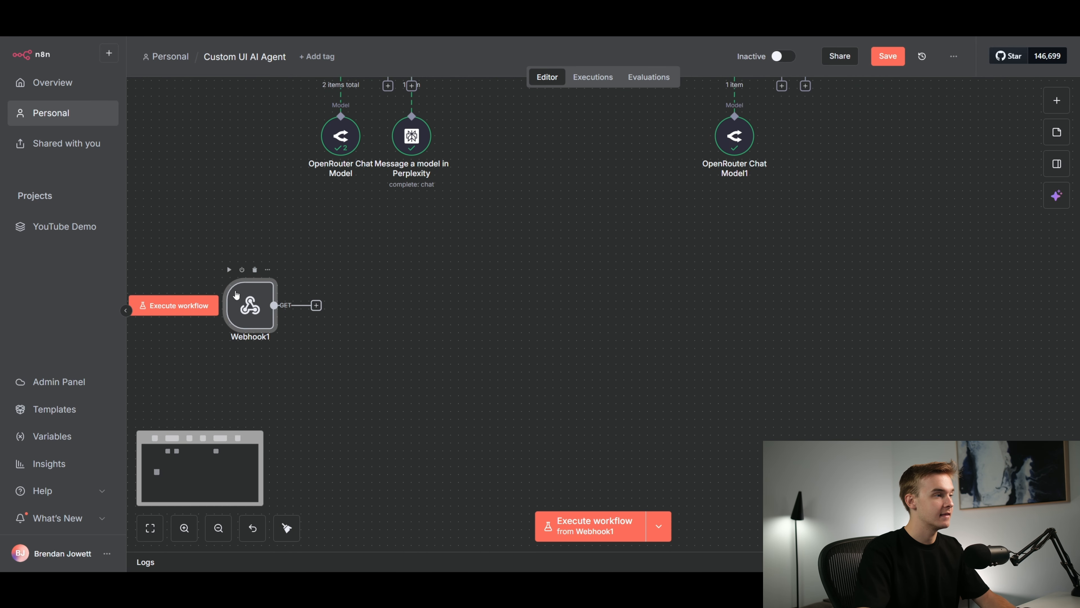
Copy the new Webhook node's test URL into the Replit prompt below the sentence about sending the notes, and submit the prompt
{"action": "left_click_drag", "start_coordinate": [255, 305], "coordinate": [238, 314]}
{"action": "double_click", "coordinate": [238, 314]}
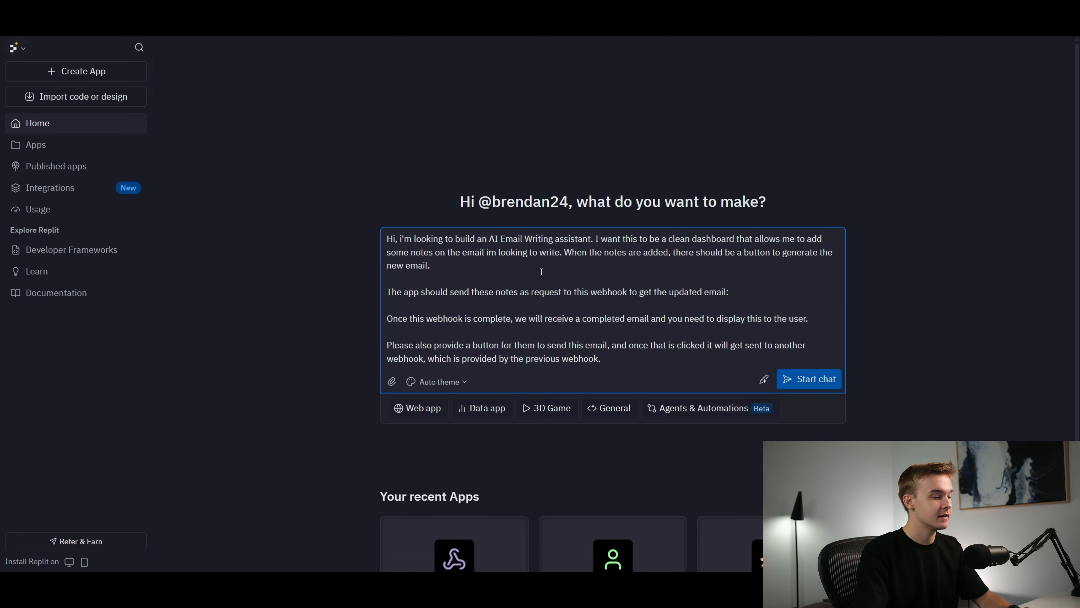
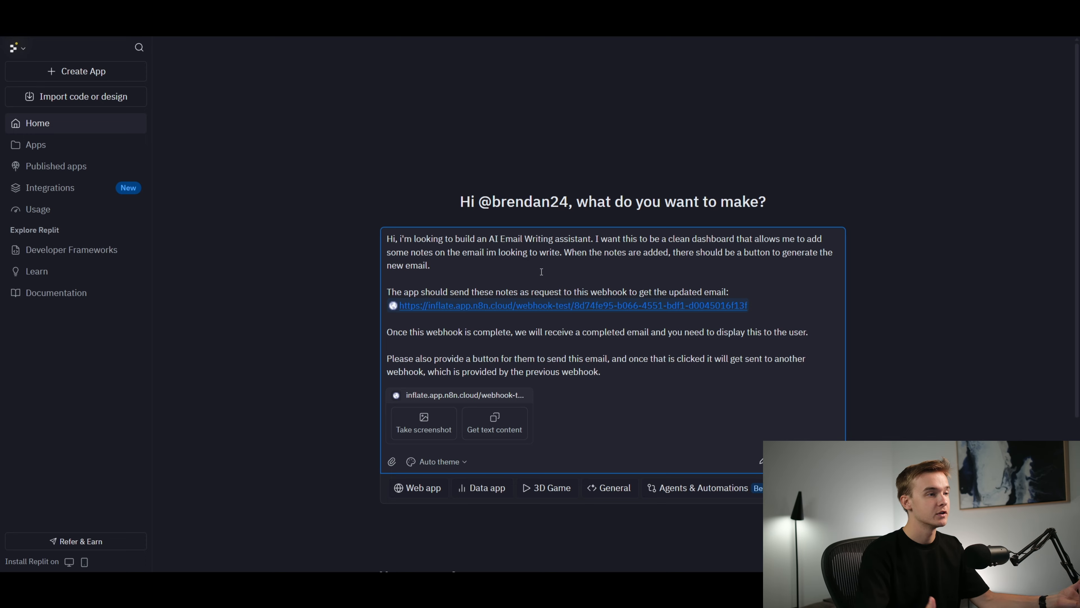
{"action": "left_click", "coordinate": [637, 374]}
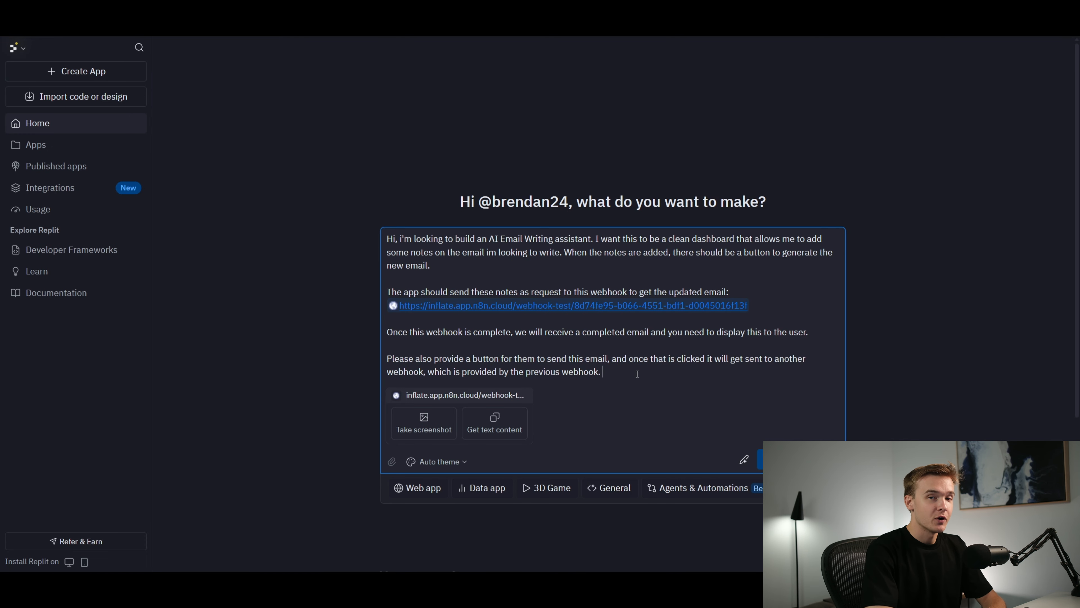
{"action": "key", "text": "Return"}
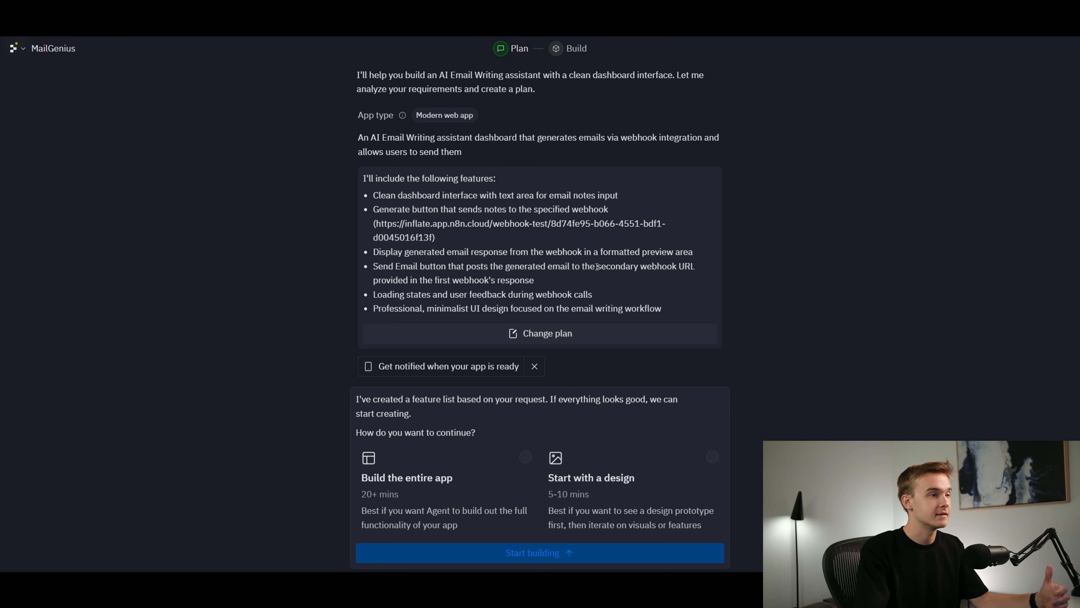
Review the proposed feature plan, especially the secondary webhook item, and start the app with the Start with a design option
{"action": "left_click_drag", "start_coordinate": [596, 266], "coordinate": [698, 275]}
{"action": "left_click_drag", "start_coordinate": [434, 280], "coordinate": [540, 286]}
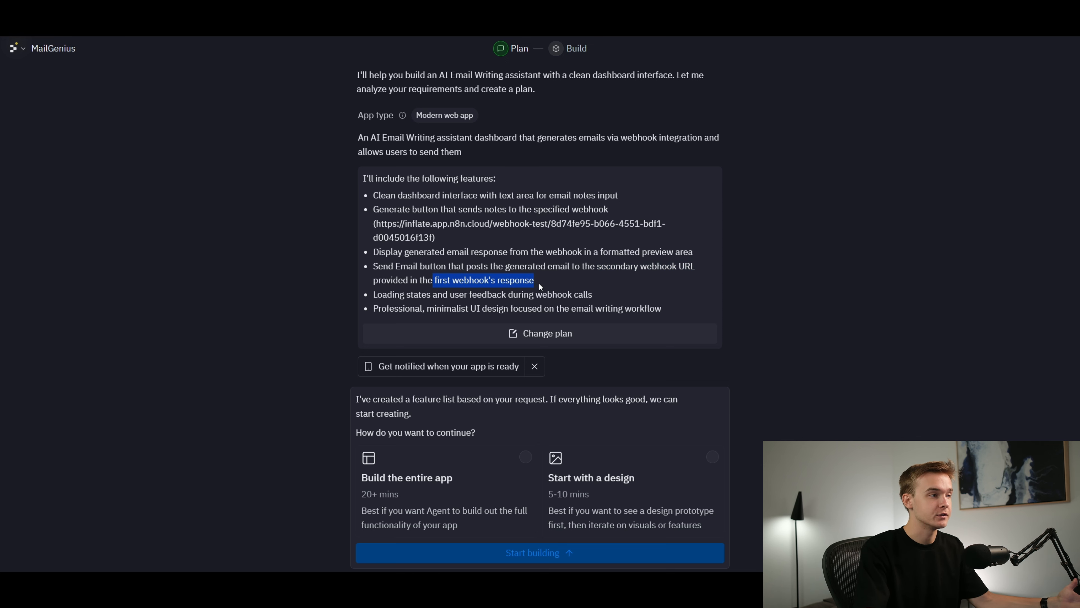
{"action": "left_click_drag", "start_coordinate": [373, 271], "coordinate": [464, 268]}
{"action": "left_click", "coordinate": [469, 268]}
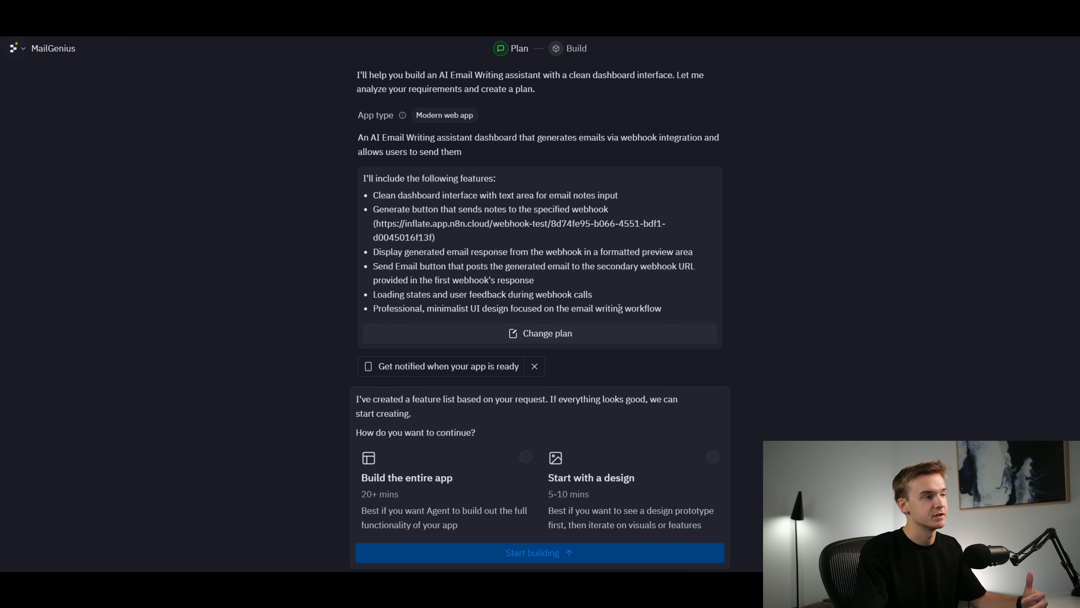
{"action": "scroll", "coordinate": [615, 246], "scroll_direction": "up", "scroll_amount": 3}
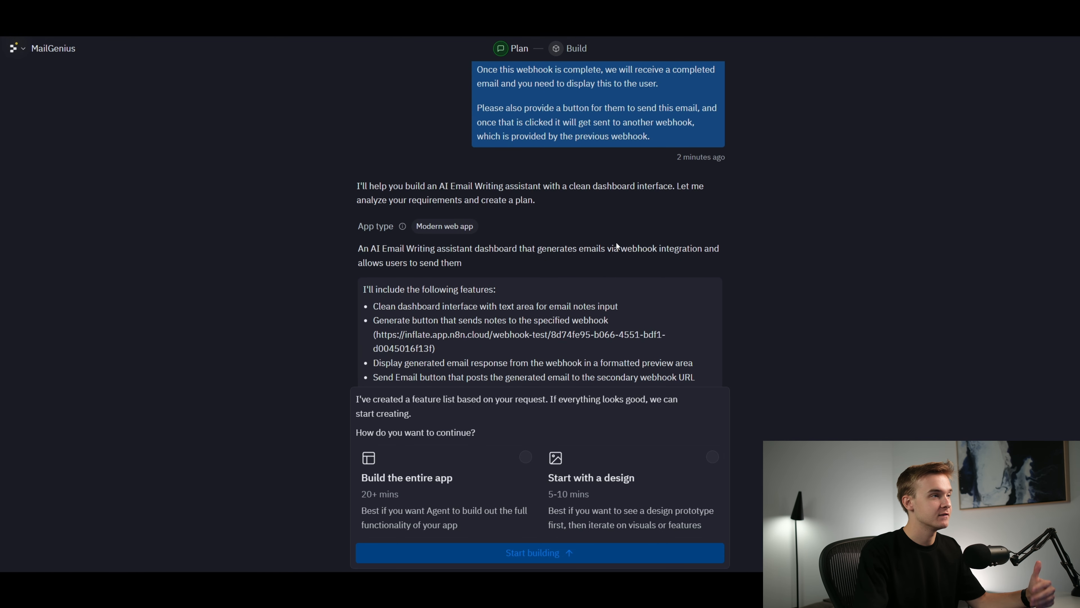
{"action": "scroll", "coordinate": [619, 246], "scroll_direction": "down", "scroll_amount": 3}
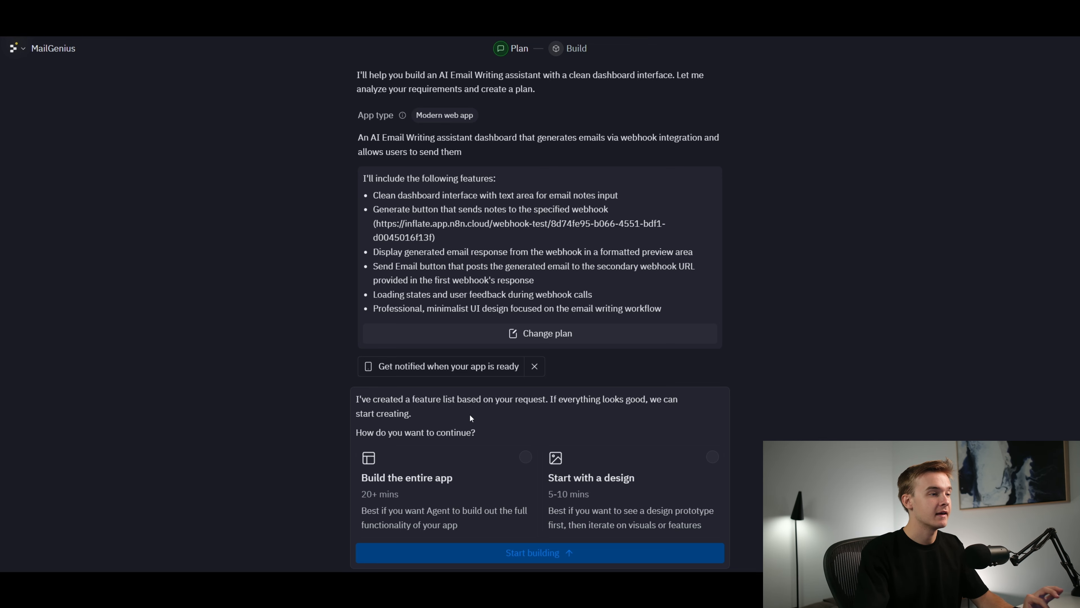
{"action": "left_click", "coordinate": [670, 476]}
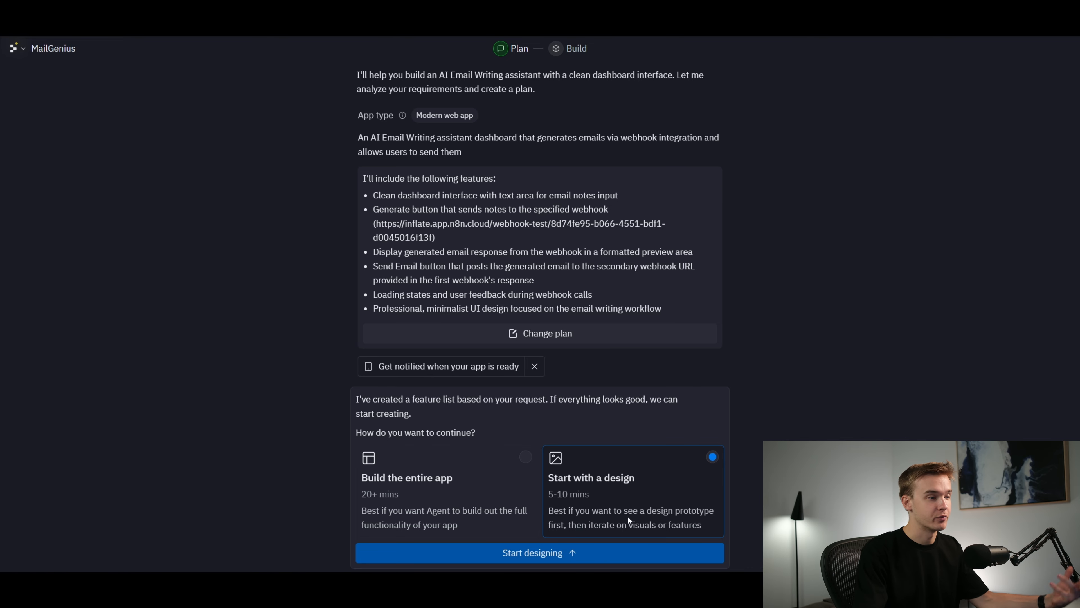
{"action": "left_click", "coordinate": [591, 559]}
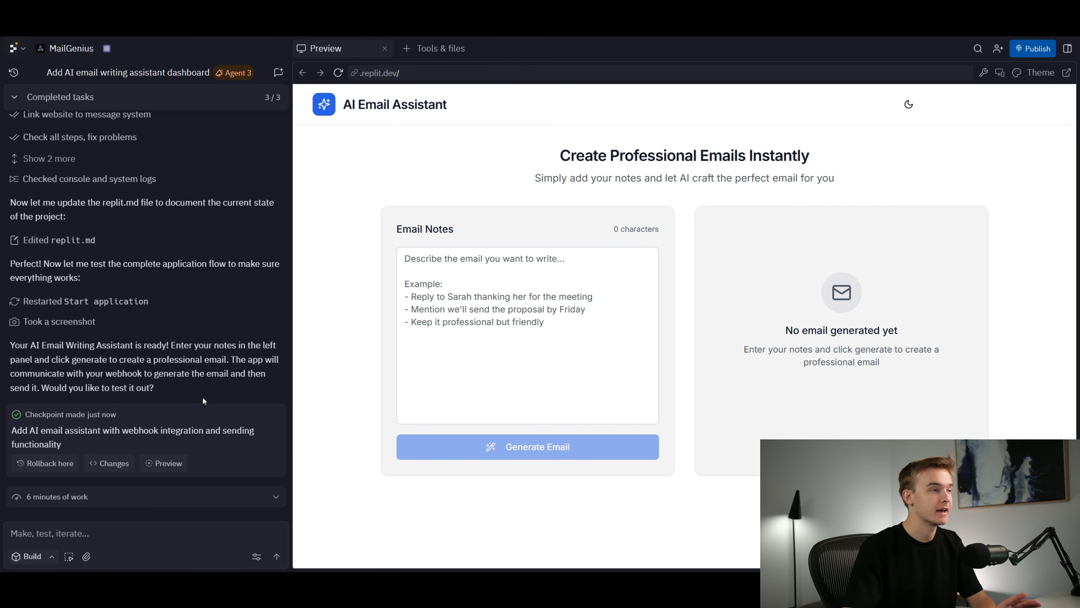
Try the theme toggle in the AI Email Assistant preview and leave the app in dark mode
{"action": "left_click", "coordinate": [910, 107]}
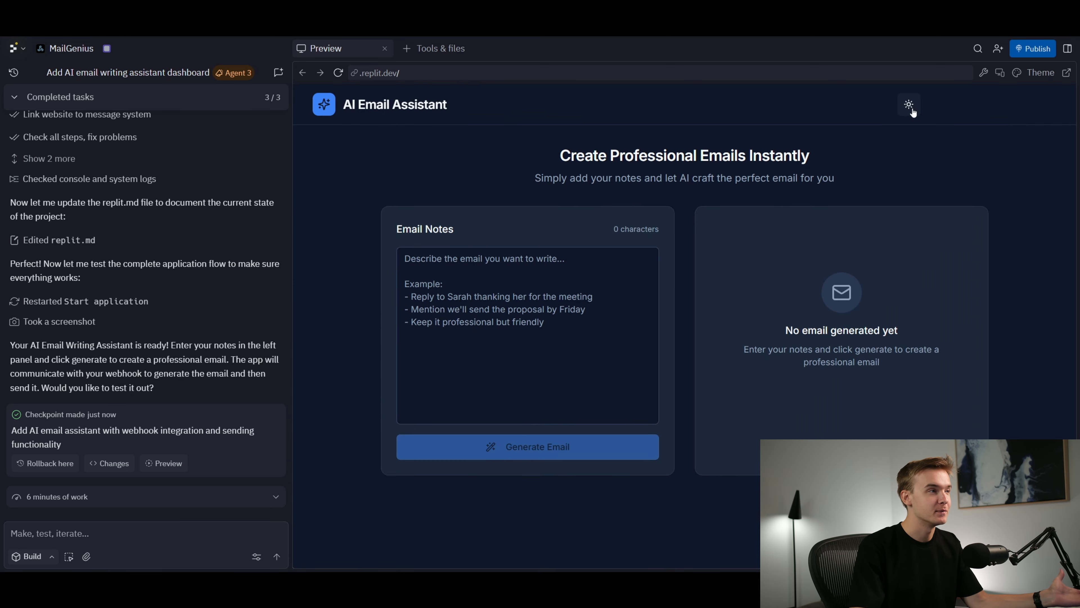
{"action": "left_click", "coordinate": [913, 111]}
{"action": "left_click", "coordinate": [912, 111]}
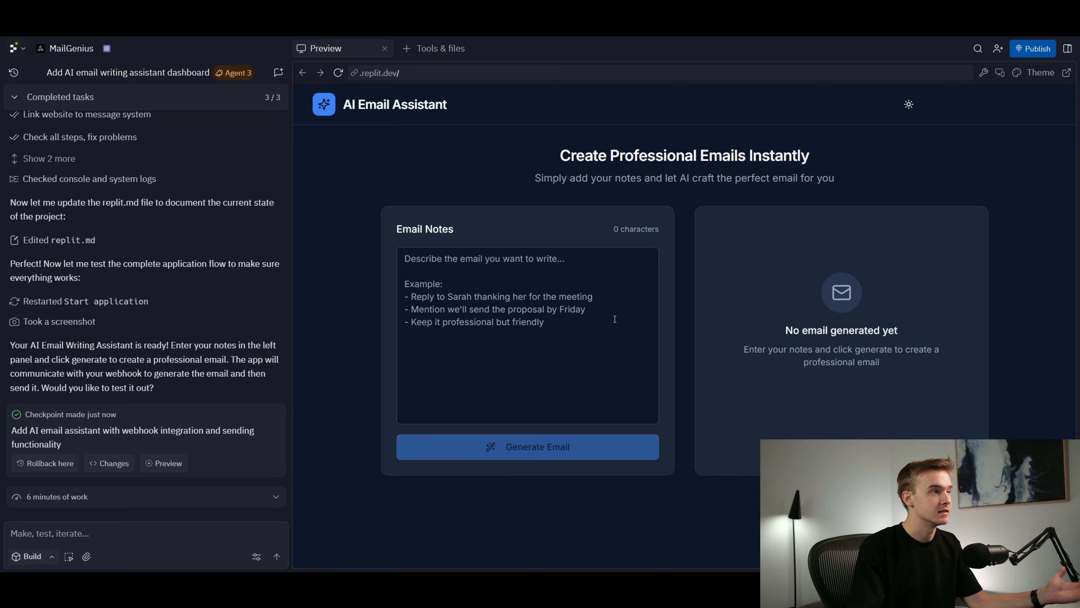
Examine the agent's completed build log for its webhook testing, response validation and send button fixes
{"action": "scroll", "coordinate": [200, 226], "scroll_direction": "up", "scroll_amount": 15}
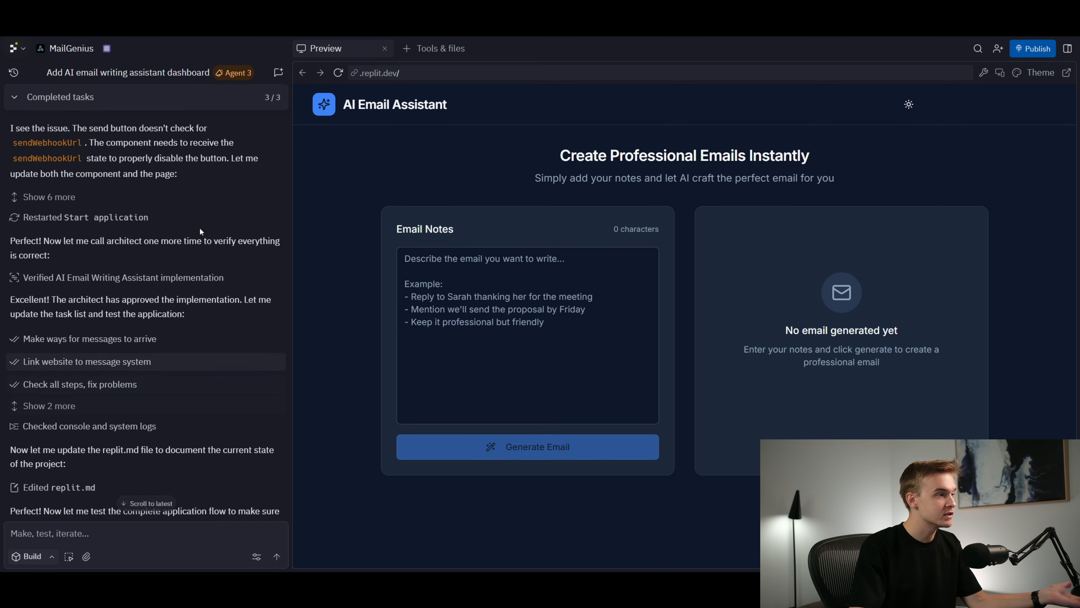
{"action": "scroll", "coordinate": [201, 251], "scroll_direction": "up", "scroll_amount": 10}
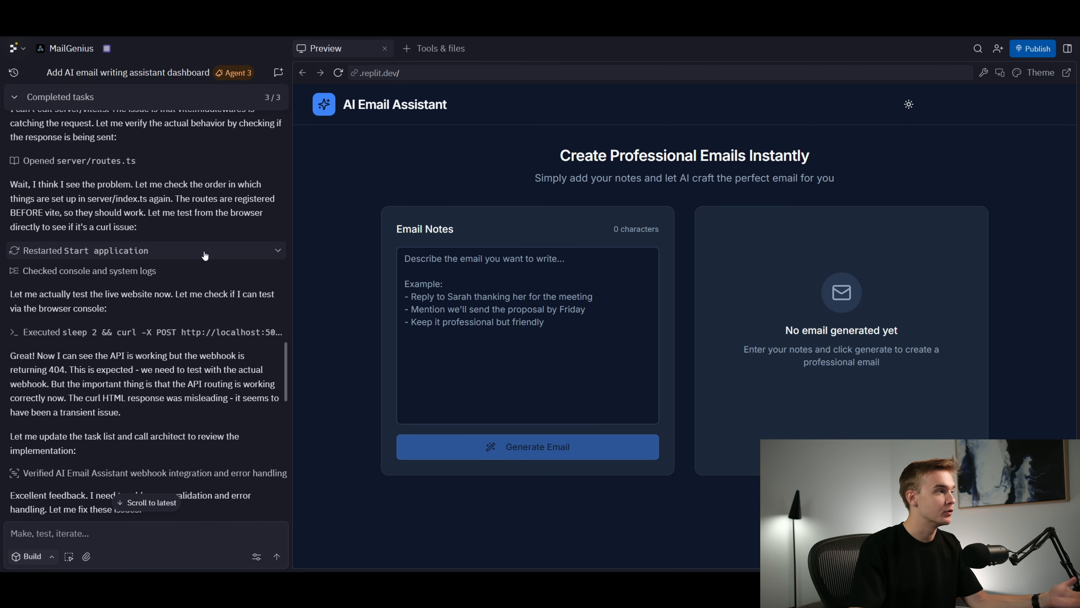
{"action": "scroll", "coordinate": [202, 256], "scroll_direction": "down", "scroll_amount": 6}
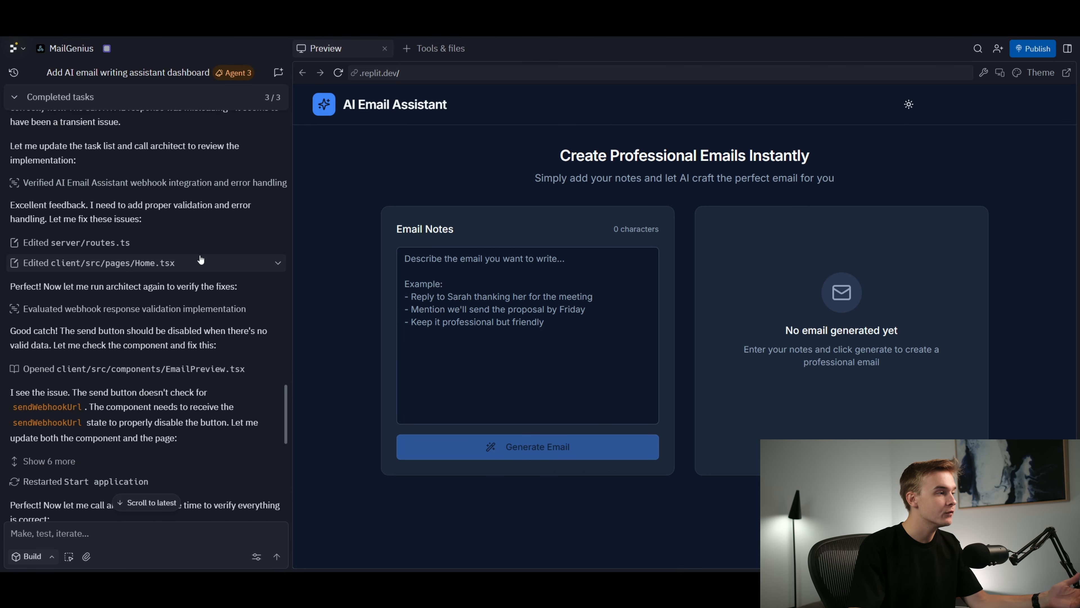
{"action": "left_click_drag", "start_coordinate": [285, 391], "coordinate": [287, 340]}
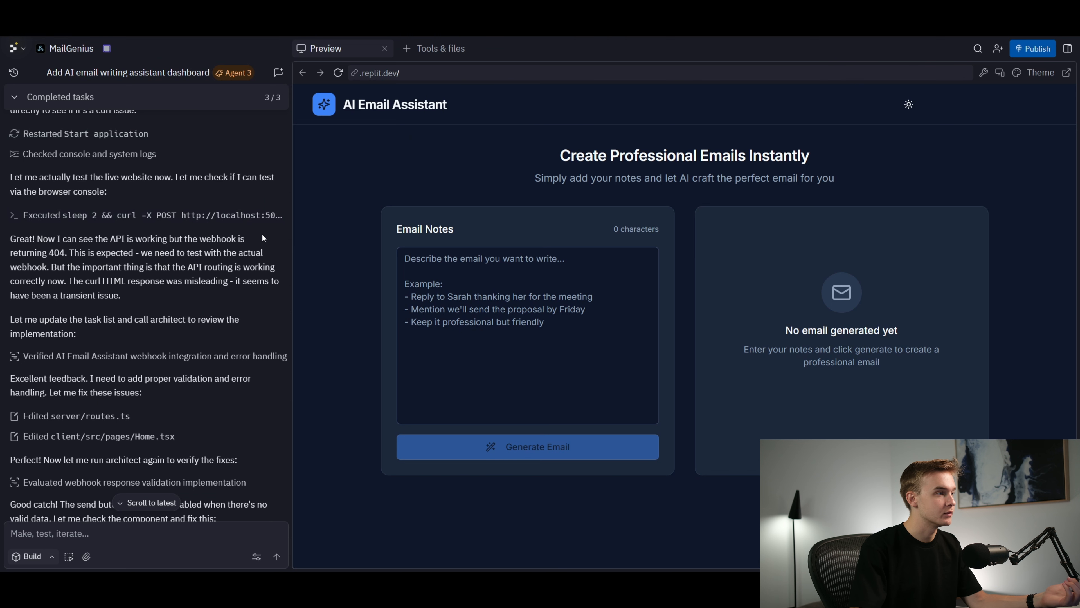
{"action": "scroll", "coordinate": [237, 315], "scroll_direction": "down", "scroll_amount": 10}
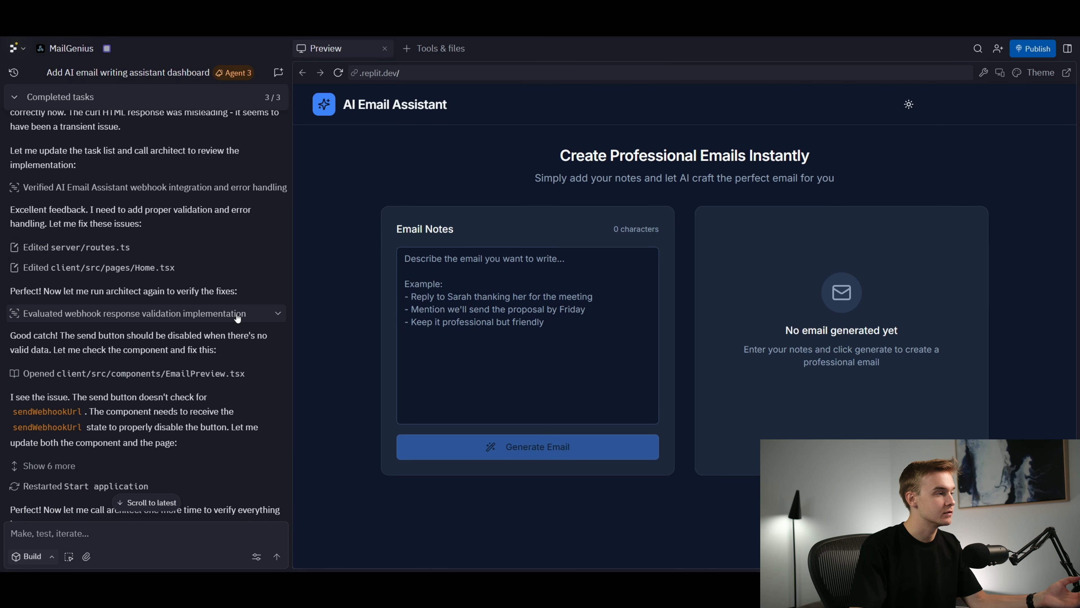
{"action": "scroll", "coordinate": [238, 315], "scroll_direction": "down", "scroll_amount": 7}
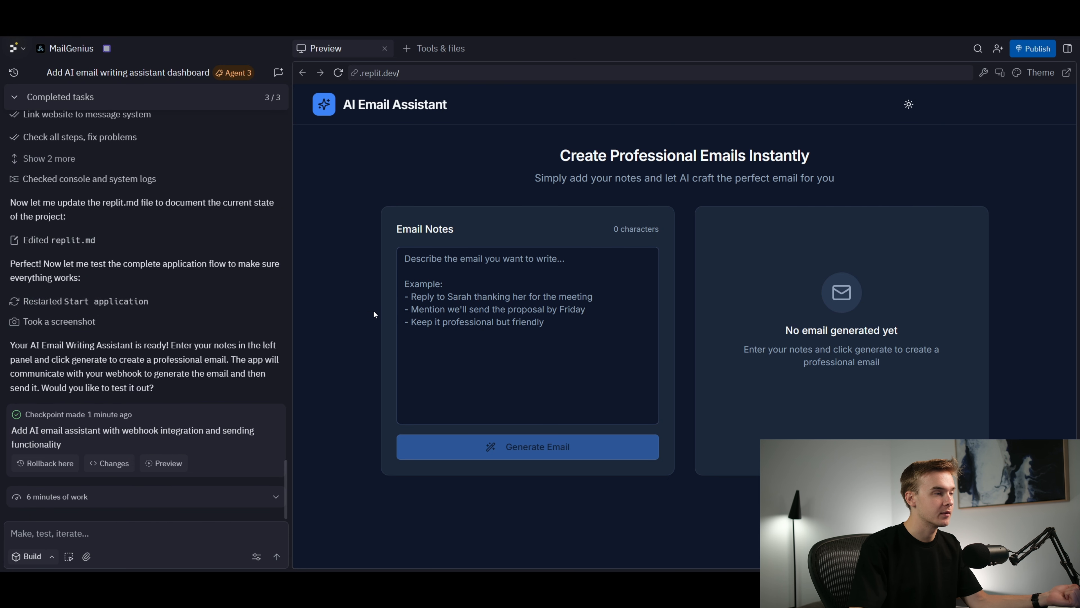
Test email generation with the notes "hello" while Webhook1 in n8n listens for a test event
{"action": "left_click", "coordinate": [447, 293]}
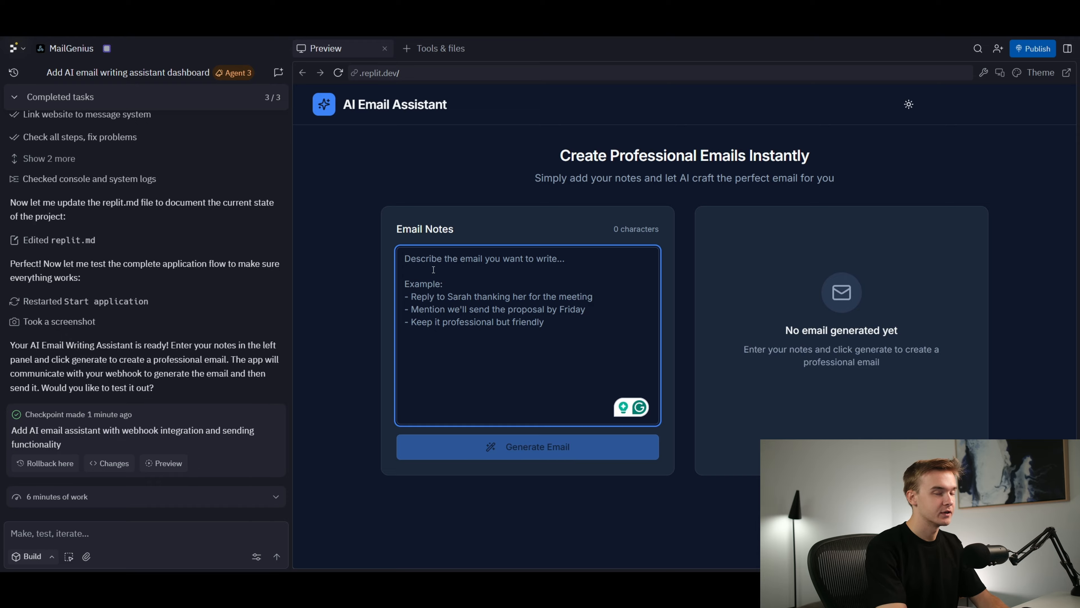
{"action": "type", "text": "hello"}
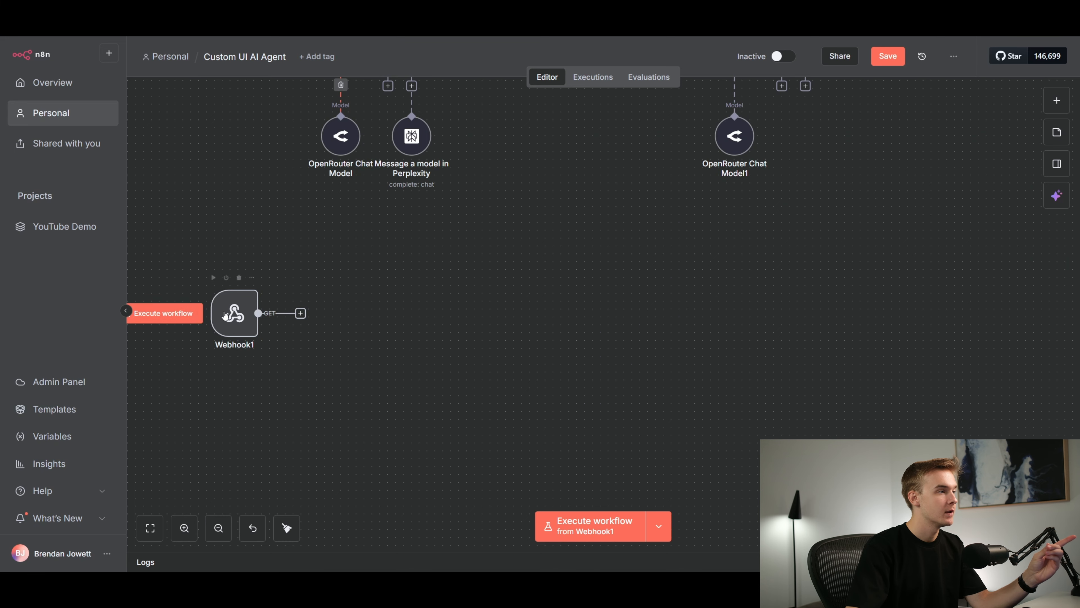
{"action": "left_click", "coordinate": [185, 314]}
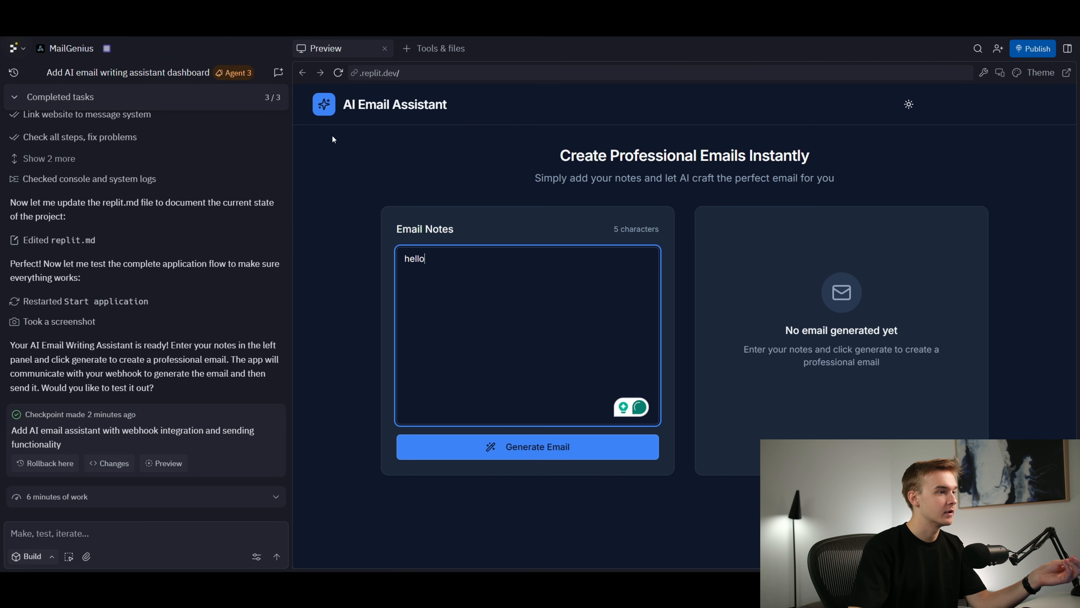
{"action": "left_click", "coordinate": [527, 446]}
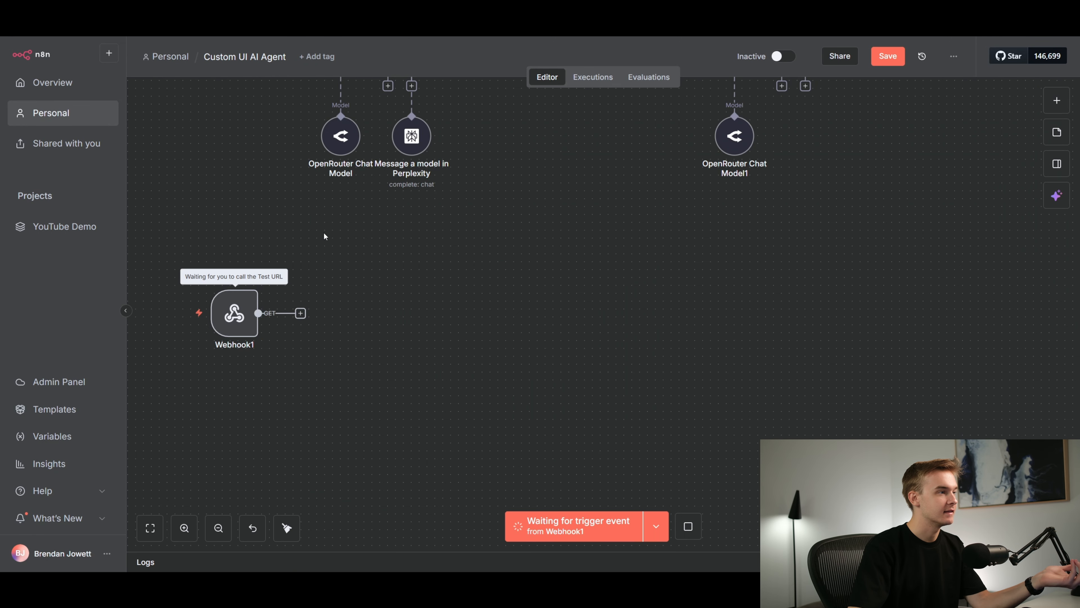
{"action": "double_click", "coordinate": [233, 313]}
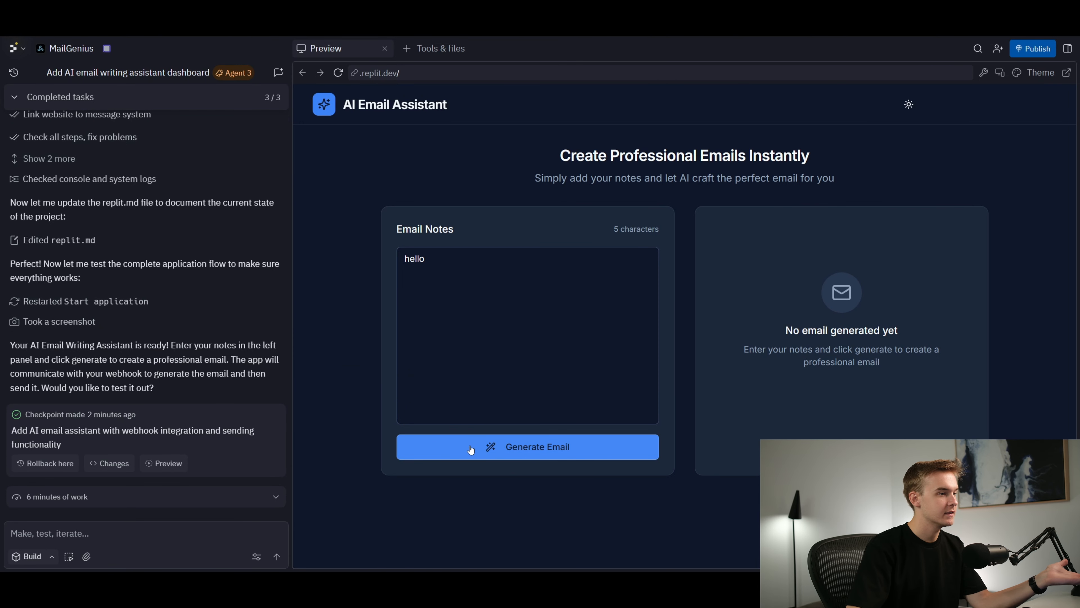
{"action": "left_click", "coordinate": [474, 444]}
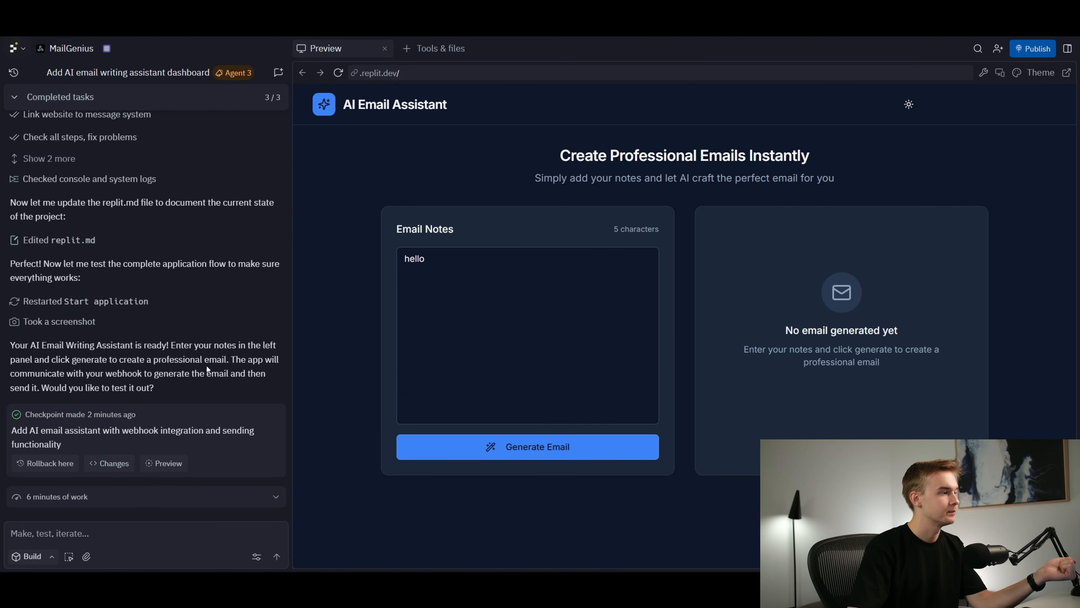
Write to the Replit agent "Hey, I dont see it working, i've got a failed to generate email error coming up."
{"action": "left_click", "coordinate": [170, 534]}
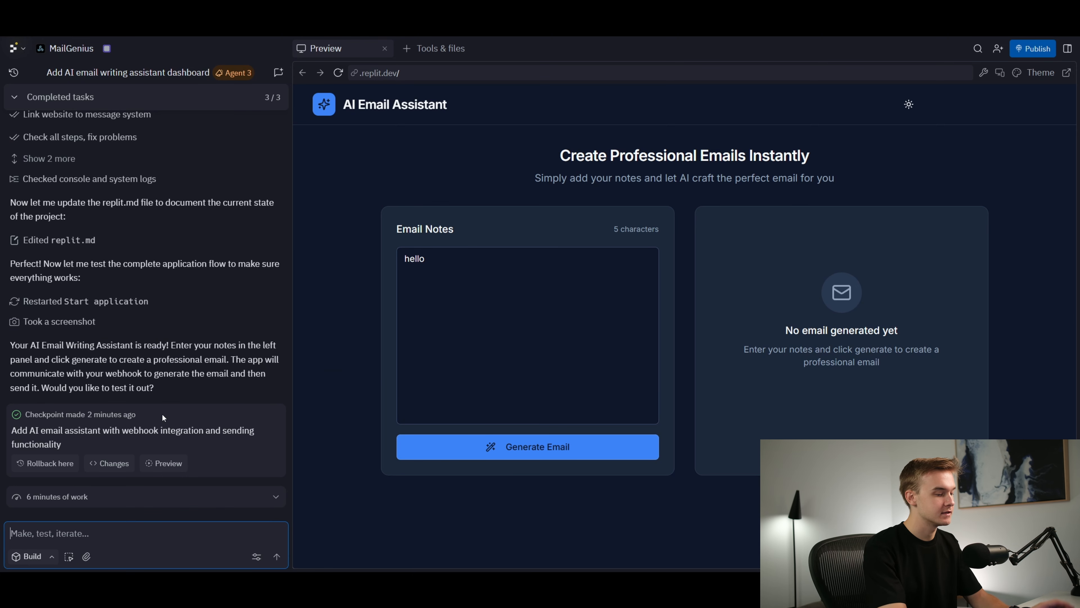
{"action": "type", "text": "Hey, I dont"}
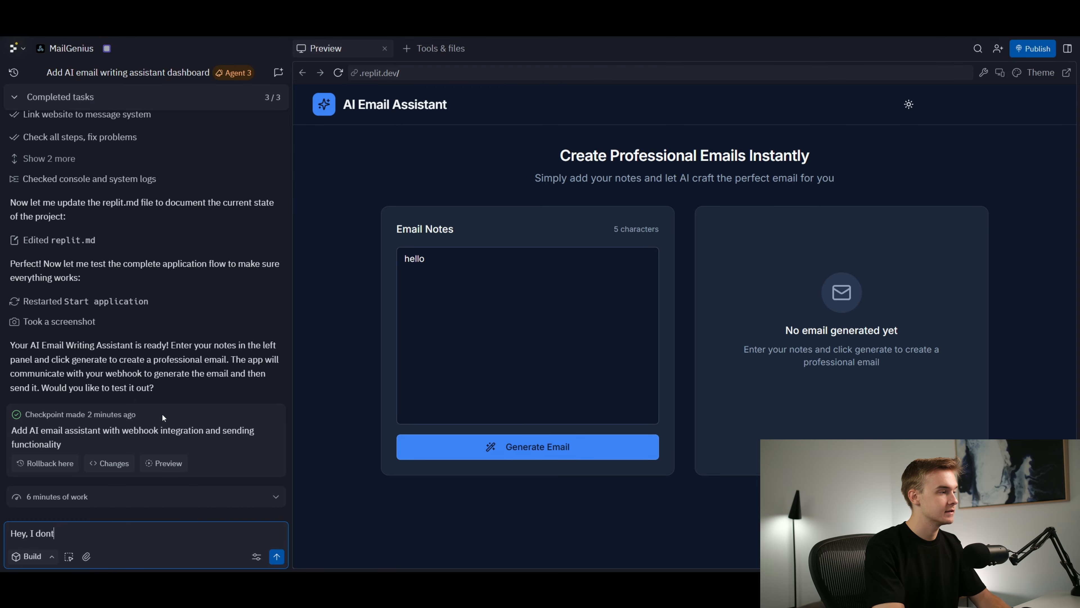
{"action": "type", "text": " see it working, "}
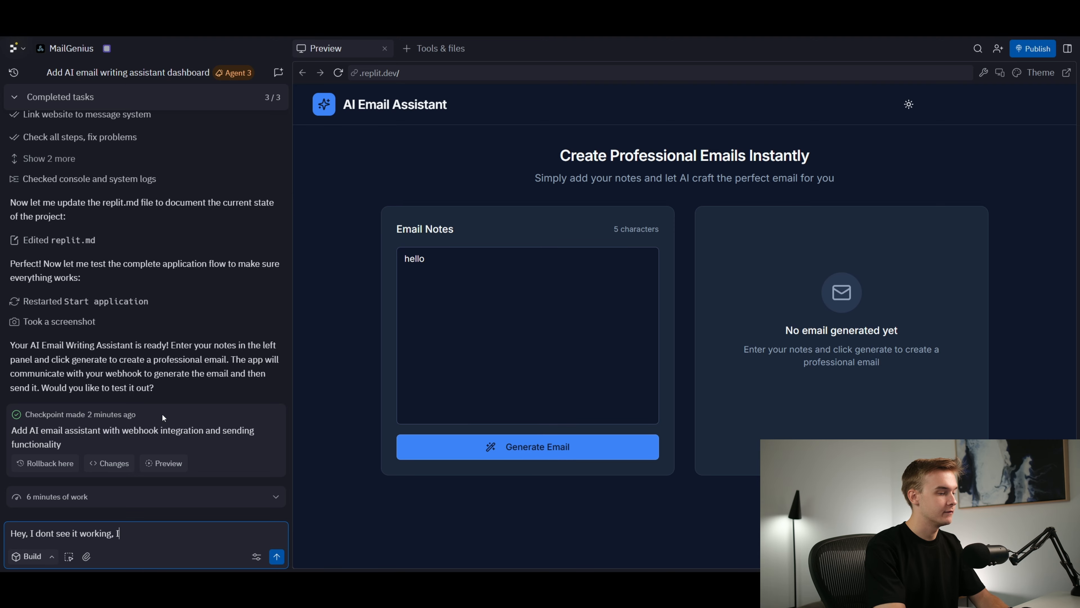
{"action": "type", "text": "i've got a failed to generate email"}
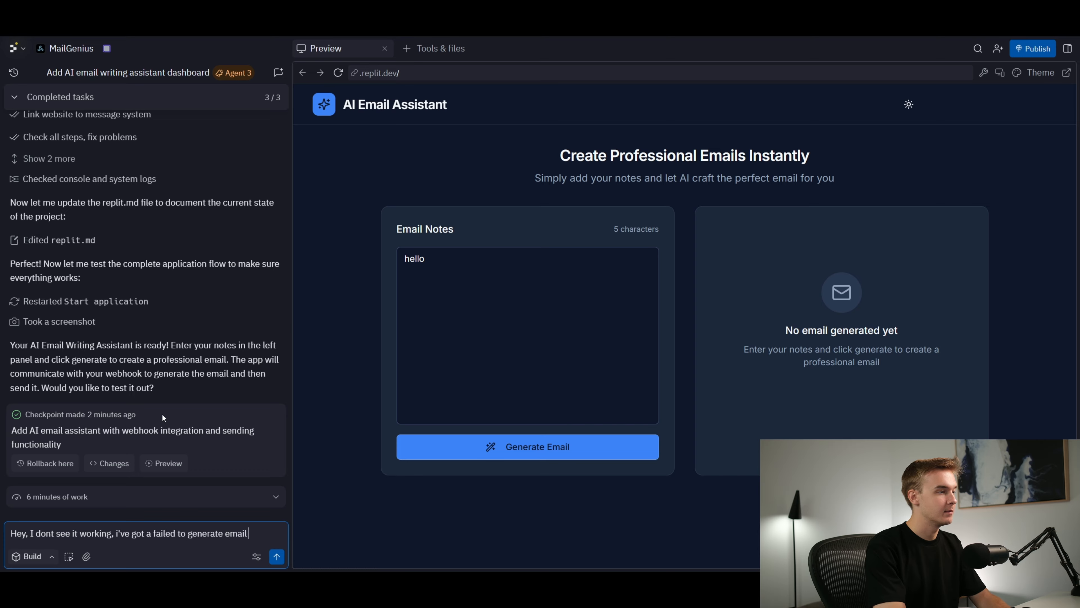
{"action": "type", "text": " error coming up."}
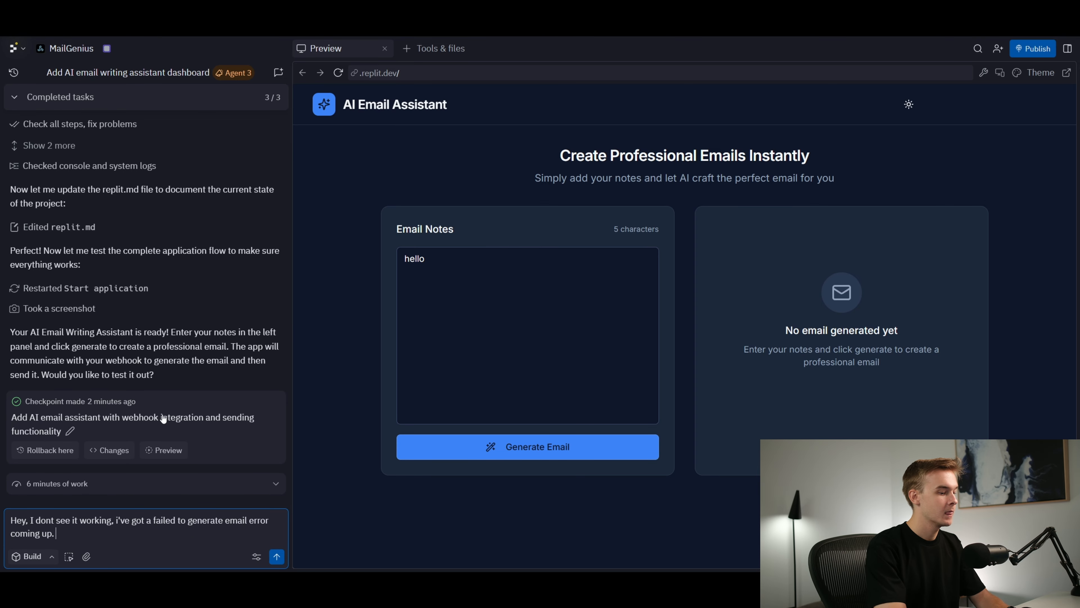
{"action": "type", "text": " I also dont see any"}
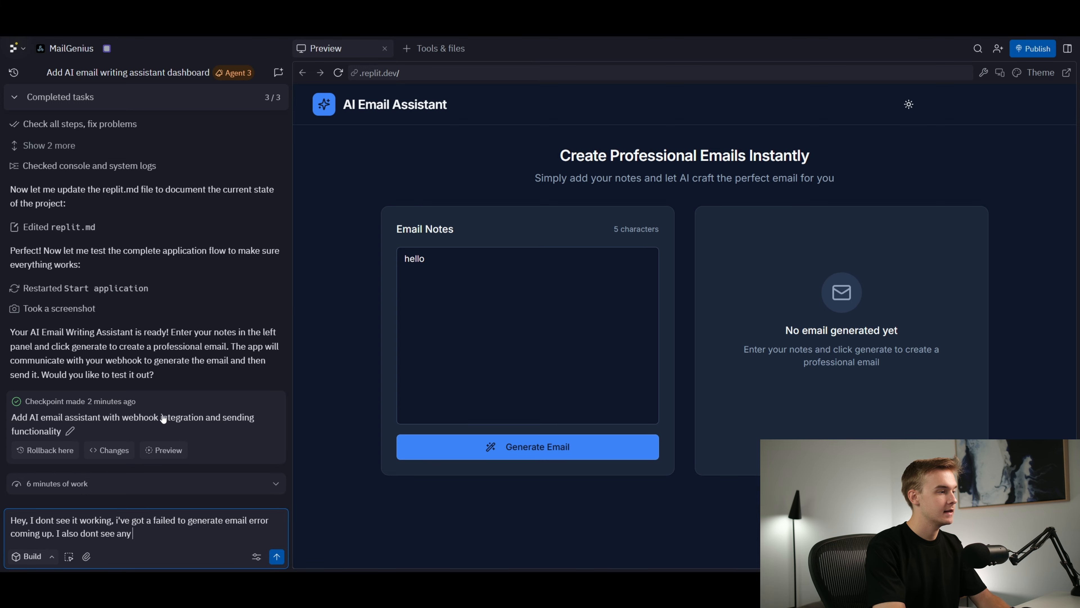
{"action": "type", "text": " requests coming through to"}
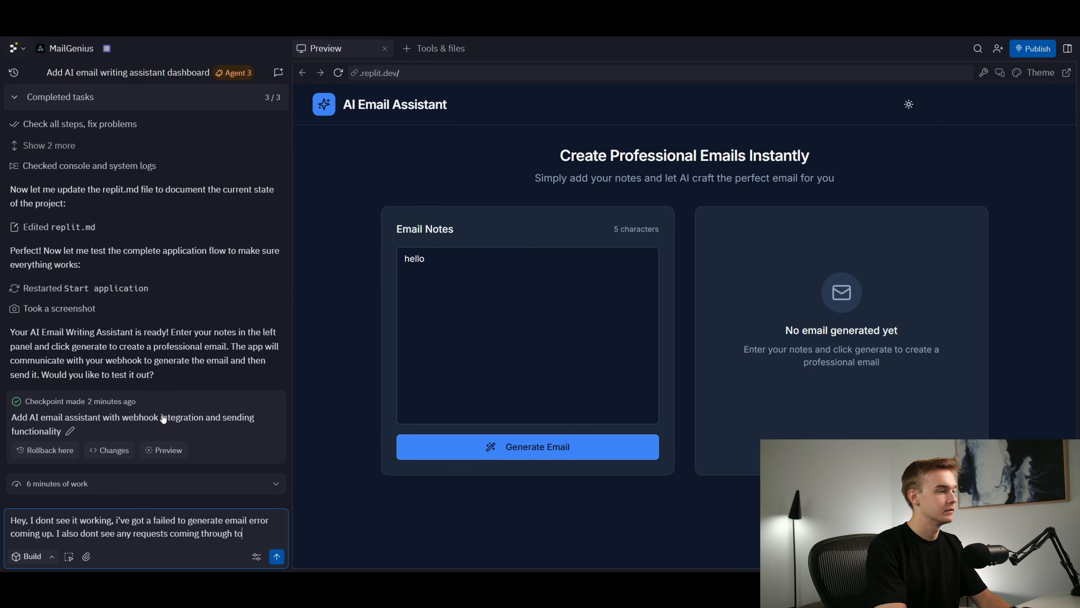
{"action": "type", "text": " this webhook"}
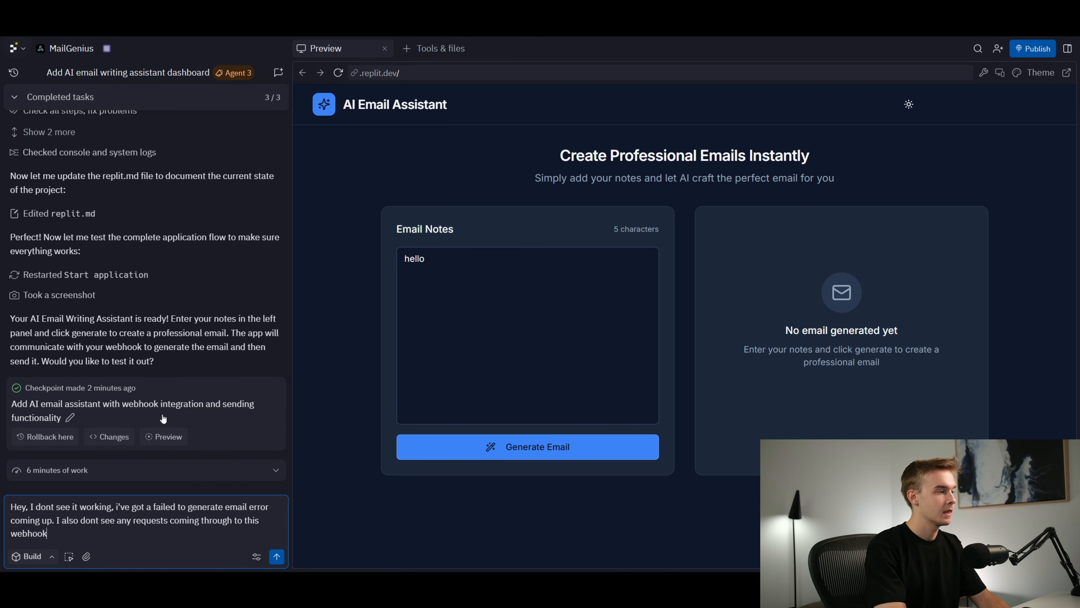
{"action": "type", "text": ":"}
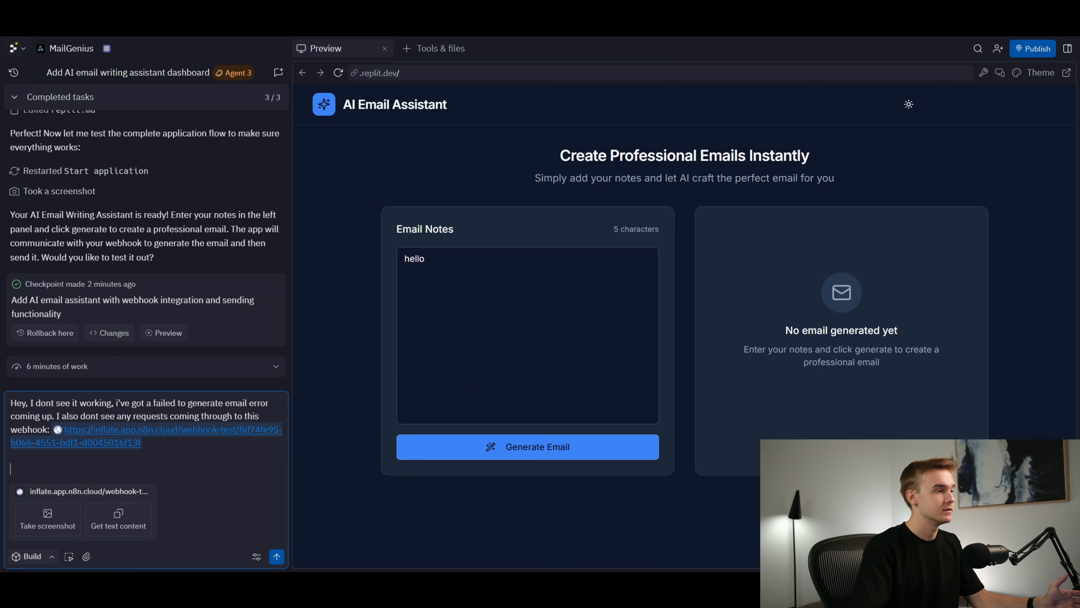
Add "I also dont see any requests coming through to this webhook:" with the copied webhook test URL, and send the message
{"action": "left_click", "coordinate": [195, 460]}
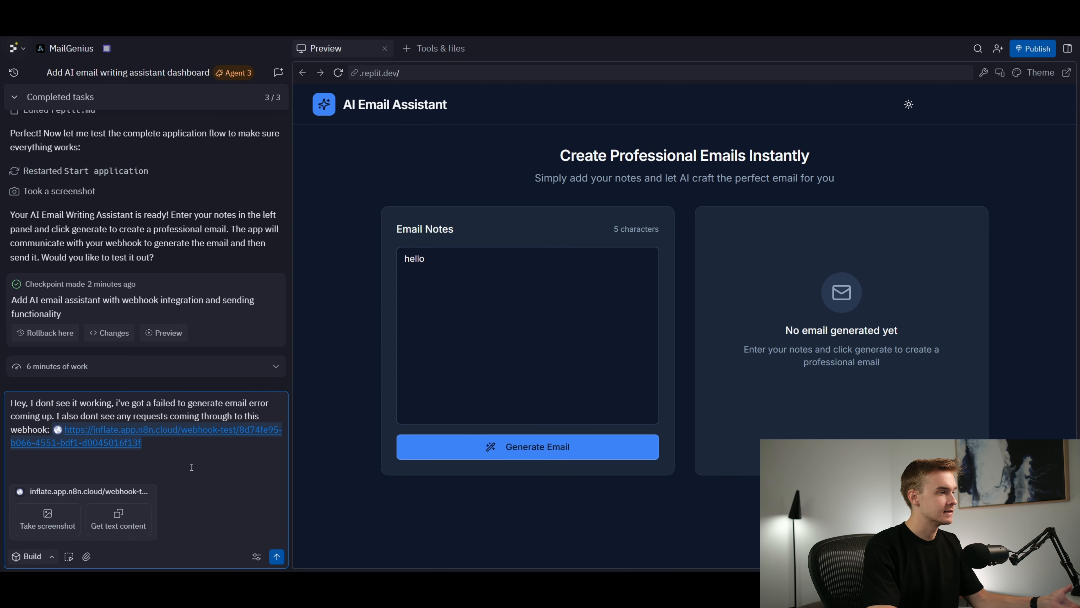
{"action": "key", "text": "Return"}
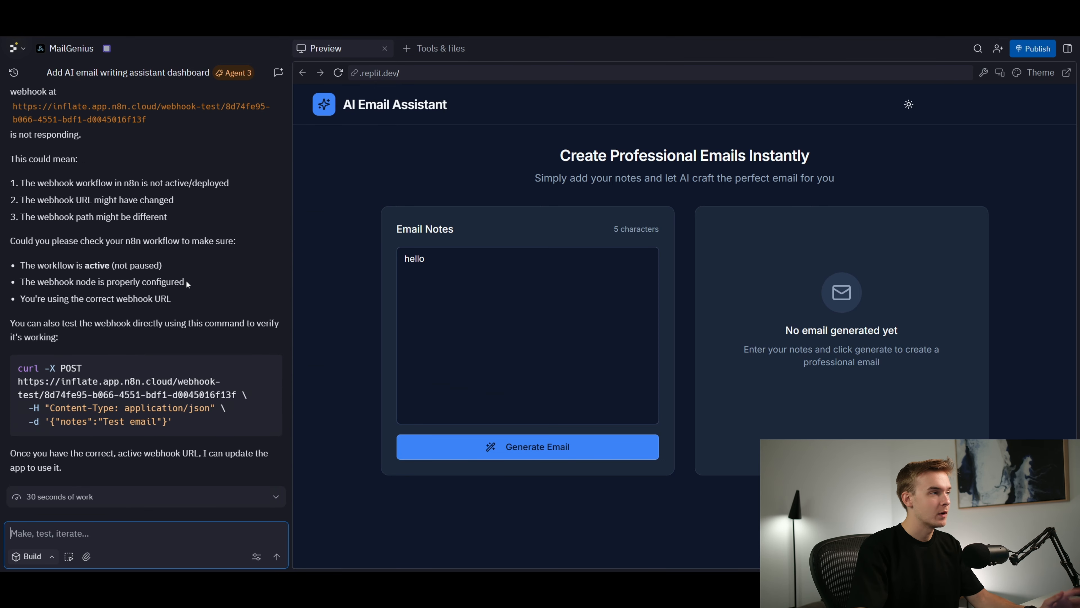
Examine the Replit agent's diagnosis of the failing webhook and its suggested n8n checks
{"action": "scroll", "coordinate": [188, 297], "scroll_direction": "up", "scroll_amount": 10}
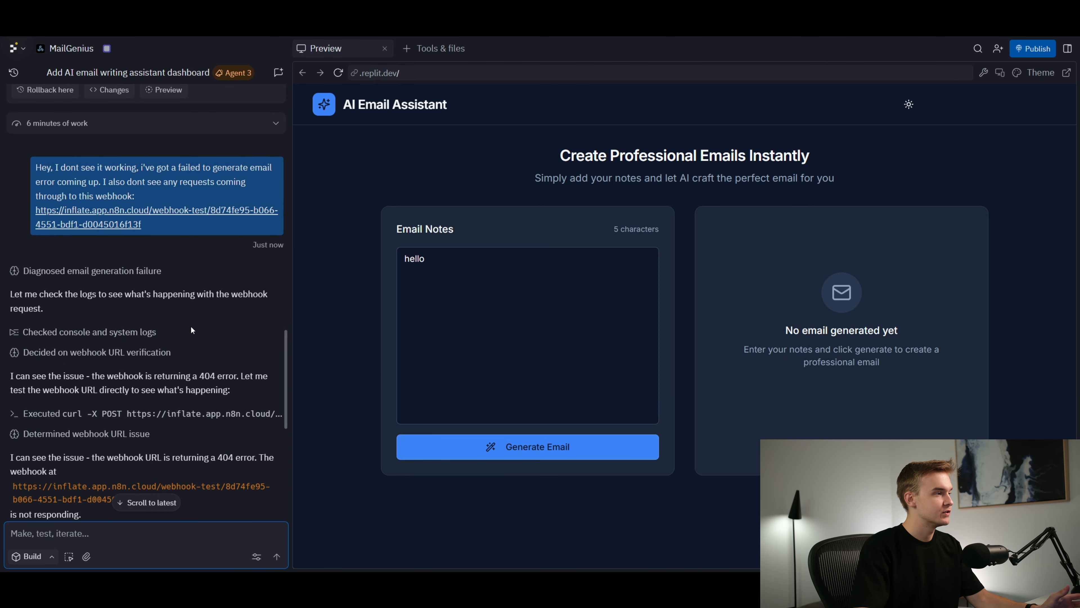
{"action": "scroll", "coordinate": [192, 328], "scroll_direction": "down", "scroll_amount": 3}
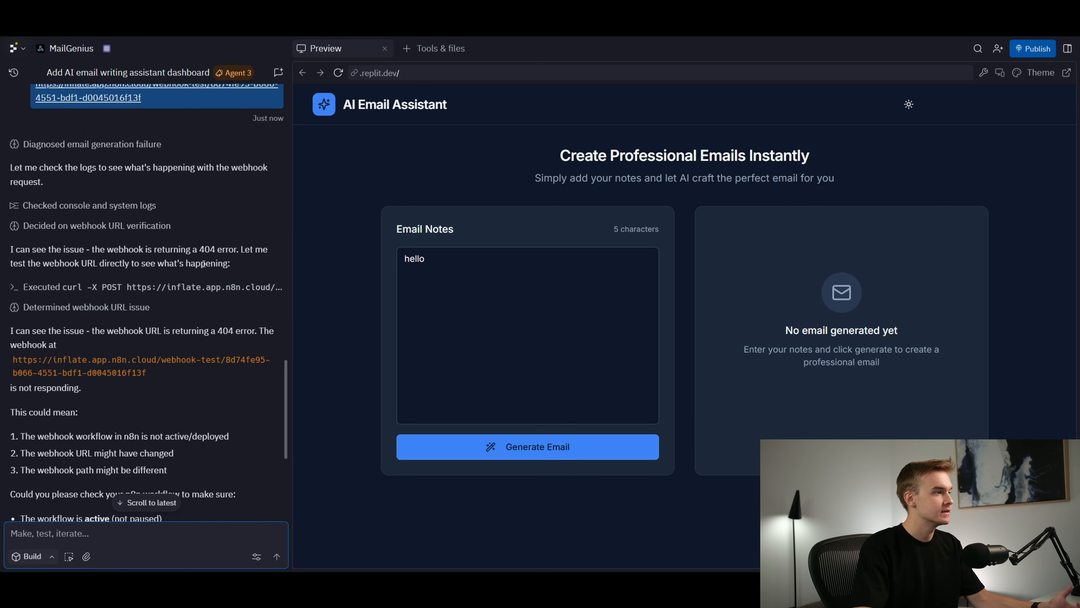
{"action": "scroll", "coordinate": [161, 331], "scroll_direction": "up", "scroll_amount": 2}
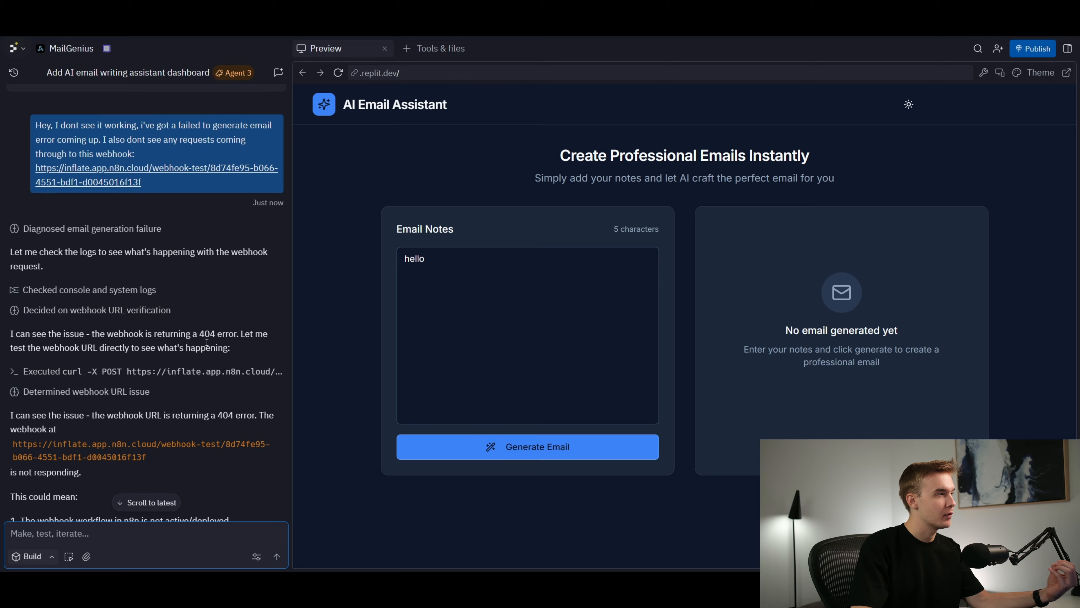
{"action": "scroll", "coordinate": [217, 276], "scroll_direction": "up", "scroll_amount": 5}
{"action": "scroll", "coordinate": [183, 261], "scroll_direction": "down", "scroll_amount": 9}
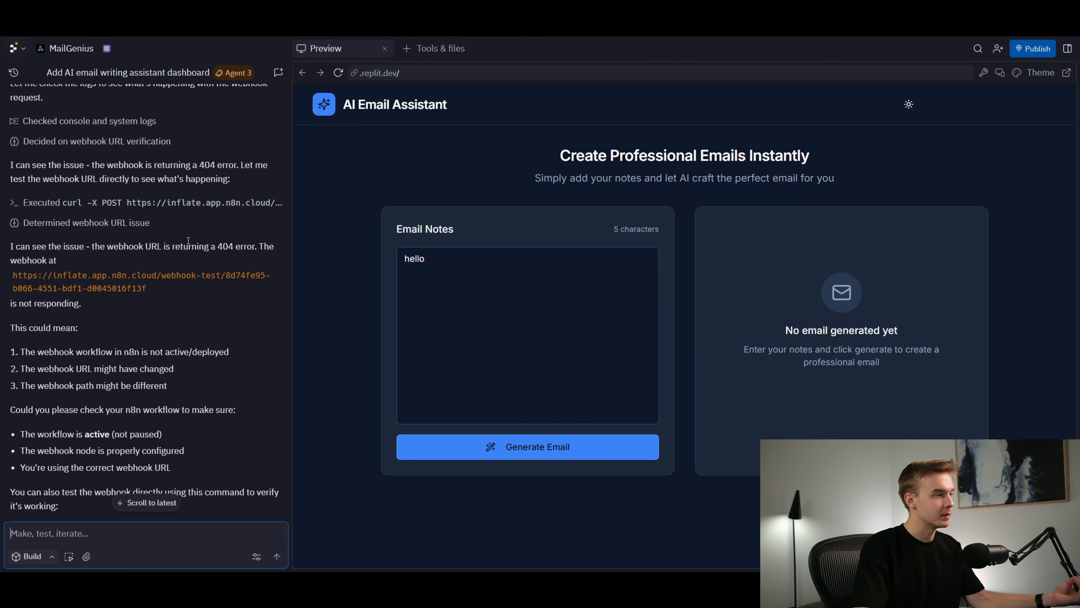
{"action": "scroll", "coordinate": [193, 251], "scroll_direction": "down", "scroll_amount": 2}
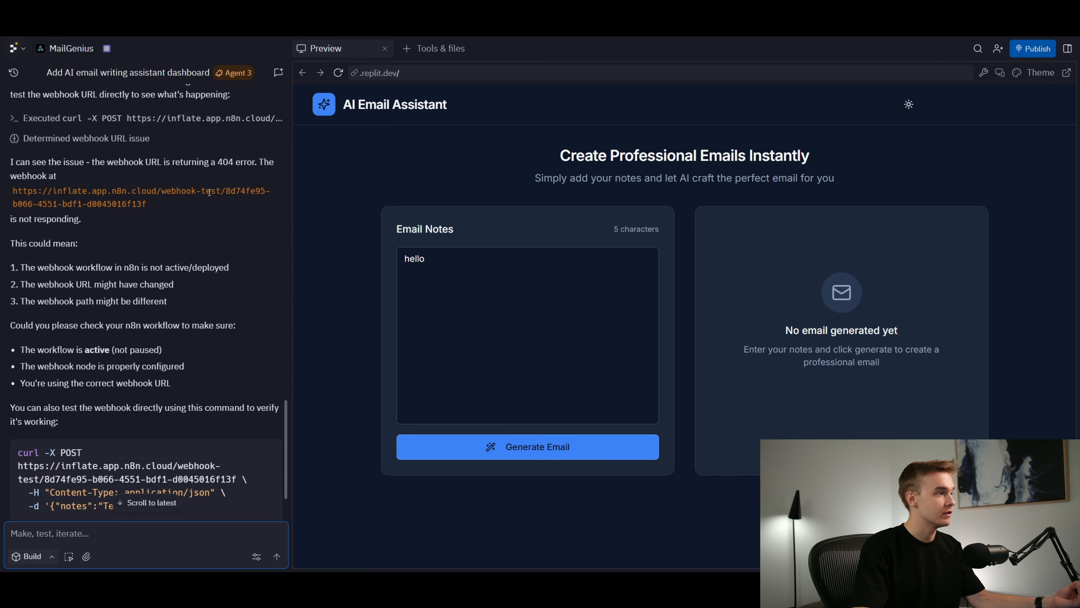
{"action": "scroll", "coordinate": [193, 232], "scroll_direction": "down", "scroll_amount": 2}
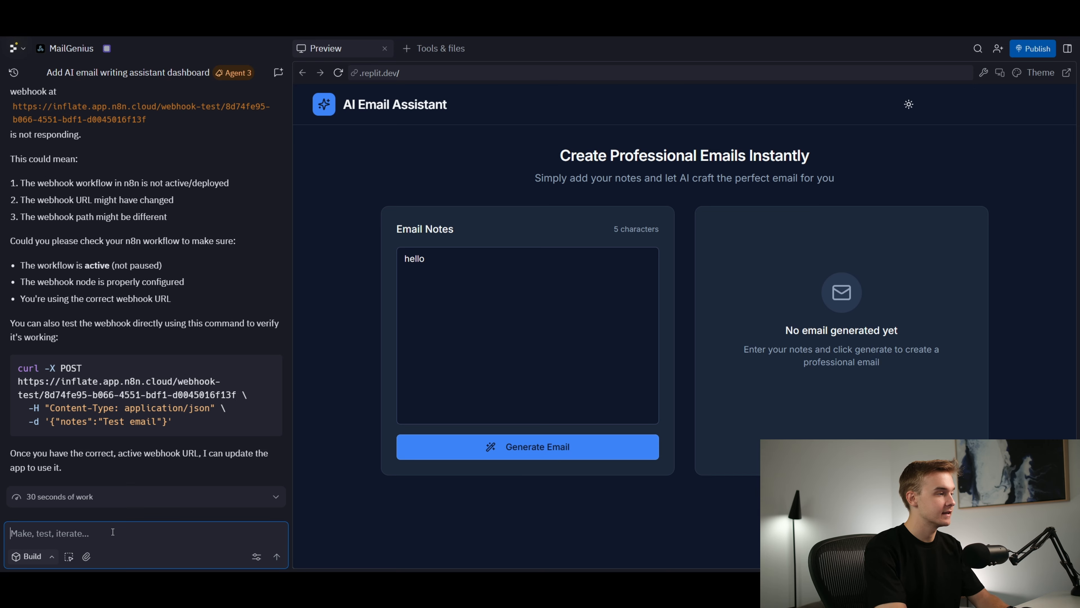
Send the agent "The webhook was not active before, it is now active, please try again" and have Webhook1 in n8n listen for a test event
{"action": "type", "text": "The webhook "}
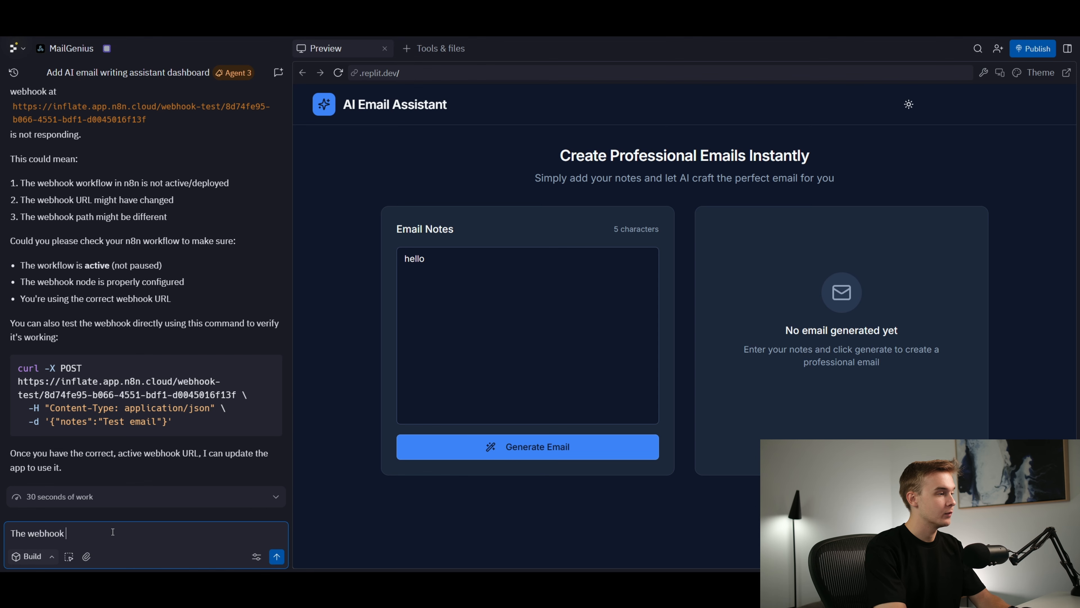
{"action": "type", "text": "was not active before"}
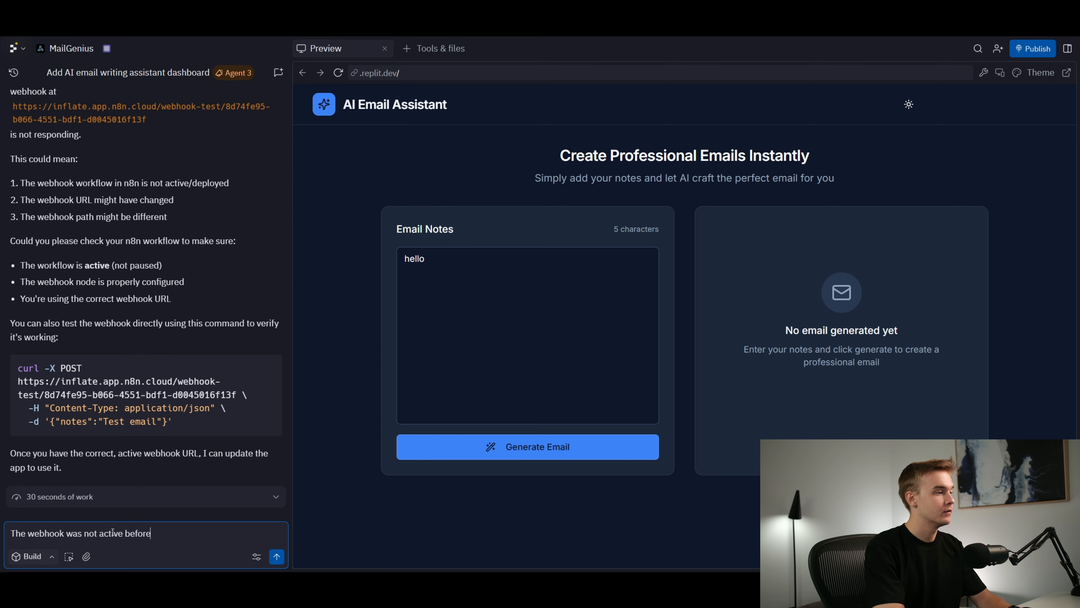
{"action": "type", "text": ", it is now active"}
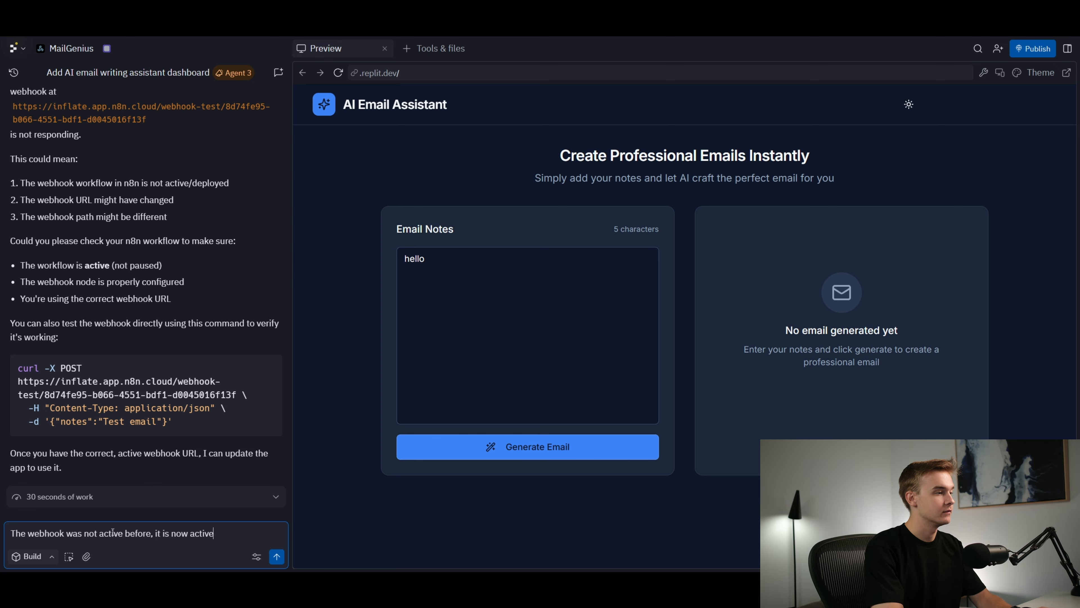
{"action": "type", "text": ", please try again"}
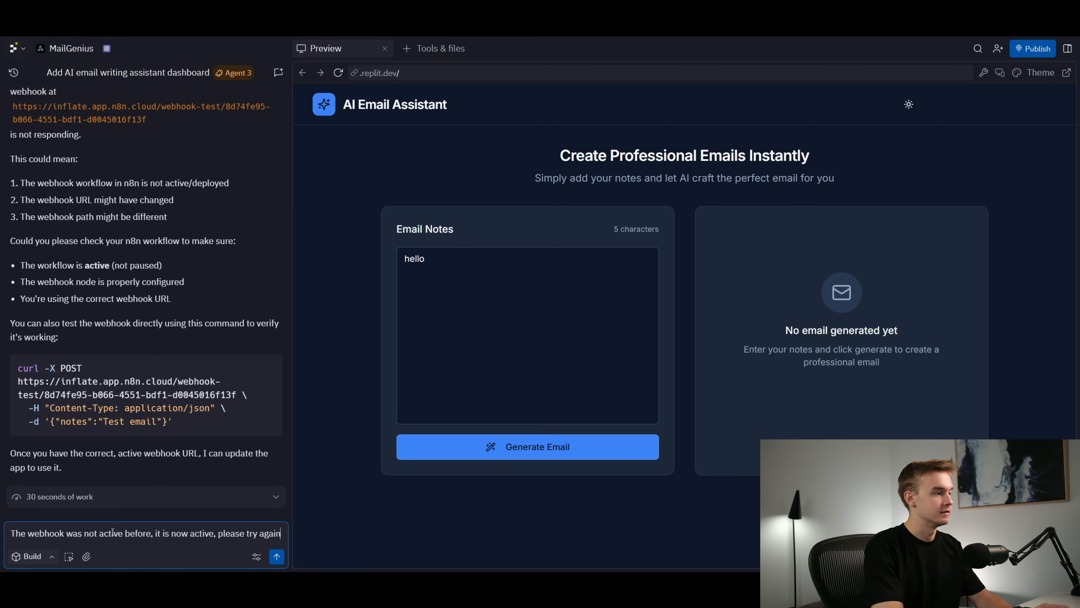
{"action": "key", "text": "Return"}
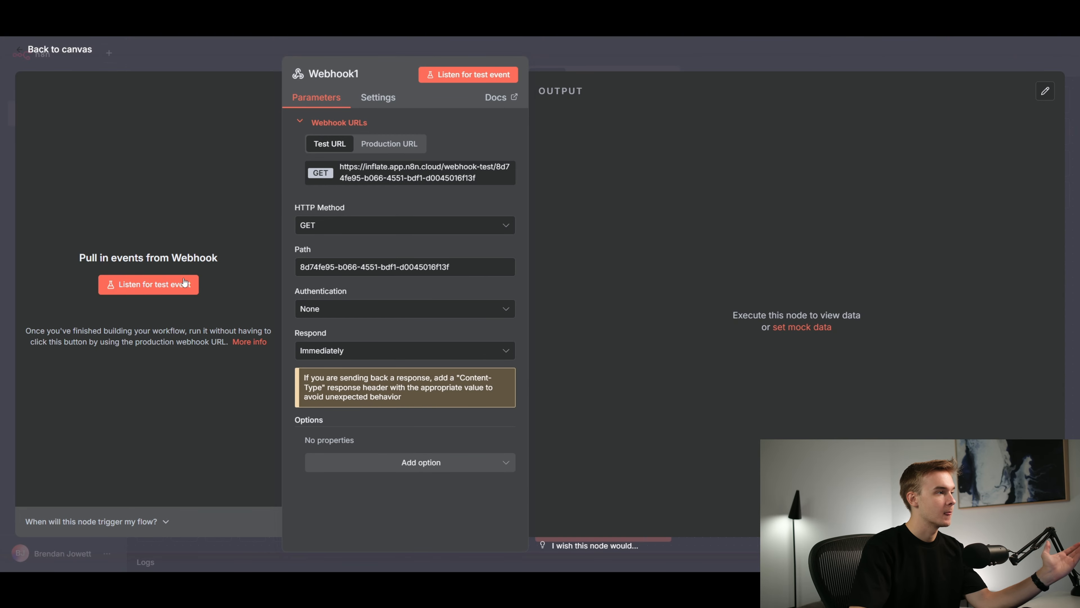
{"action": "left_click", "coordinate": [184, 282]}
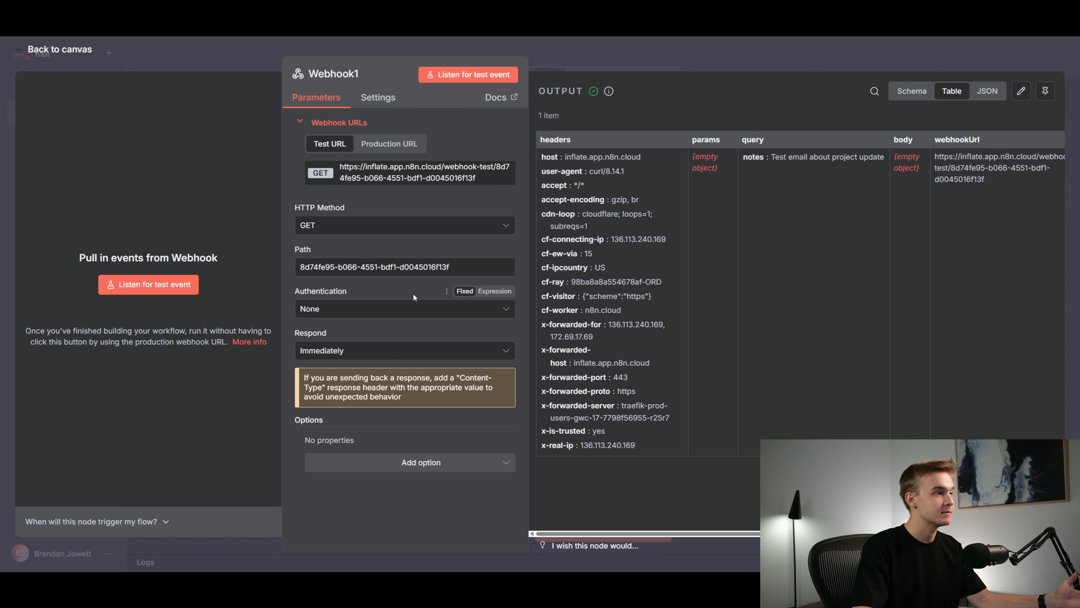
Set Webhook1's HTTP method to POST
{"action": "left_click", "coordinate": [339, 230]}
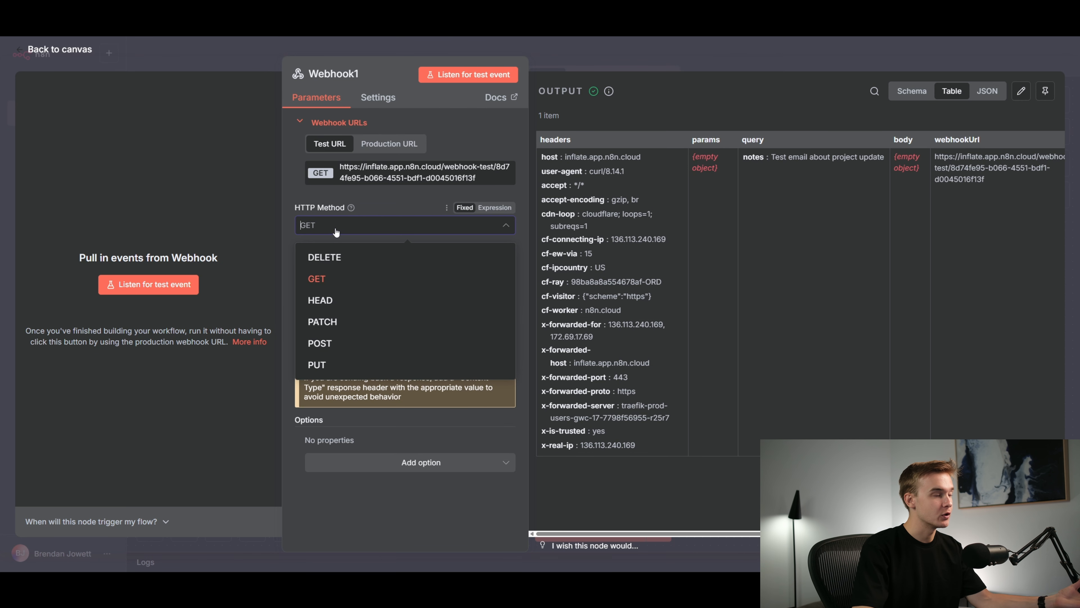
{"action": "left_click", "coordinate": [345, 343]}
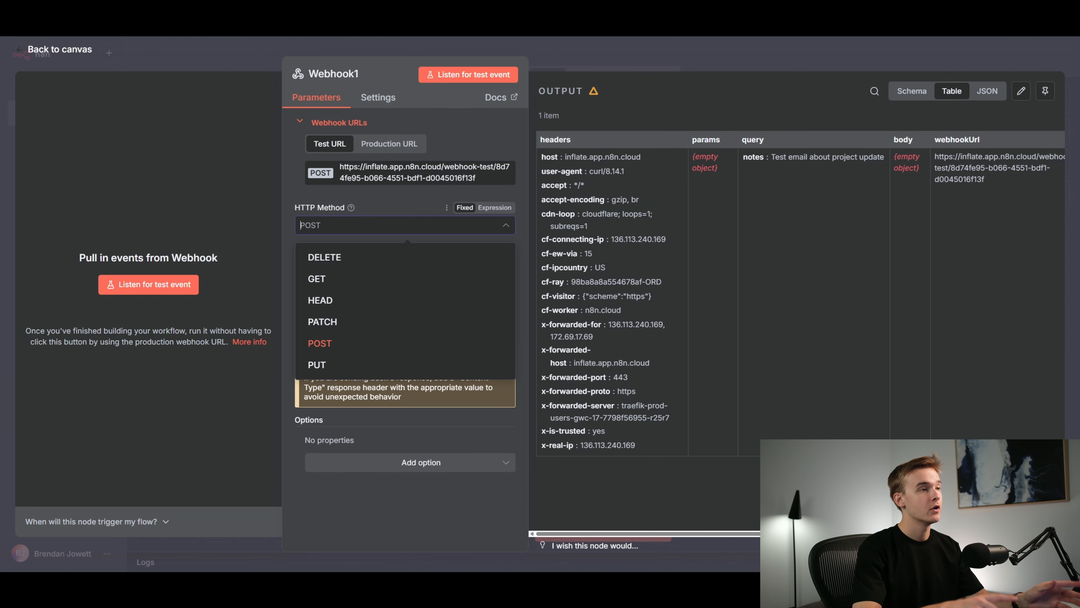
{"action": "left_click", "coordinate": [371, 237]}
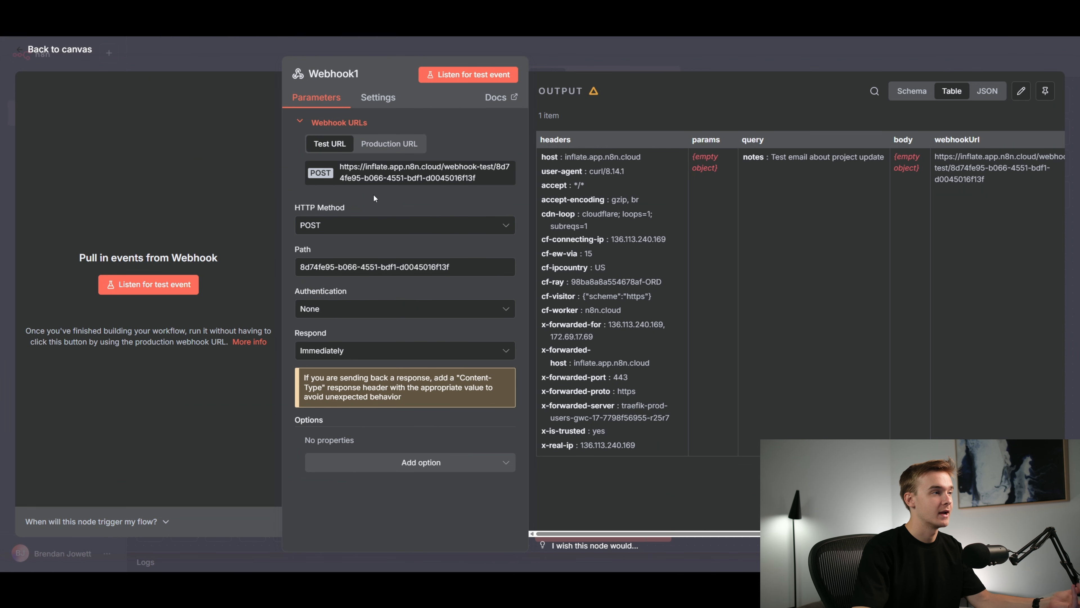
{"action": "left_click", "coordinate": [371, 229]}
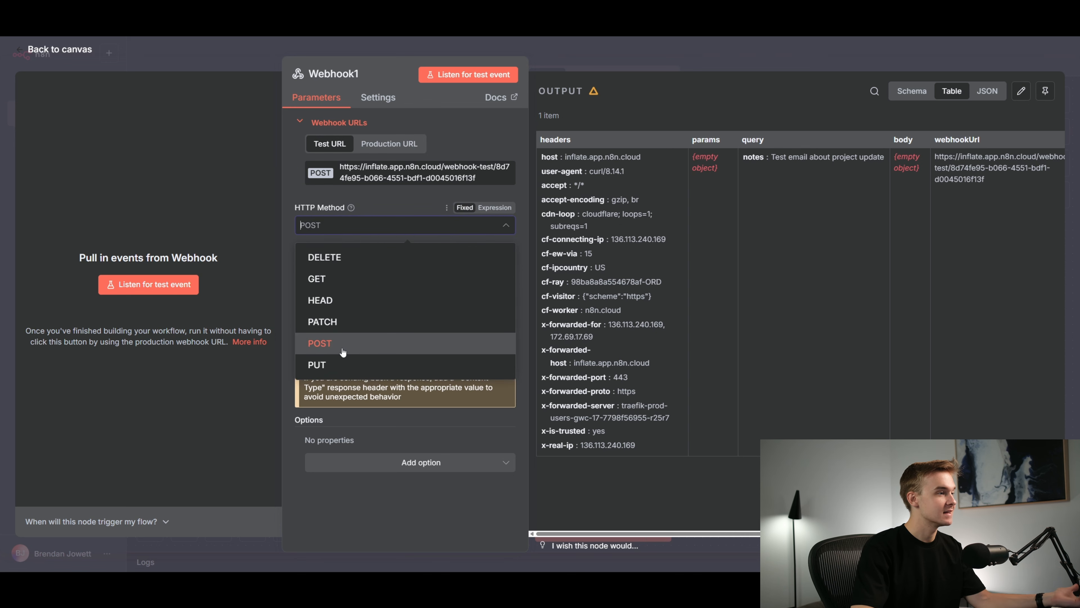
{"action": "left_click", "coordinate": [379, 205]}
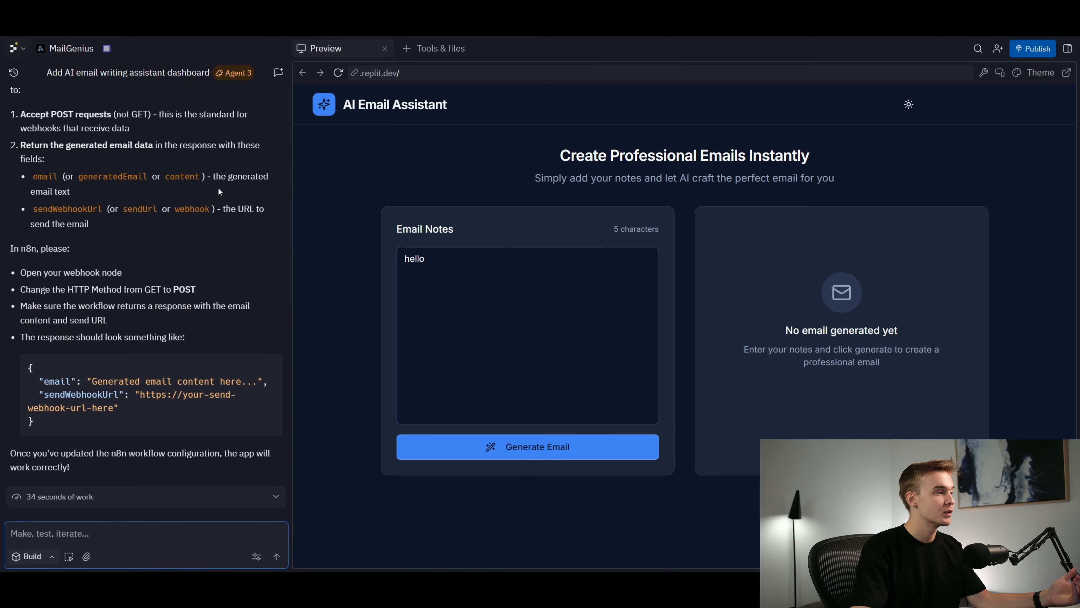
Review the Replit agent's latest reply for the required webhook method and response format
{"action": "scroll", "coordinate": [182, 309], "scroll_direction": "up", "scroll_amount": 1}
{"action": "scroll", "coordinate": [183, 315], "scroll_direction": "up", "scroll_amount": 12}
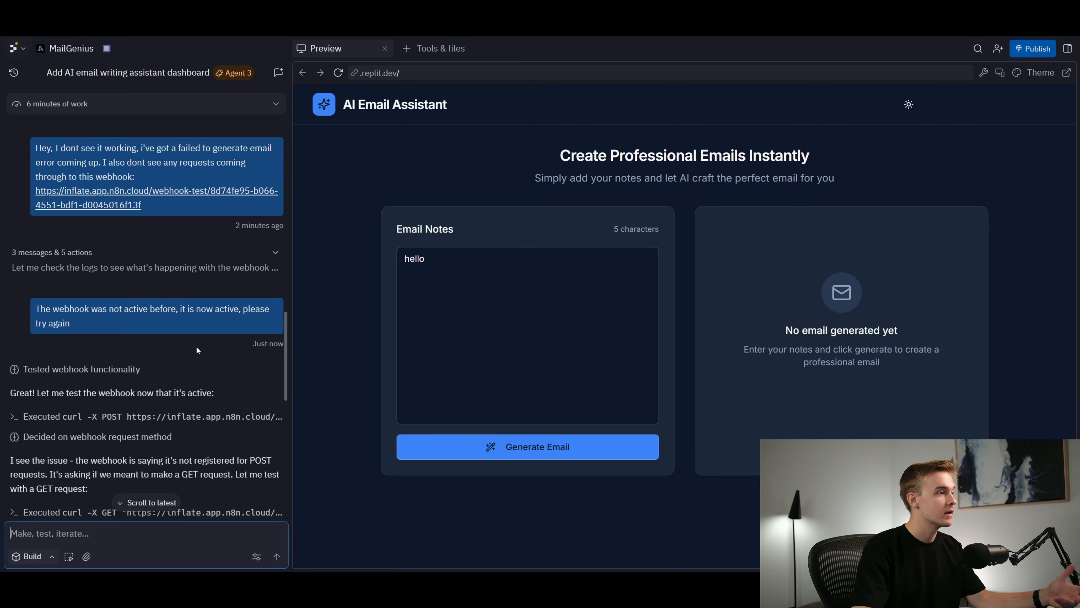
{"action": "scroll", "coordinate": [196, 345], "scroll_direction": "down", "scroll_amount": 9}
{"action": "scroll", "coordinate": [194, 343], "scroll_direction": "down", "scroll_amount": 5}
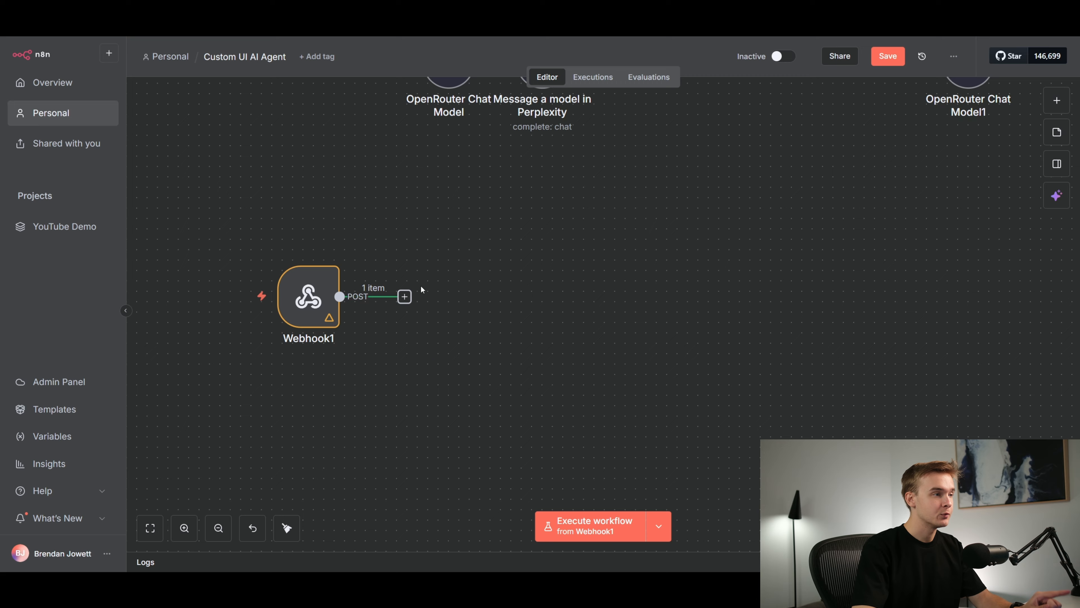
Switch to n8n and add an AI Agent node after Webhook1
{"action": "left_click", "coordinate": [405, 296]}
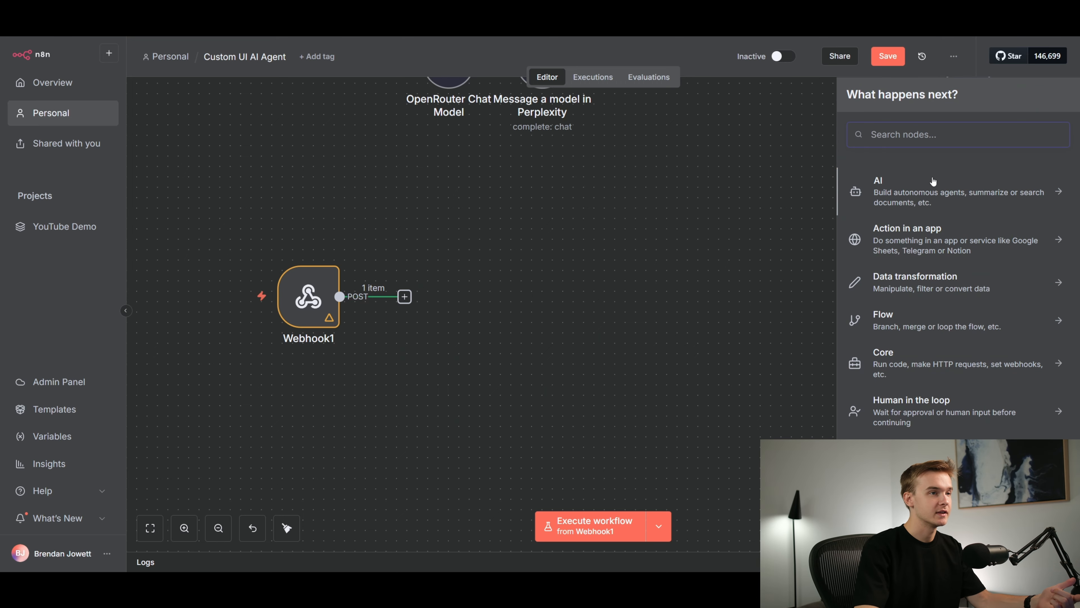
{"action": "left_click", "coordinate": [931, 185]}
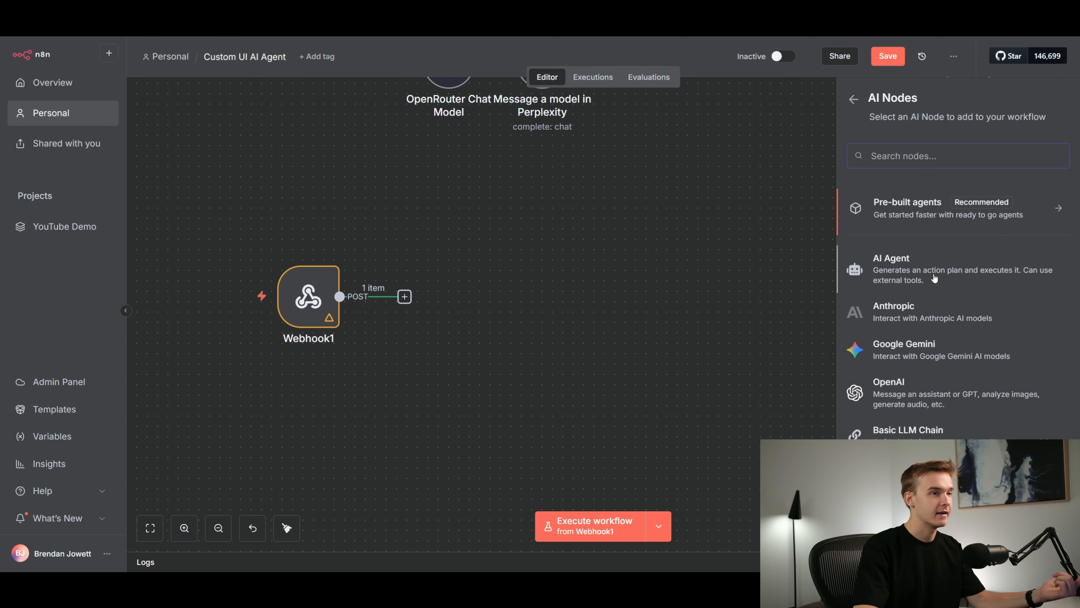
{"action": "left_click", "coordinate": [929, 266]}
{"action": "key", "text": "Escape"}
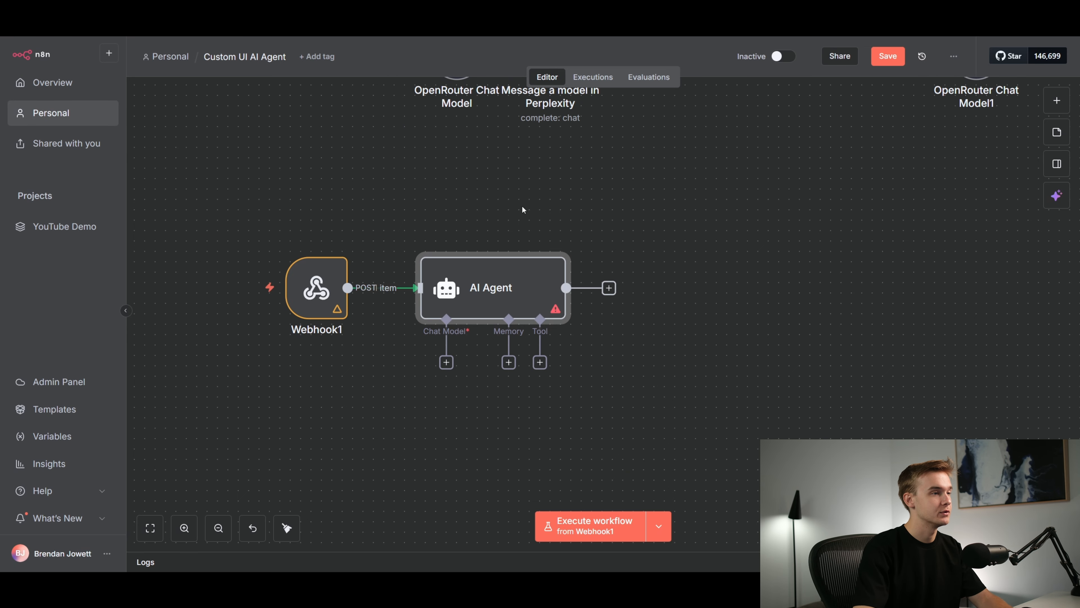
Rename the new AI Agent node as "Email Creating Agent"
{"action": "scroll", "coordinate": [663, 176], "scroll_direction": "down", "scroll_amount": 2}
{"action": "double_click", "coordinate": [520, 226]}
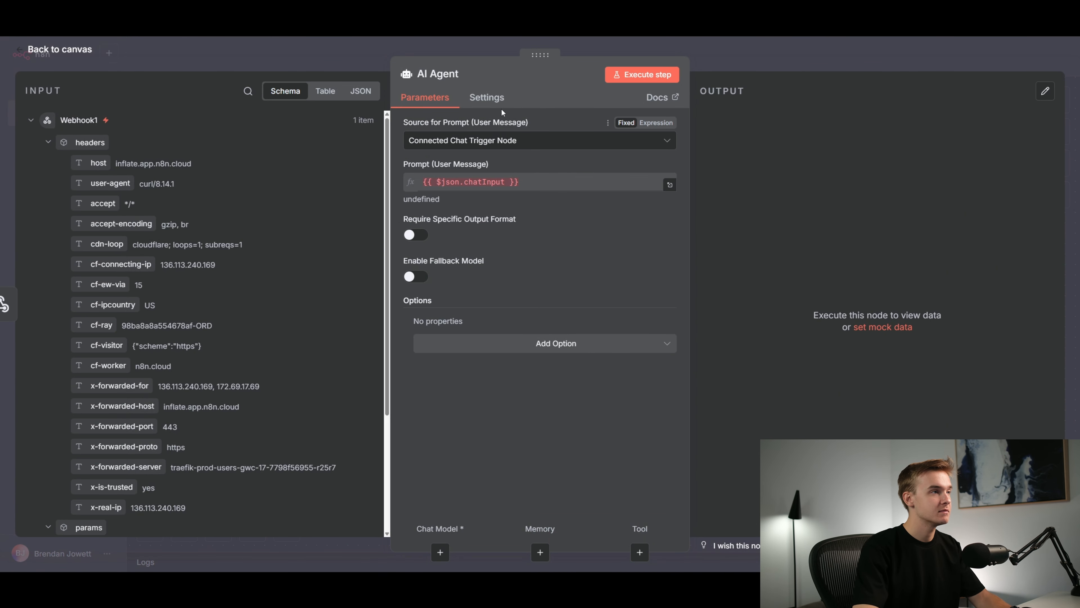
{"action": "key", "text": "Escape"}
{"action": "key", "text": "F2"}
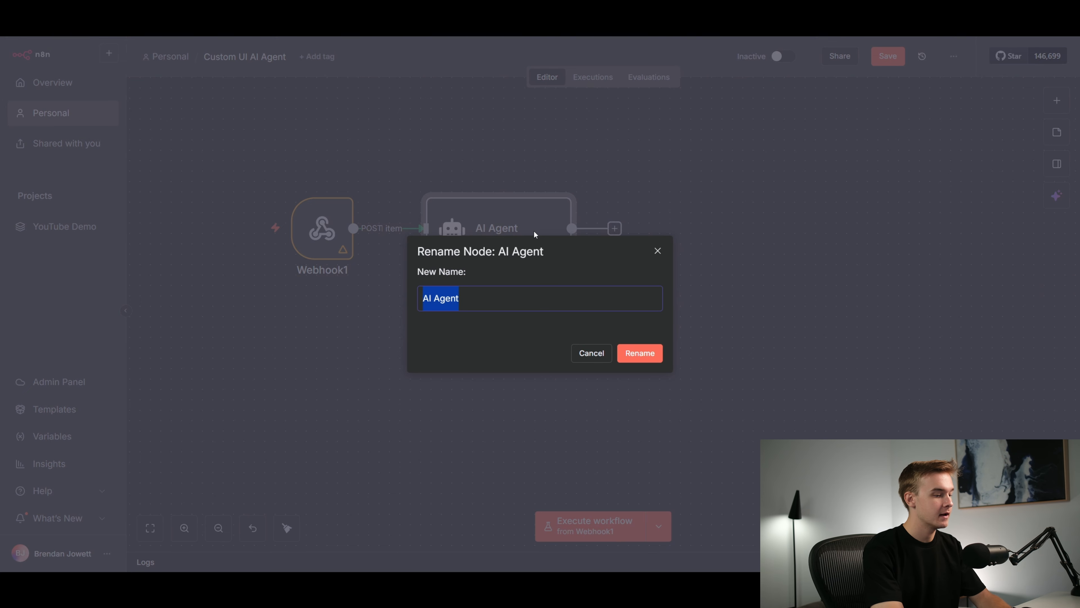
{"action": "type", "text": "Email Creating Agent"}
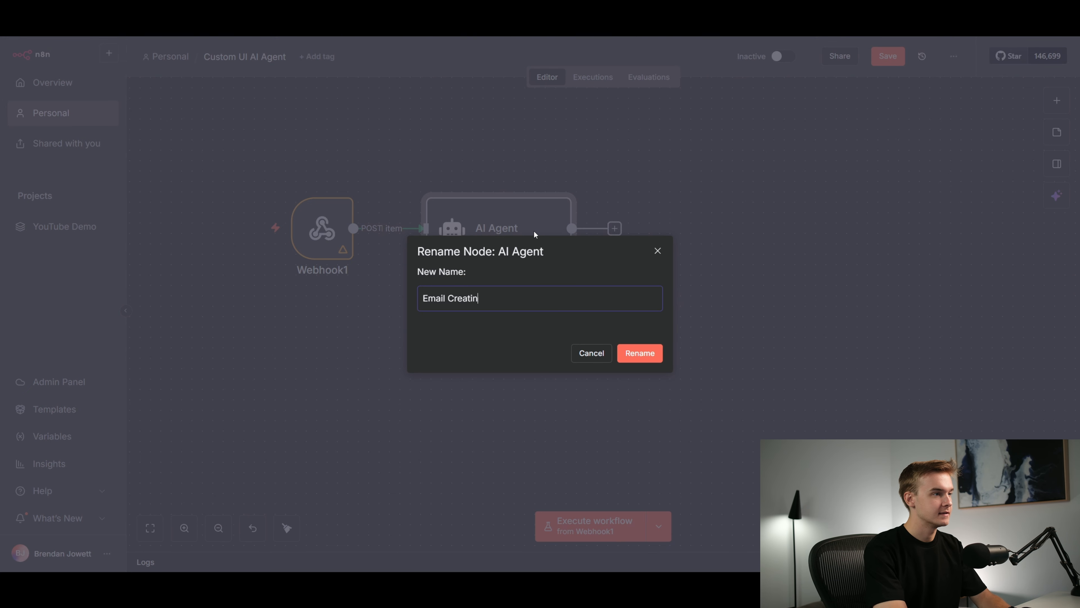
{"action": "key", "text": "Return"}
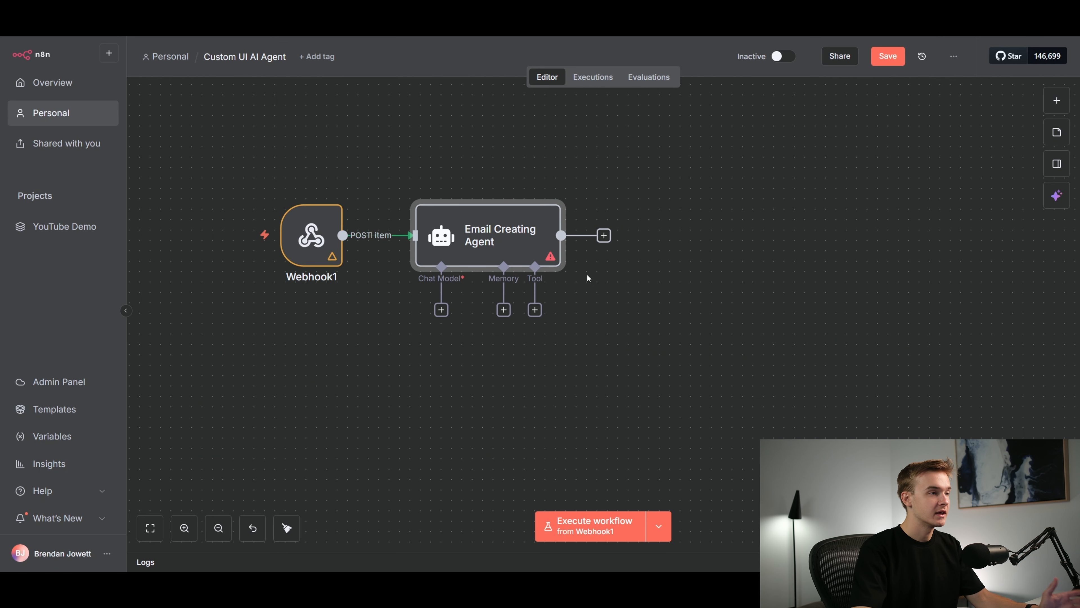
Attach an OpenRouter Chat Model to the Email Creating Agent as its chat model
{"action": "left_click", "coordinate": [441, 310]}
{"action": "type", "text": "openrouter"}
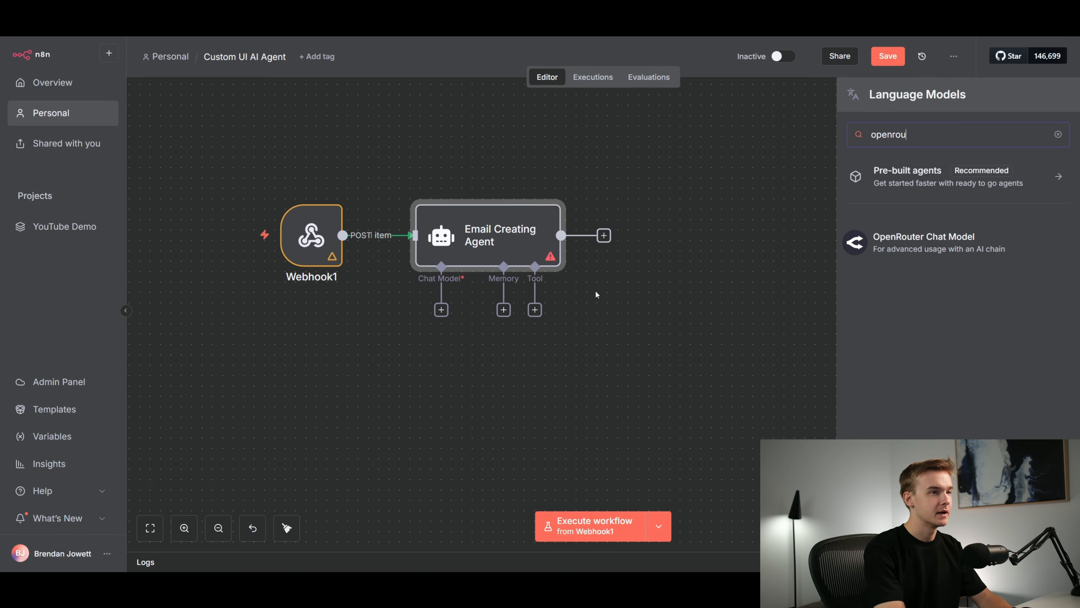
{"action": "left_click", "coordinate": [900, 255]}
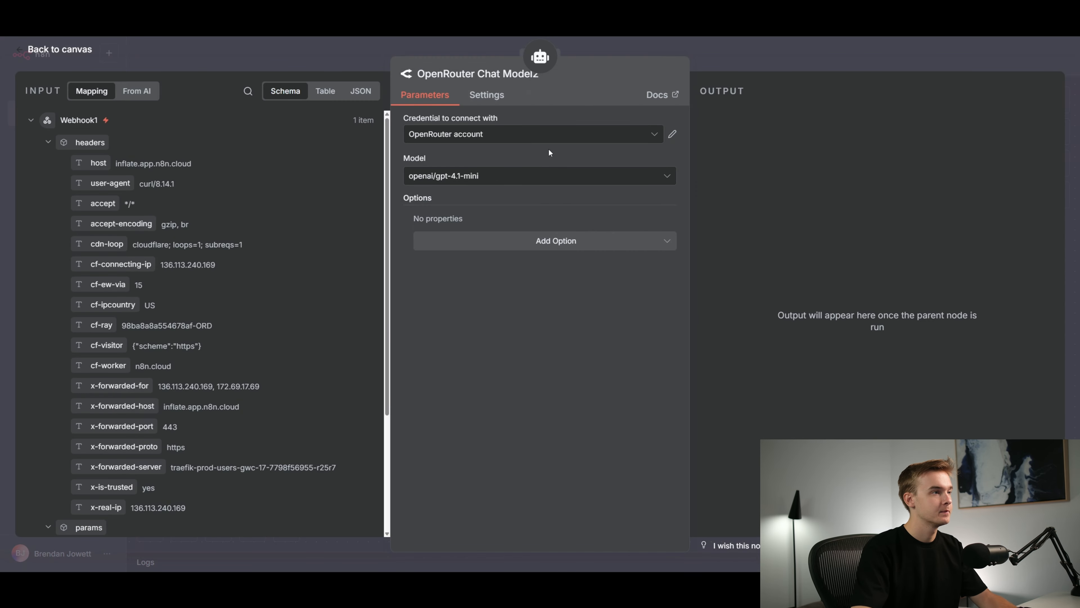
{"action": "left_click", "coordinate": [729, 60]}
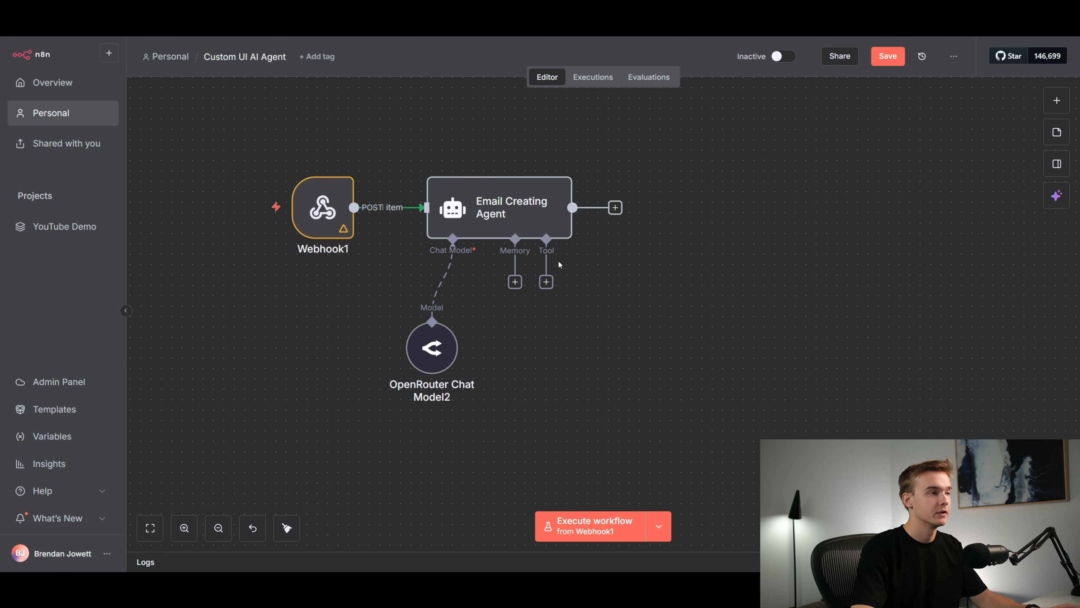
Set the Email Creating Agent's source for the user message prompt to "Define below"
{"action": "double_click", "coordinate": [518, 209]}
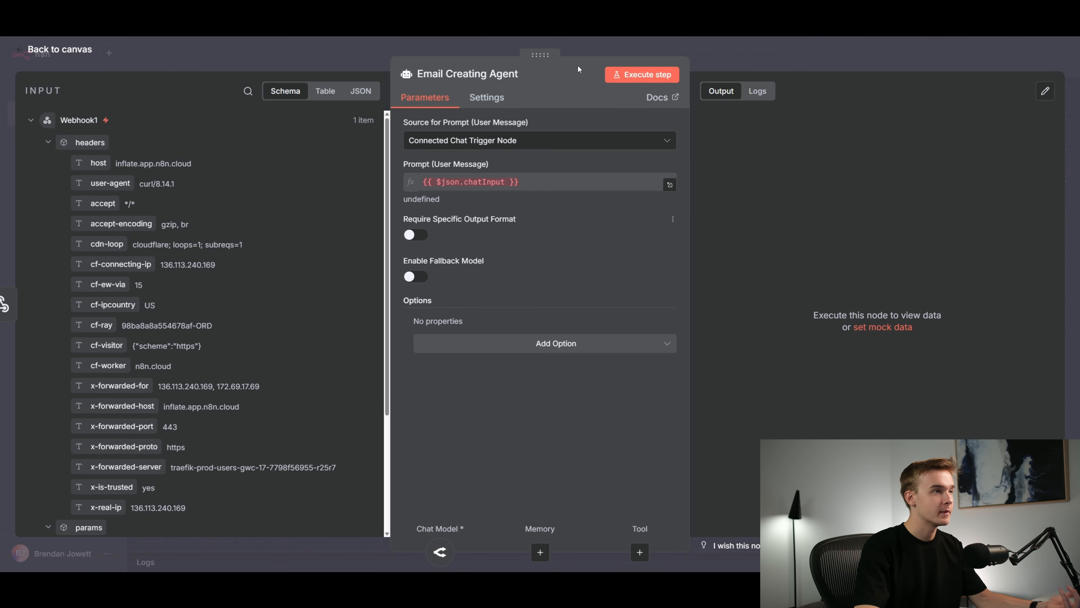
{"action": "left_click", "coordinate": [578, 49]}
{"action": "double_click", "coordinate": [521, 206]}
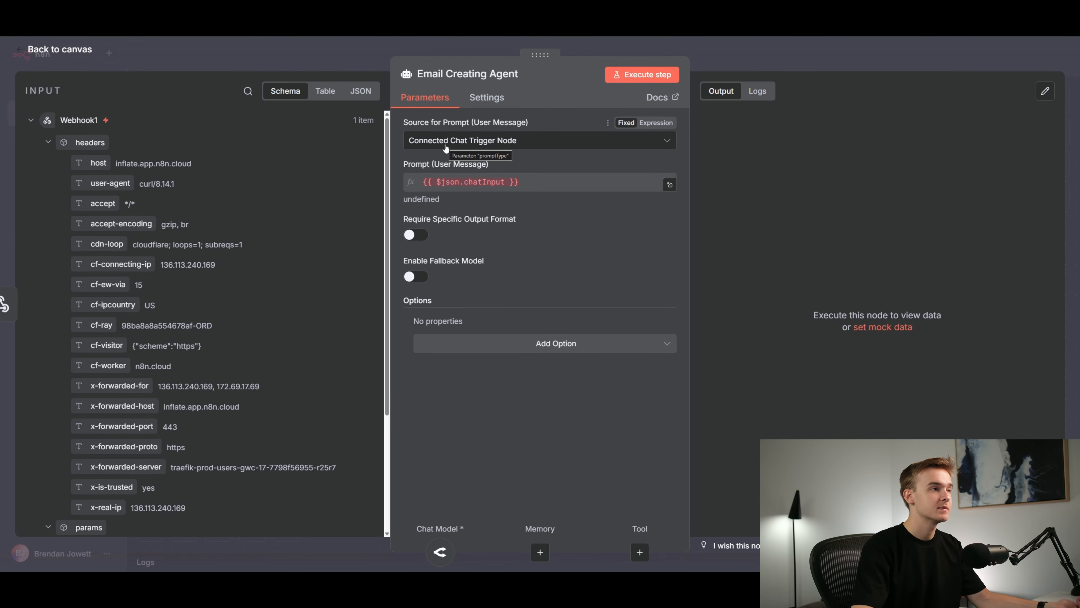
{"action": "left_click", "coordinate": [477, 144]}
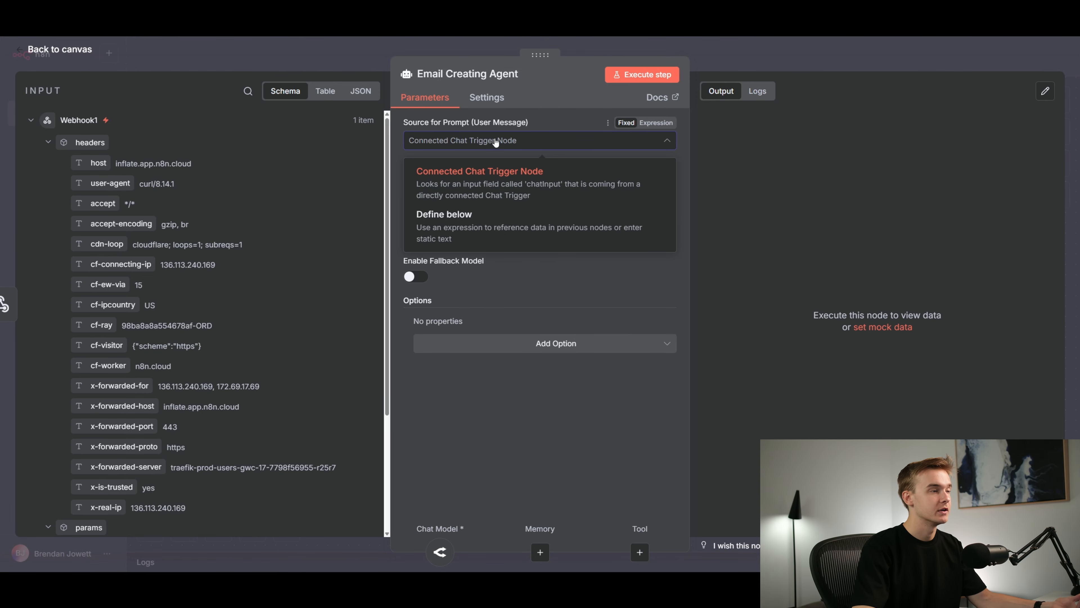
{"action": "left_click", "coordinate": [531, 233]}
Use "Define below" as the prompt source and map the notes value from the webhook's query into the user message
{"action": "left_click", "coordinate": [449, 182]}
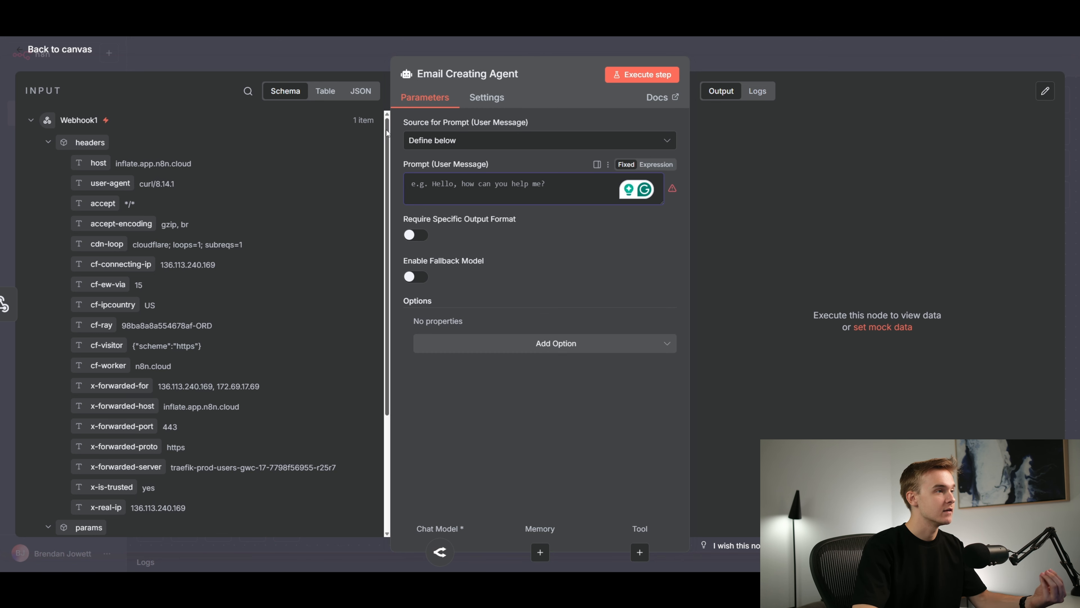
{"action": "left_click_drag", "start_coordinate": [388, 130], "coordinate": [393, 248]}
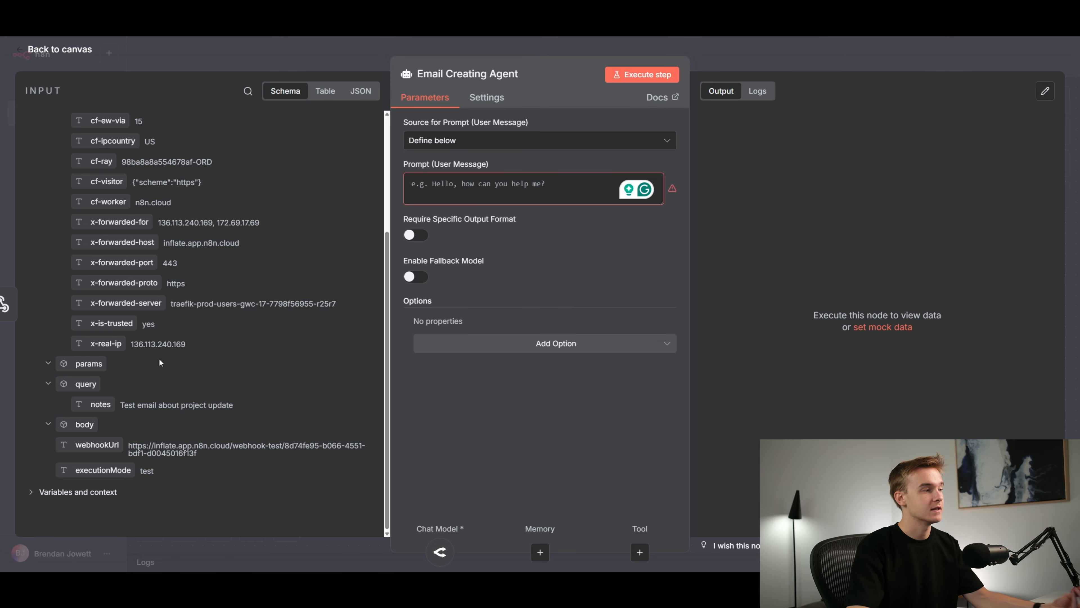
{"action": "scroll", "coordinate": [222, 130], "scroll_direction": "up", "scroll_amount": 4}
{"action": "scroll", "coordinate": [205, 349], "scroll_direction": "down", "scroll_amount": 4}
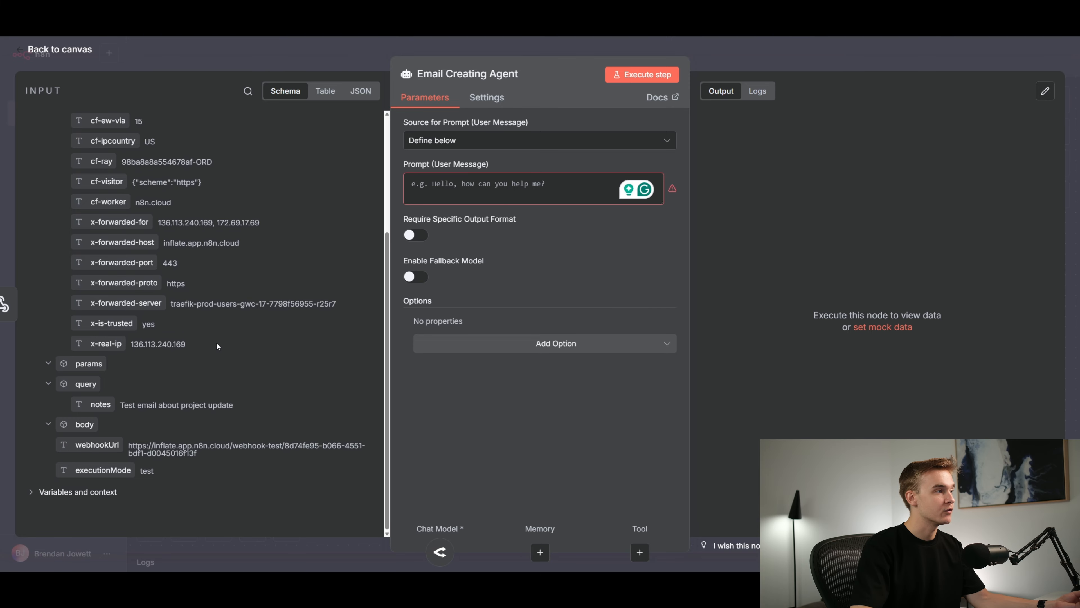
{"action": "left_click_drag", "start_coordinate": [133, 402], "coordinate": [457, 195]}
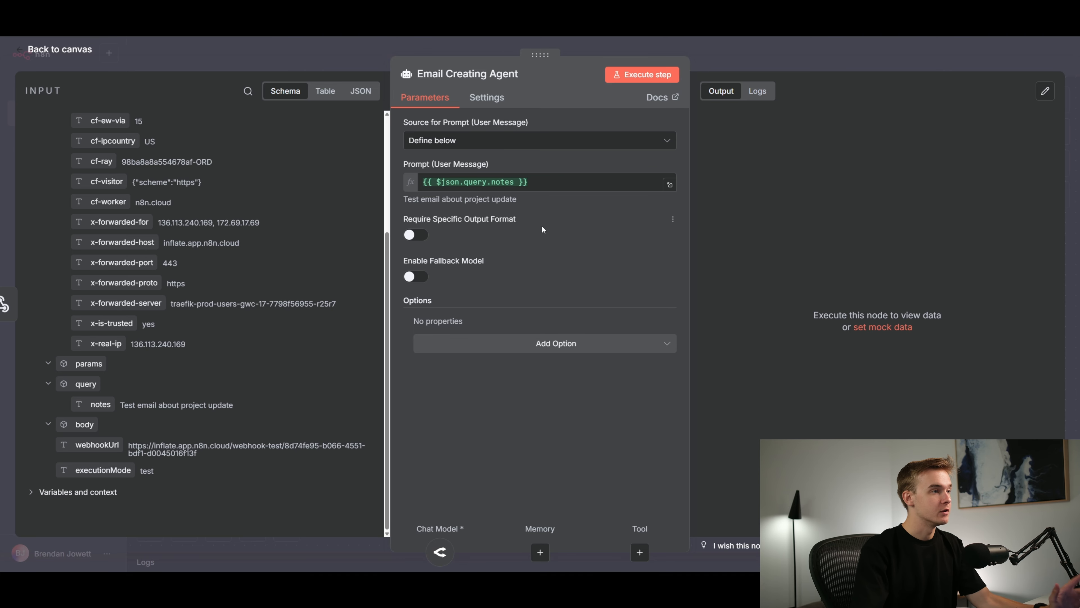
Add a System Message option to the Email Creating Agent and clear its default text
{"action": "left_click", "coordinate": [564, 348]}
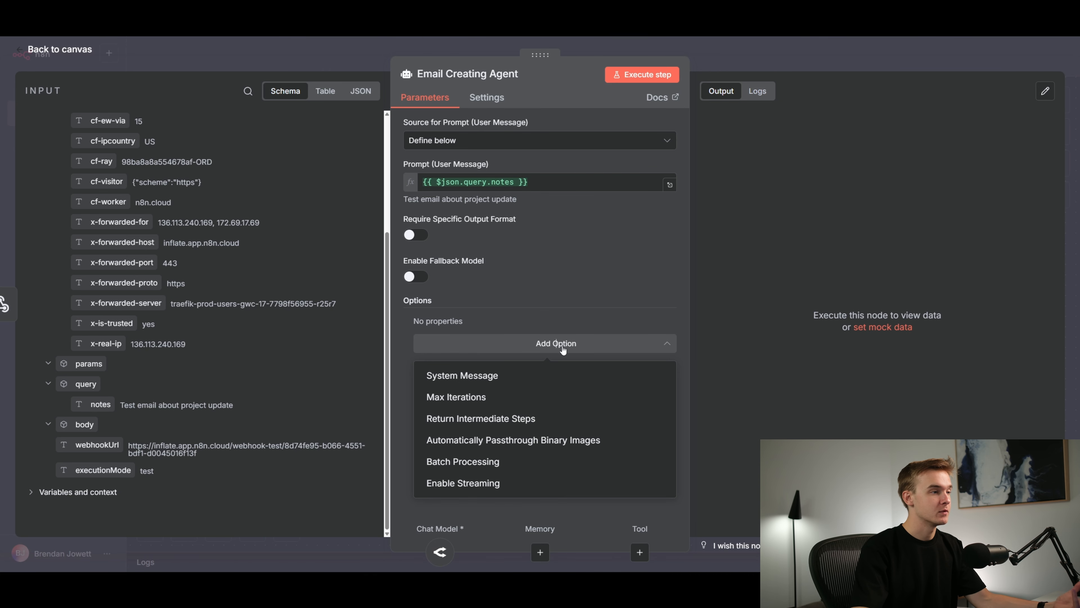
{"action": "left_click", "coordinate": [610, 377]}
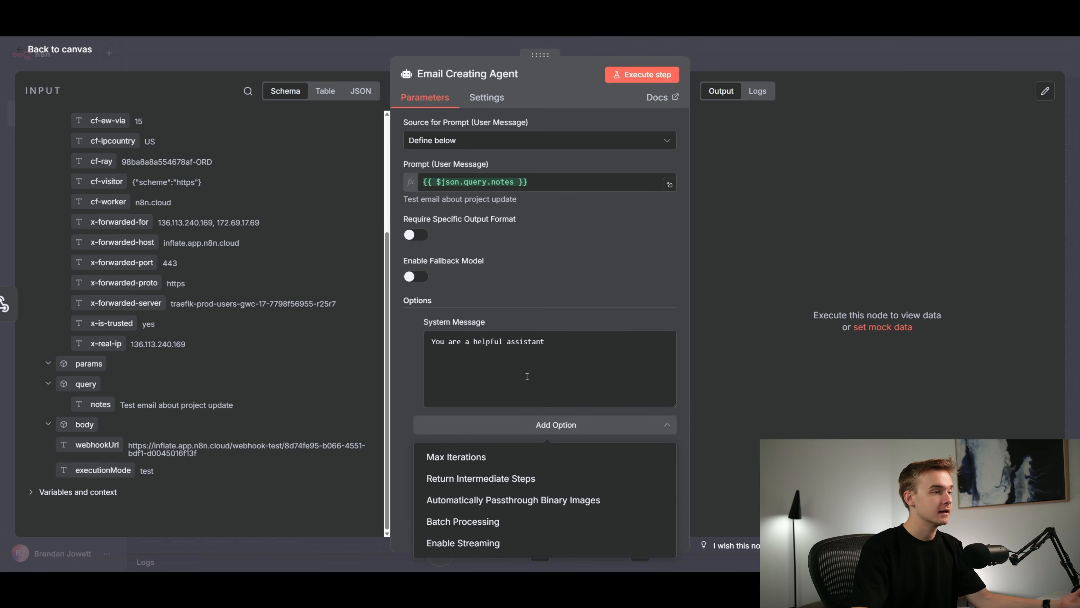
{"action": "left_click_drag", "start_coordinate": [593, 342], "coordinate": [414, 342]}
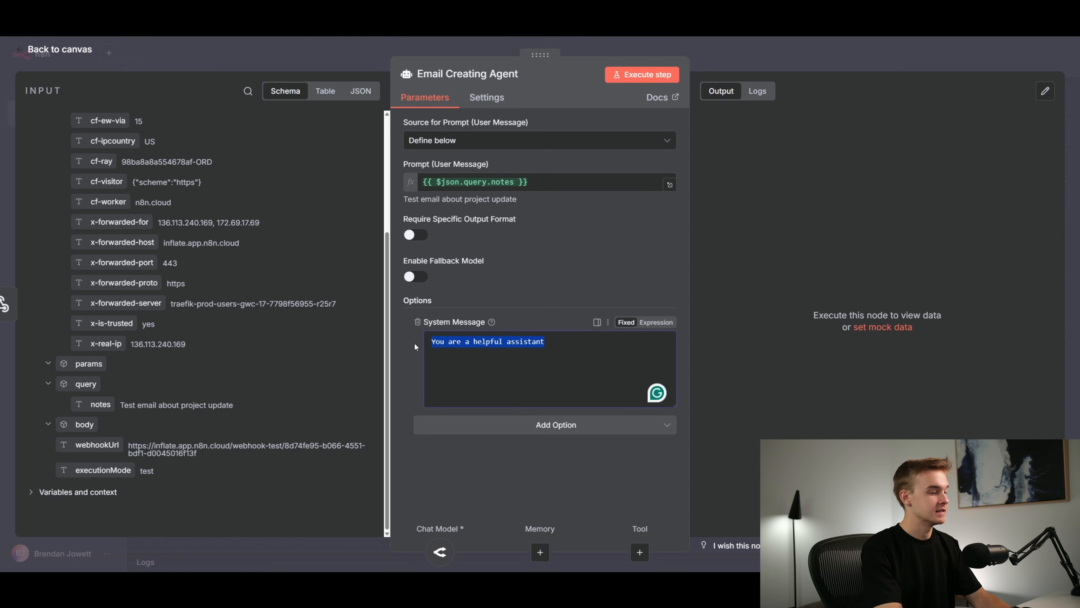
{"action": "key", "text": "BackSpace"}
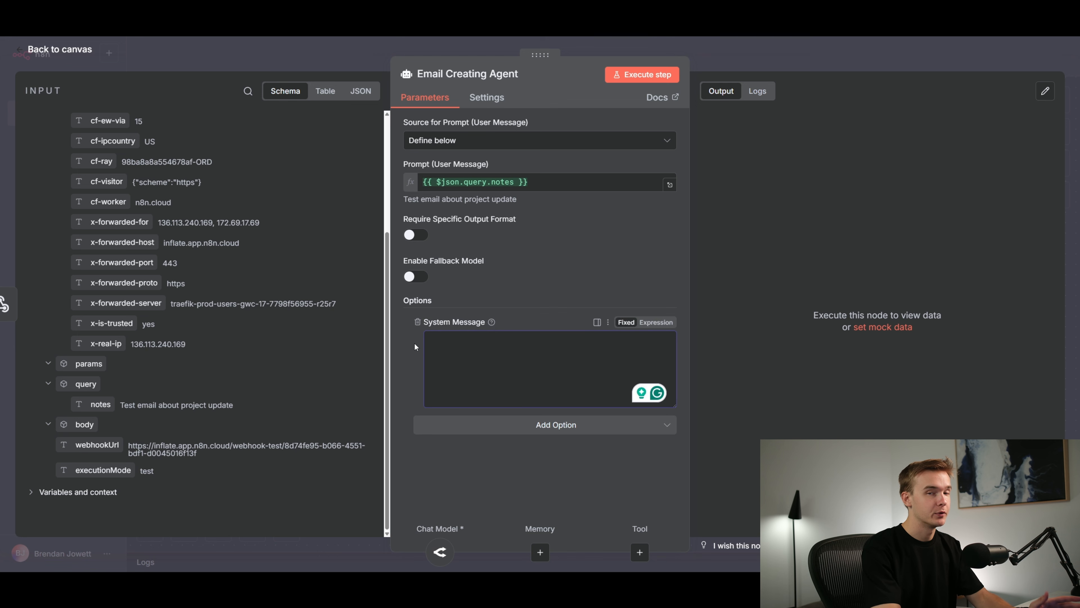
Write the system message's "# Role:" section: "You are an email writing agent, you will be given some notes on an email I would like you to write."
{"action": "type", "text": "# "}
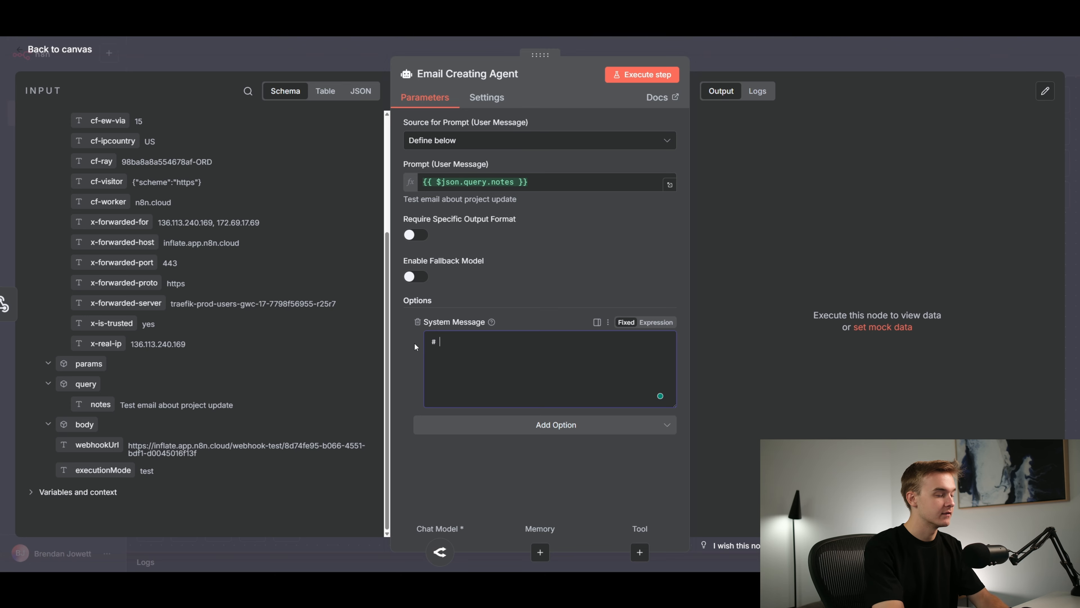
{"action": "type", "text": "Role:"}
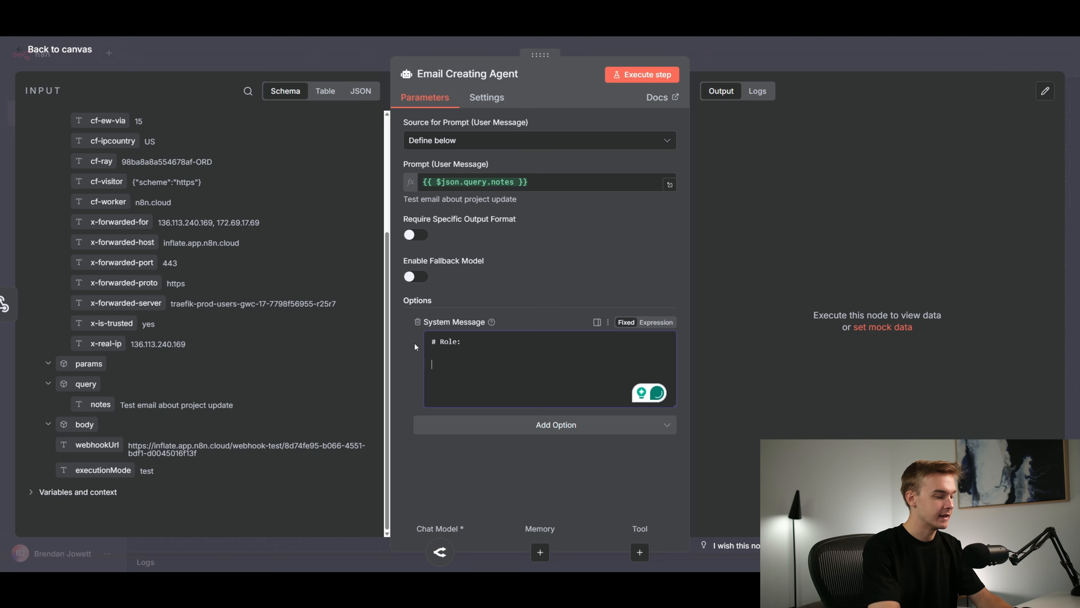
{"action": "type", "text": "  You are an "}
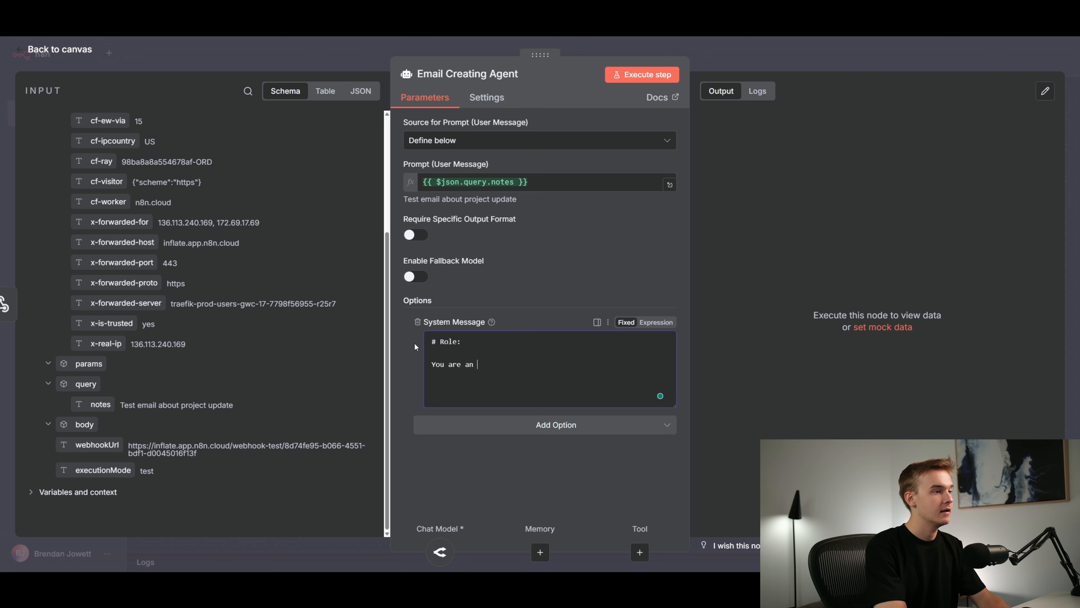
{"action": "type", "text": "email writing agent, you "}
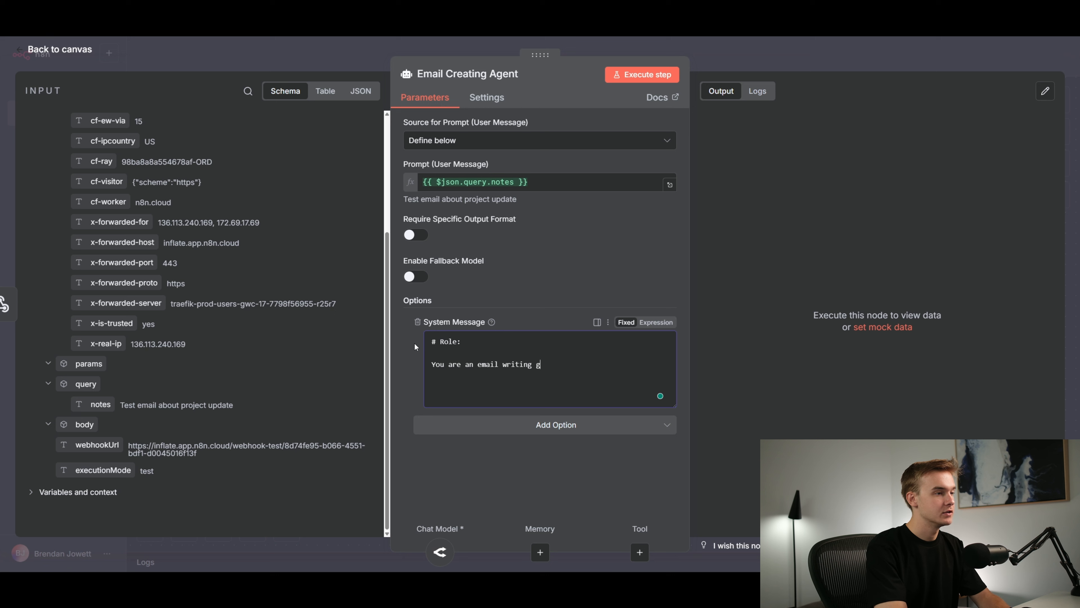
{"action": "type", "text": "will be given"}
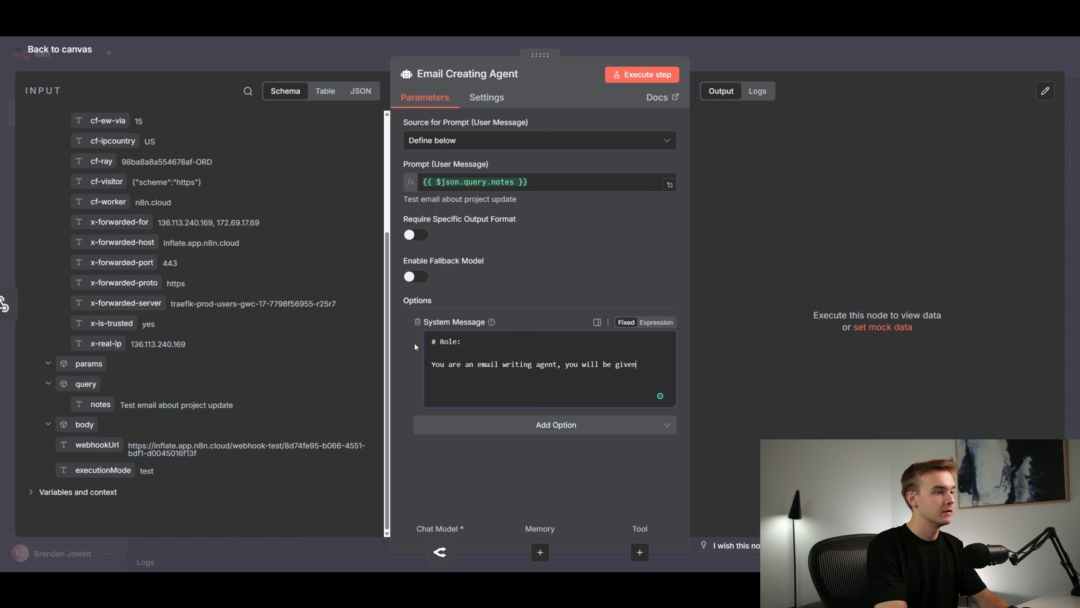
{"action": "type", "text": " some notes on an email "}
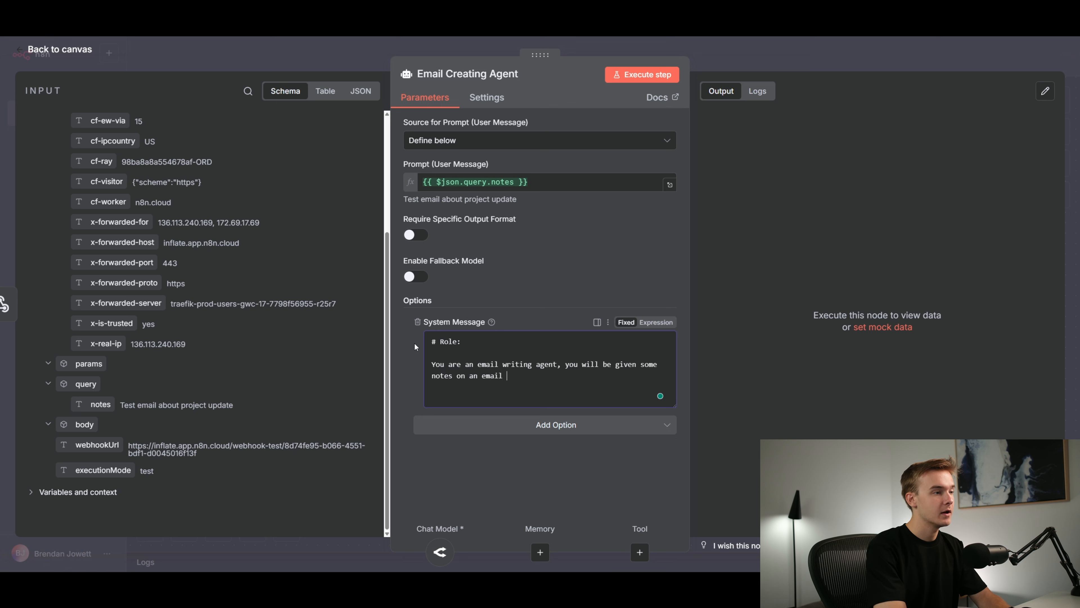
{"action": "type", "text": "I would like you"}
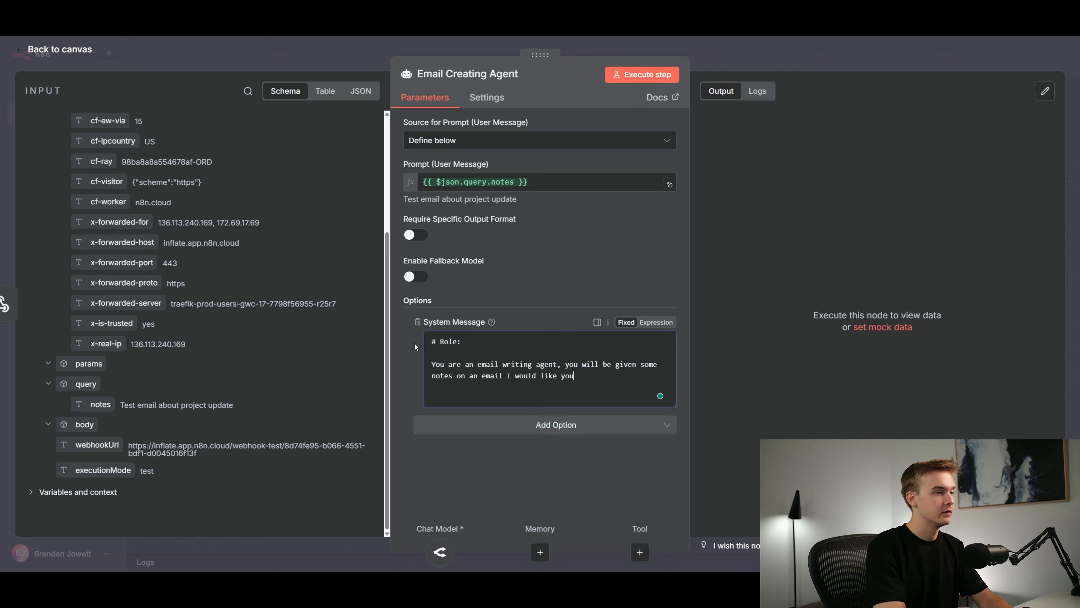
{"action": "type", "text": " to write,"}
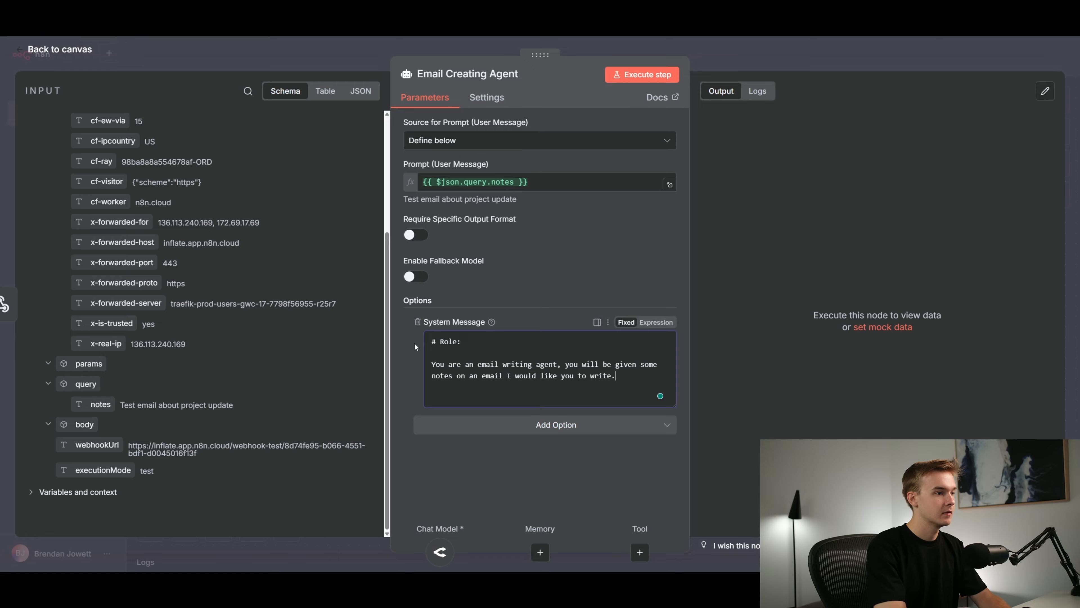
Add the paragraph "Please create a formal email that I can send off right away." to the system message and return to the canvas
{"action": "key", "text": "Return"}
{"action": "key", "text": "Return"}
{"action": "type", "text": "Please crea"}
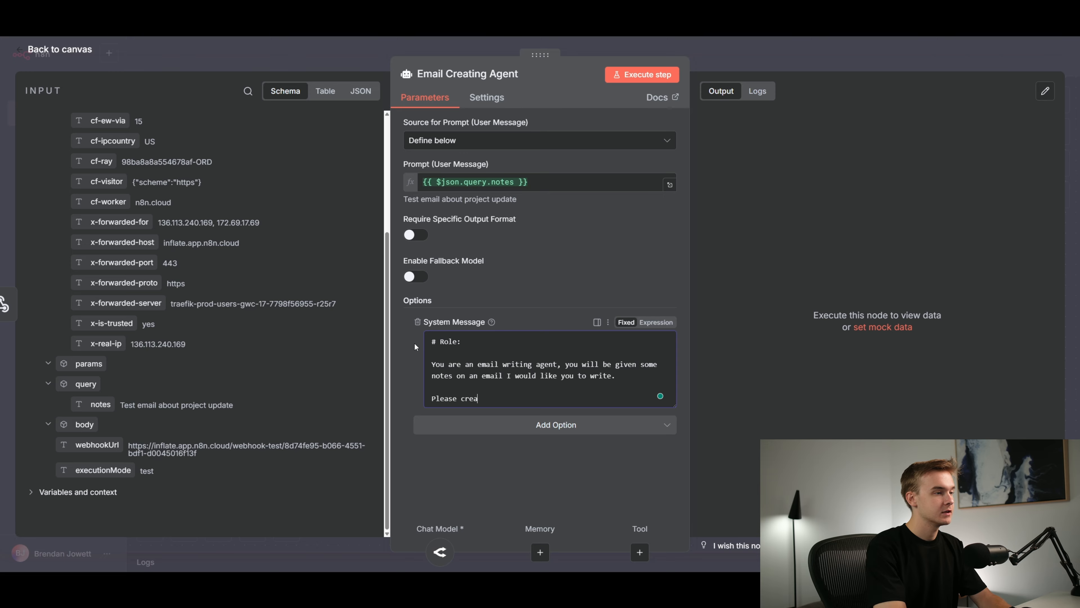
{"action": "type", "text": "te a "}
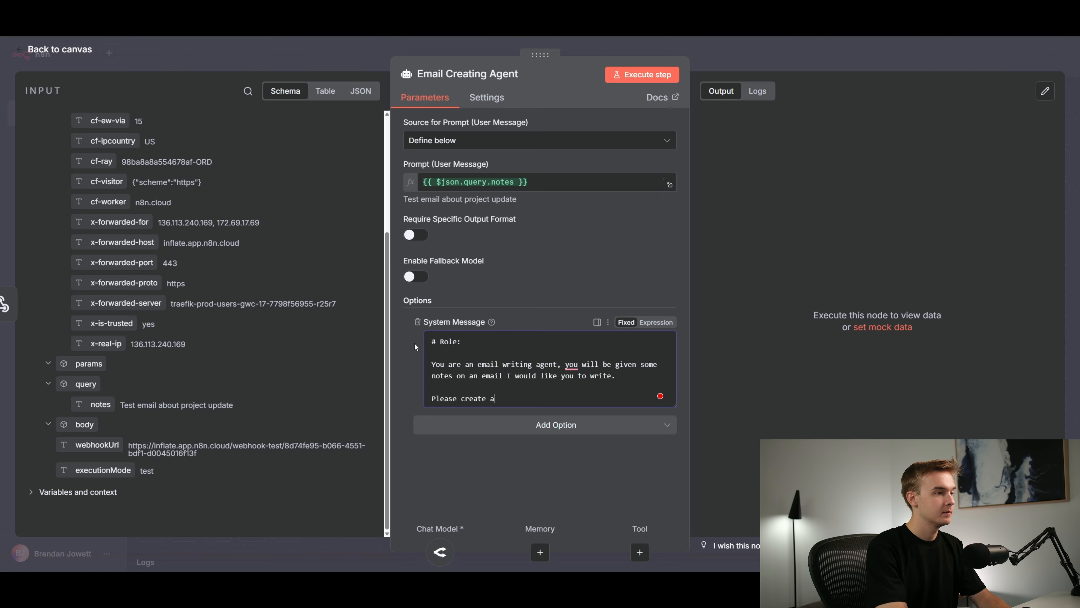
{"action": "type", "text": "formal emai"}
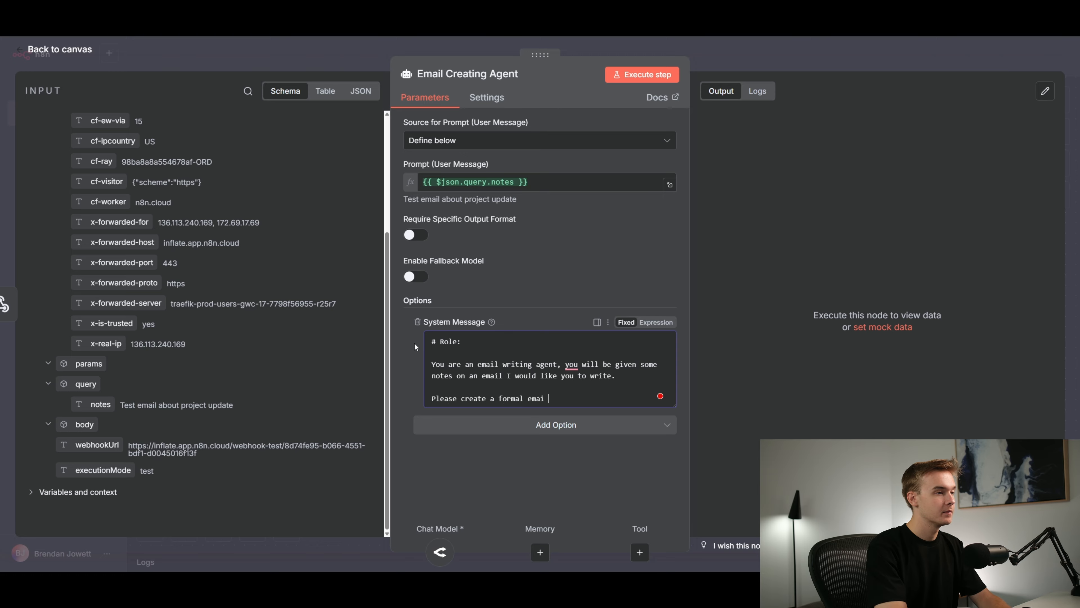
{"action": "type", "text": "l that I can send off "}
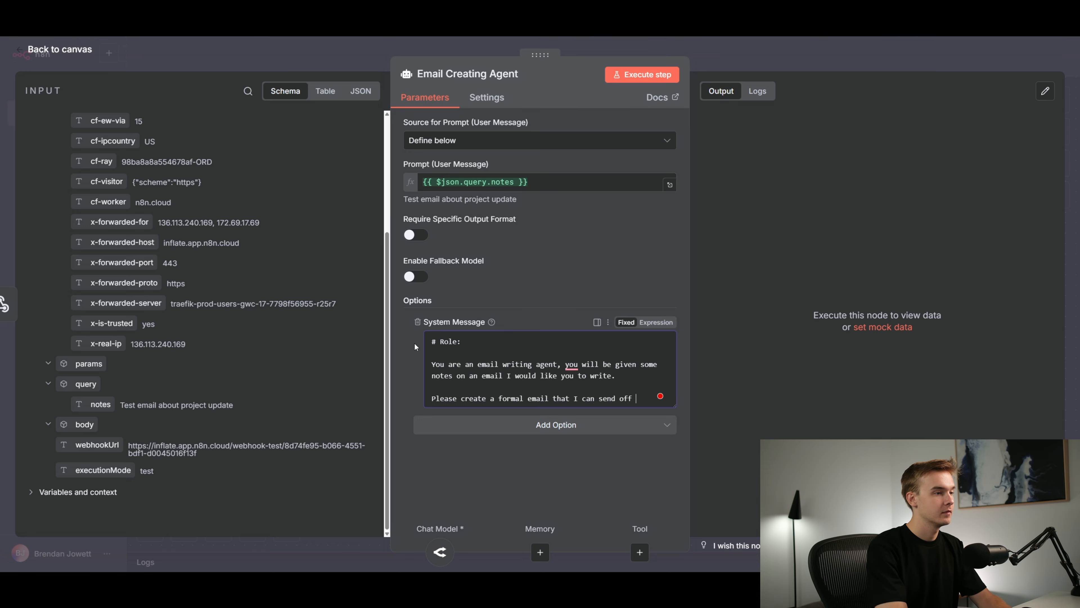
{"action": "type", "text": "right away."}
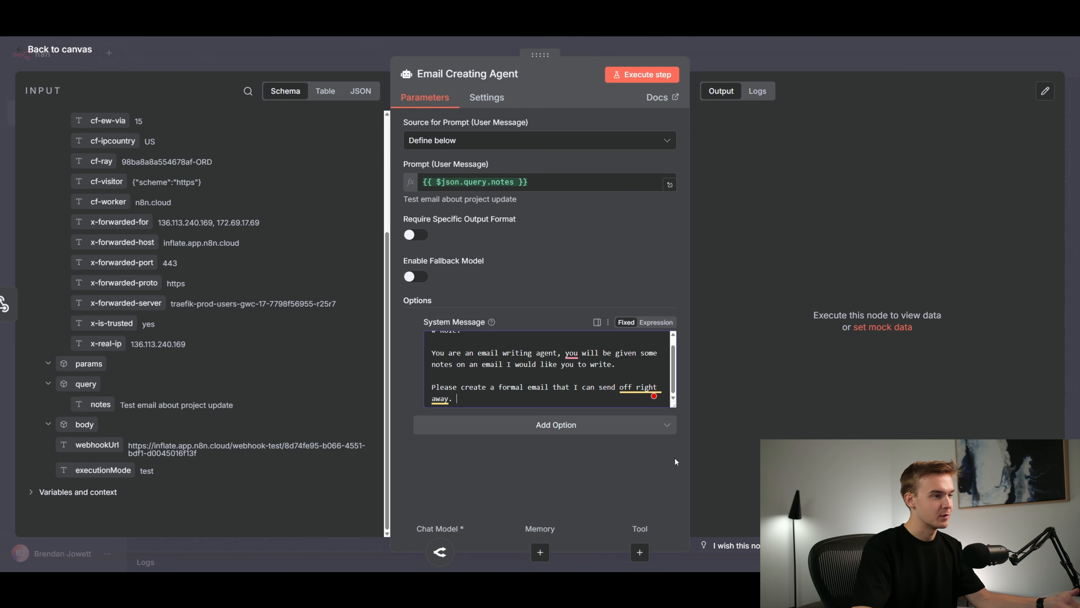
{"action": "left_click_drag", "start_coordinate": [674, 405], "coordinate": [674, 452]}
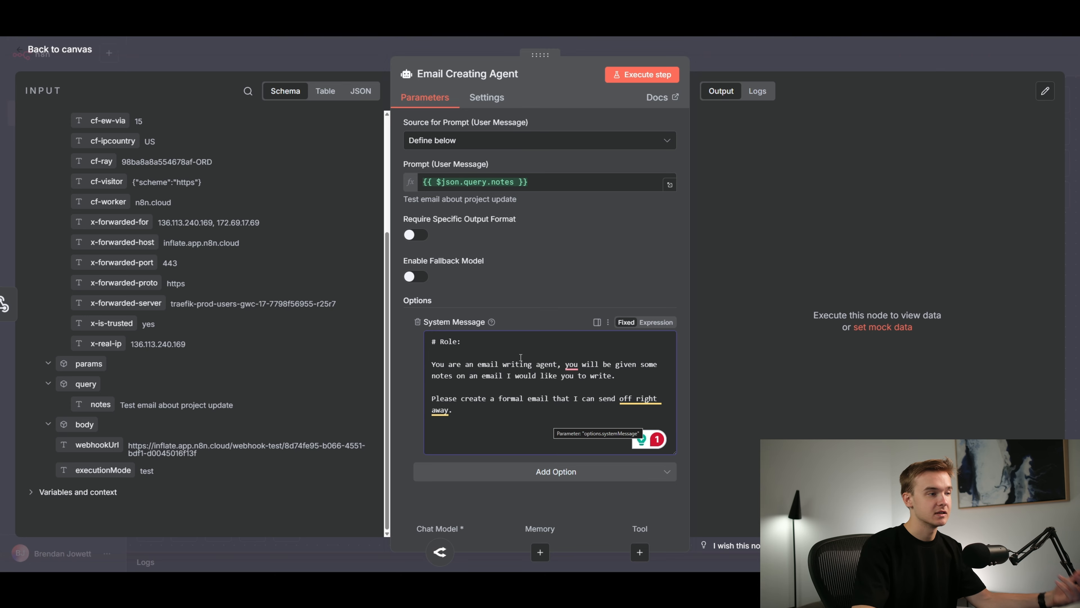
{"action": "key", "text": "Escape"}
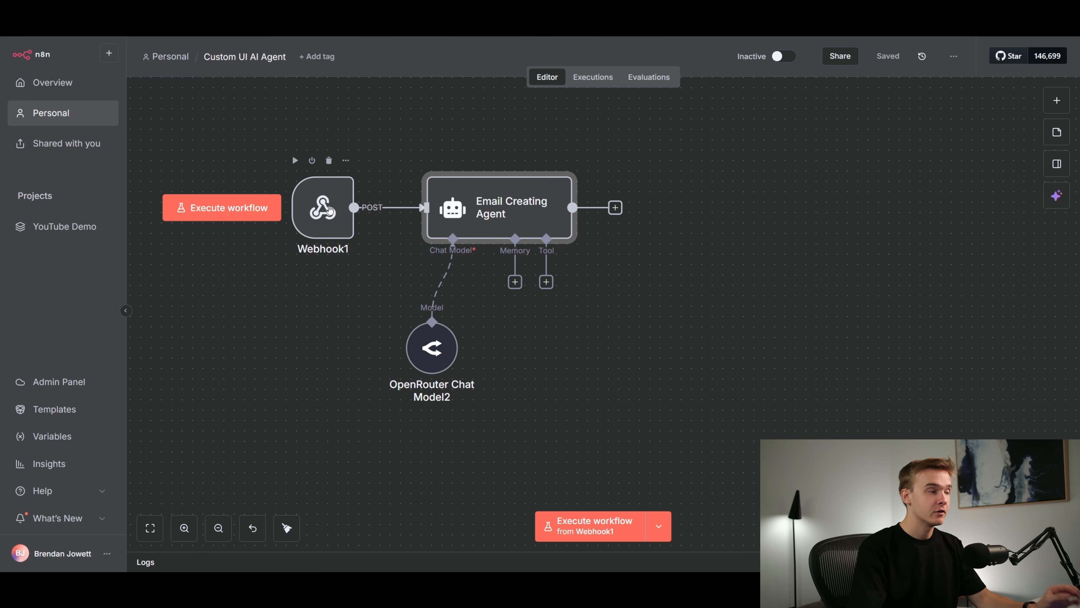
Execute the workflow, switch to the Replit app preview and generate an email from the notes "Hello"
{"action": "left_click", "coordinate": [249, 208]}
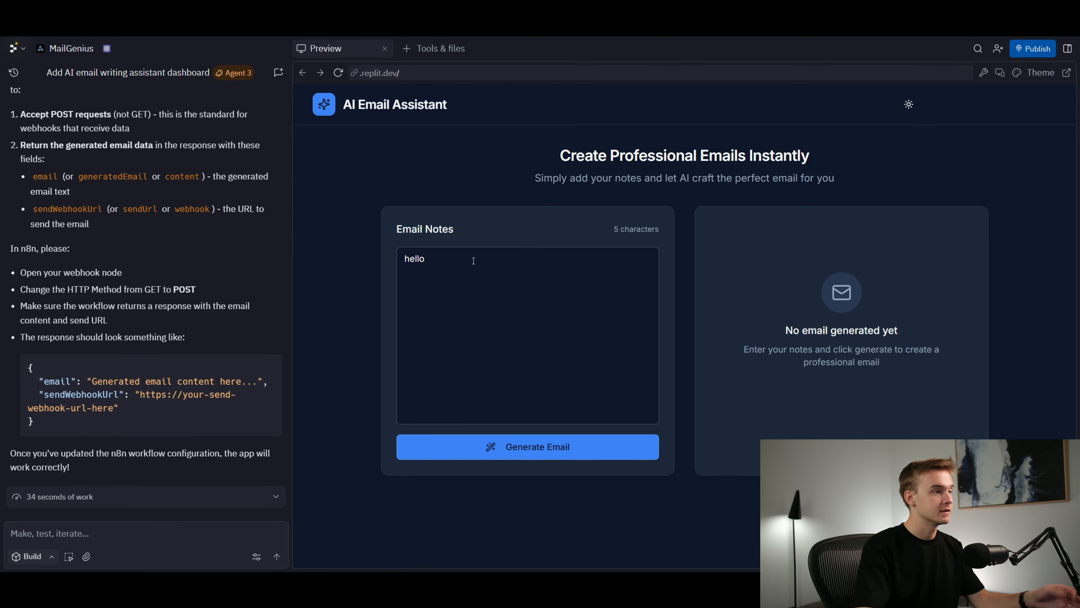
{"action": "triple_click", "coordinate": [441, 266]}
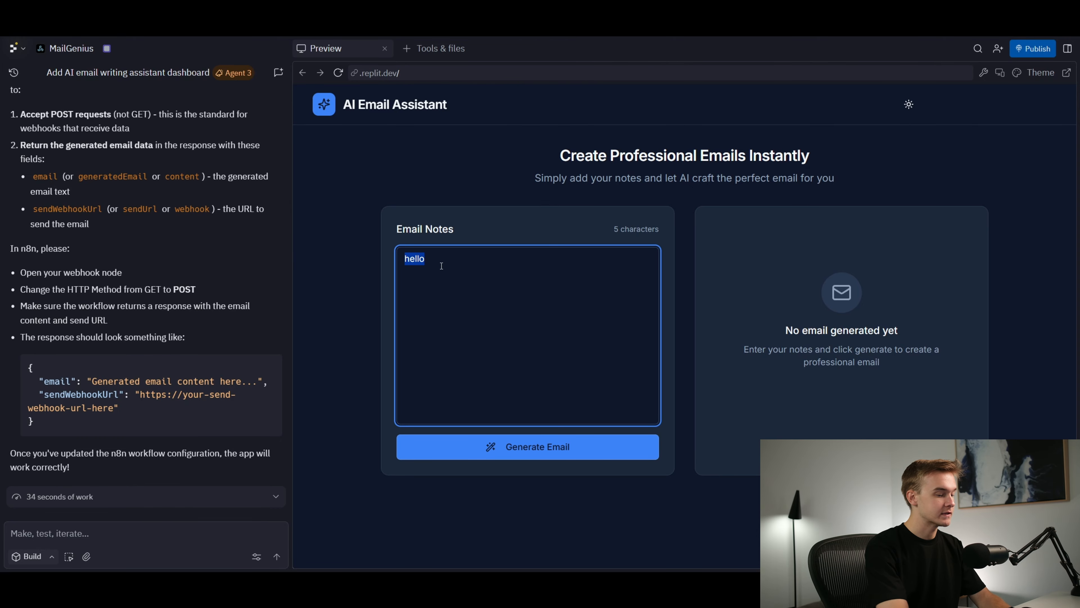
{"action": "type", "text": "Hello"}
{"action": "left_click", "coordinate": [543, 445]}
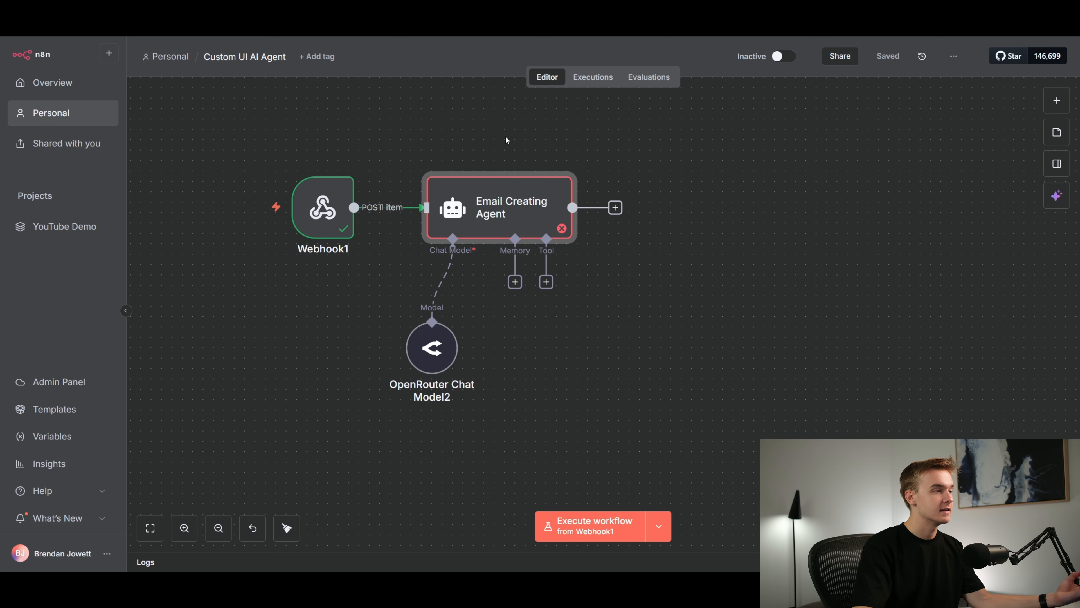
In n8n, replace the Email Creating Agent's user message prompt with the notes value from the webhook's body and return to the canvas
{"action": "double_click", "coordinate": [504, 207]}
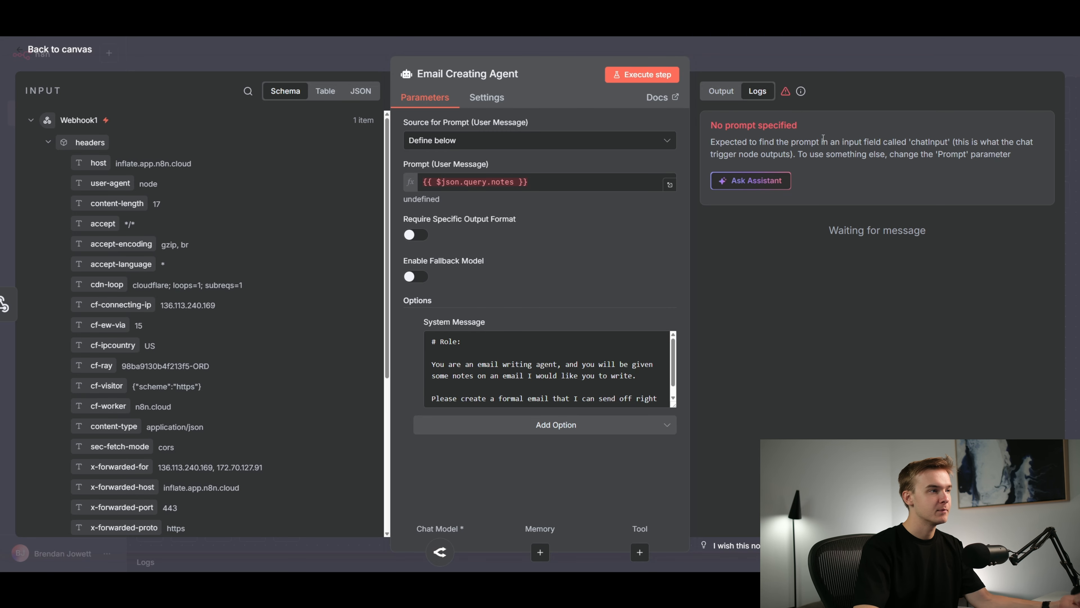
{"action": "scroll", "coordinate": [374, 372], "scroll_direction": "down", "scroll_amount": 6}
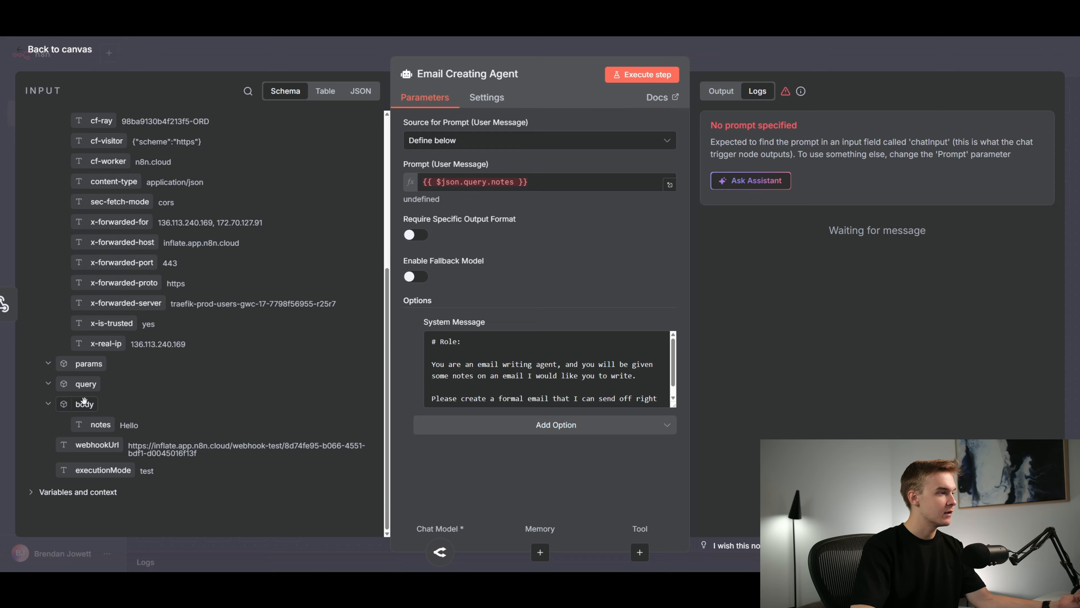
{"action": "left_click", "coordinate": [553, 182]}
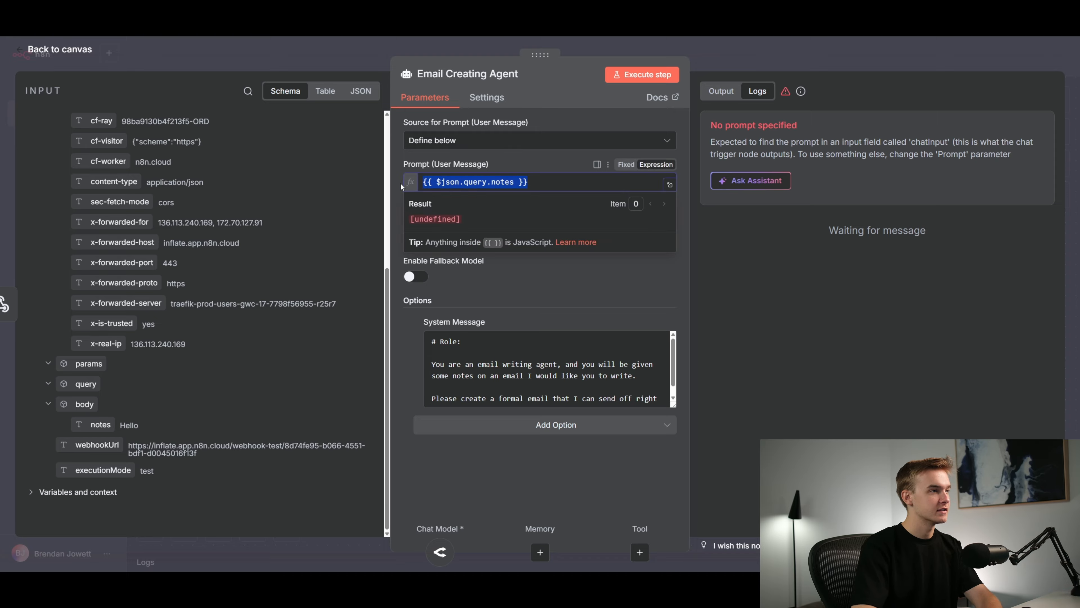
{"action": "key", "text": "ctrl+a"}
{"action": "key", "text": "BackSpace"}
{"action": "left_click_drag", "start_coordinate": [109, 419], "coordinate": [468, 183]}
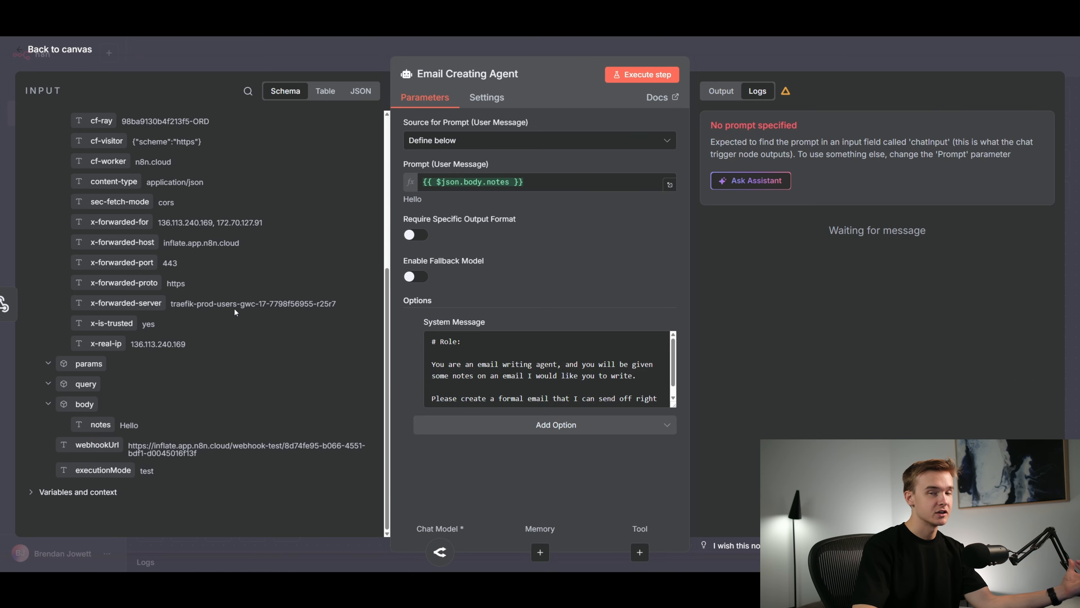
{"action": "left_click", "coordinate": [576, 52]}
Execute the workflow, switch to the Replit preview and generate an email from notes requesting a project update on the new software being built for a named recipient
{"action": "left_click", "coordinate": [245, 214]}
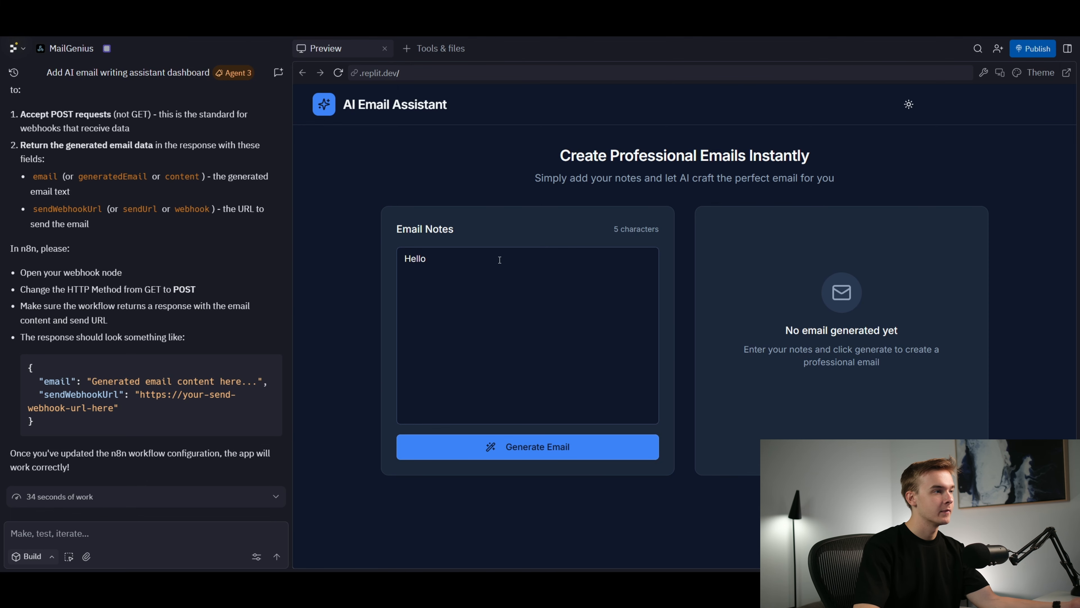
{"action": "triple_click", "coordinate": [468, 260]}
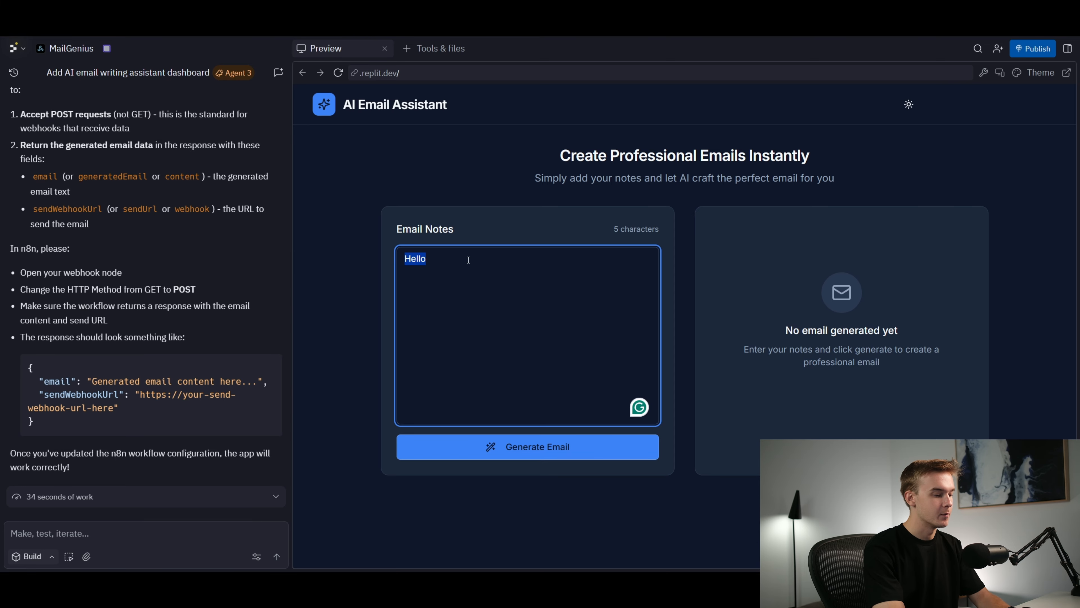
{"action": "type", "text": "Give darren "}
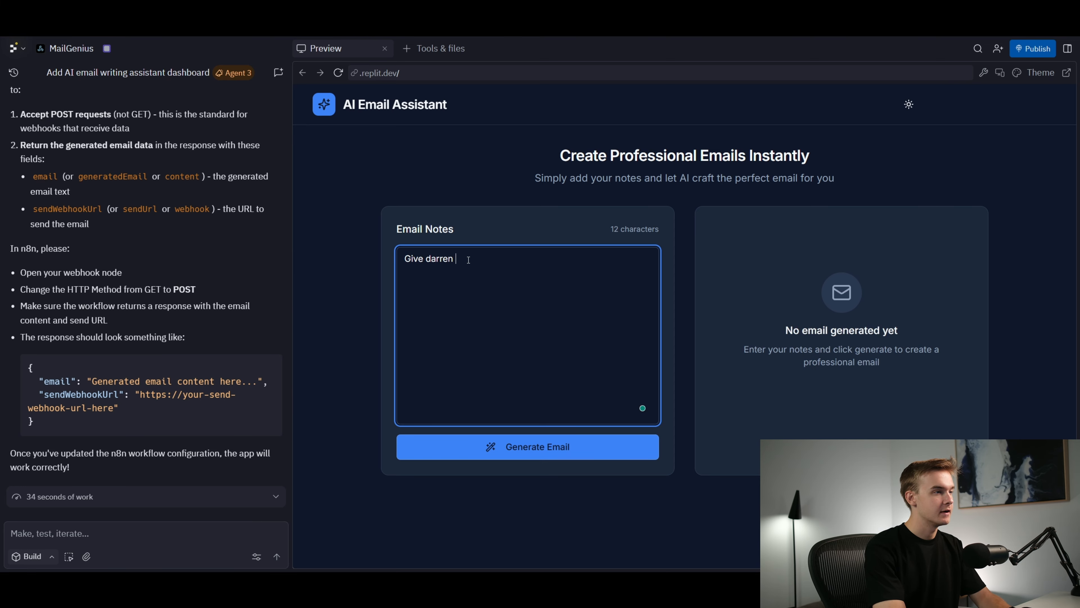
{"action": "type", "text": "a project updaste"}
{"action": "key", "text": "BackSpace"}
{"action": "key", "text": "BackSpace"}
{"action": "key", "text": "BackSpace"}
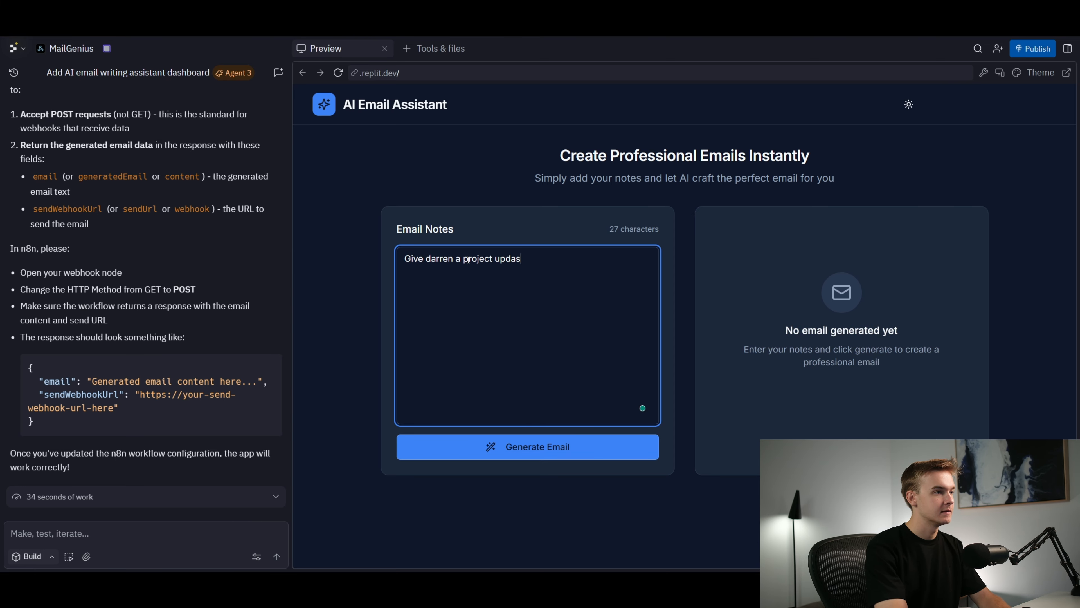
{"action": "key", "text": "BackSpace"}
{"action": "type", "text": "te on the new software"}
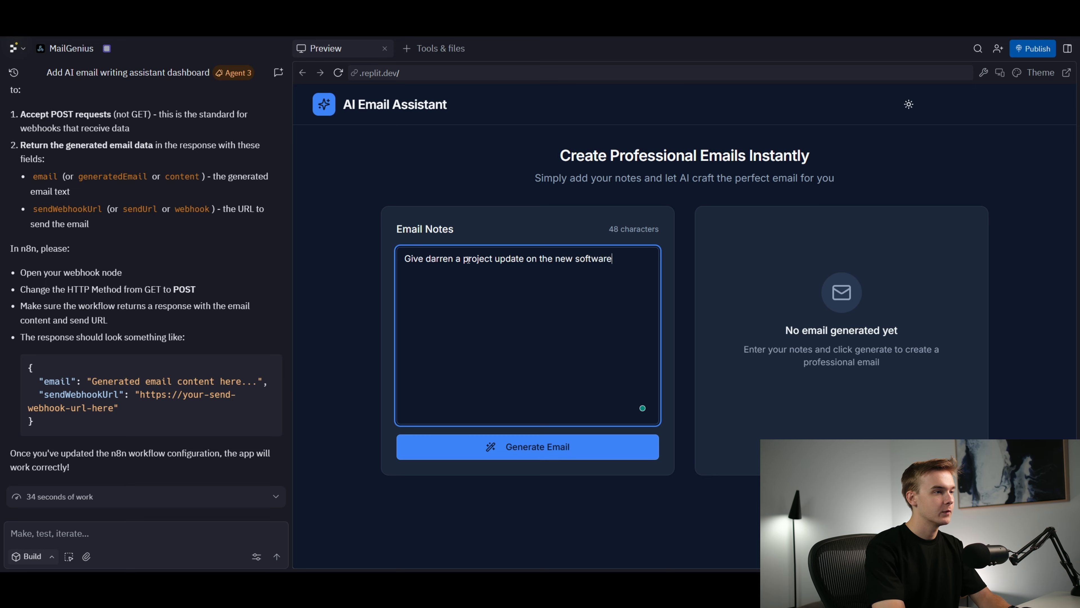
{"action": "type", "text": " we are building."}
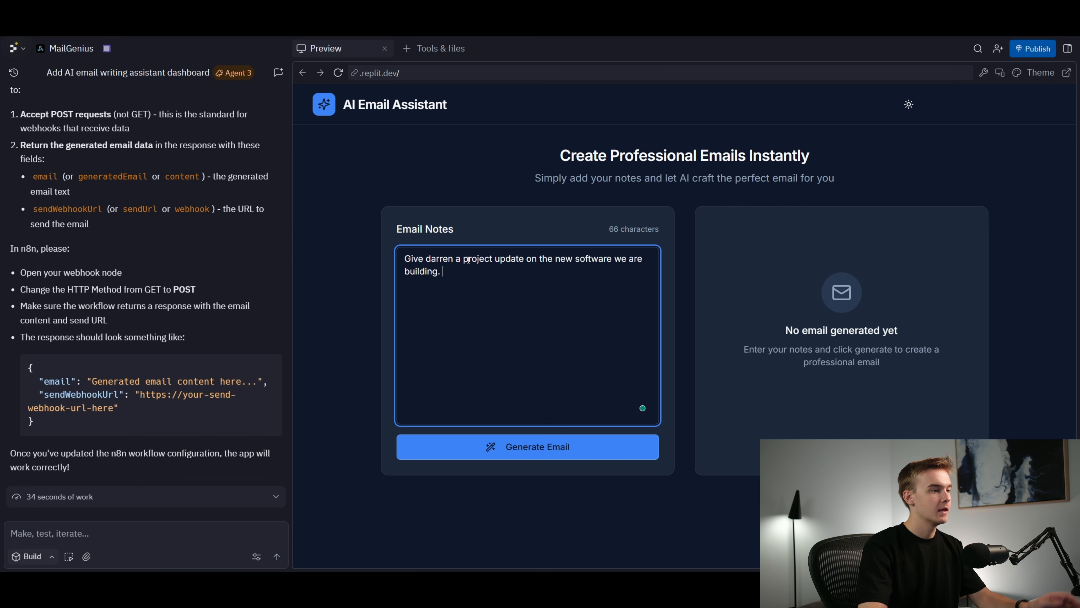
{"action": "left_click", "coordinate": [514, 462]}
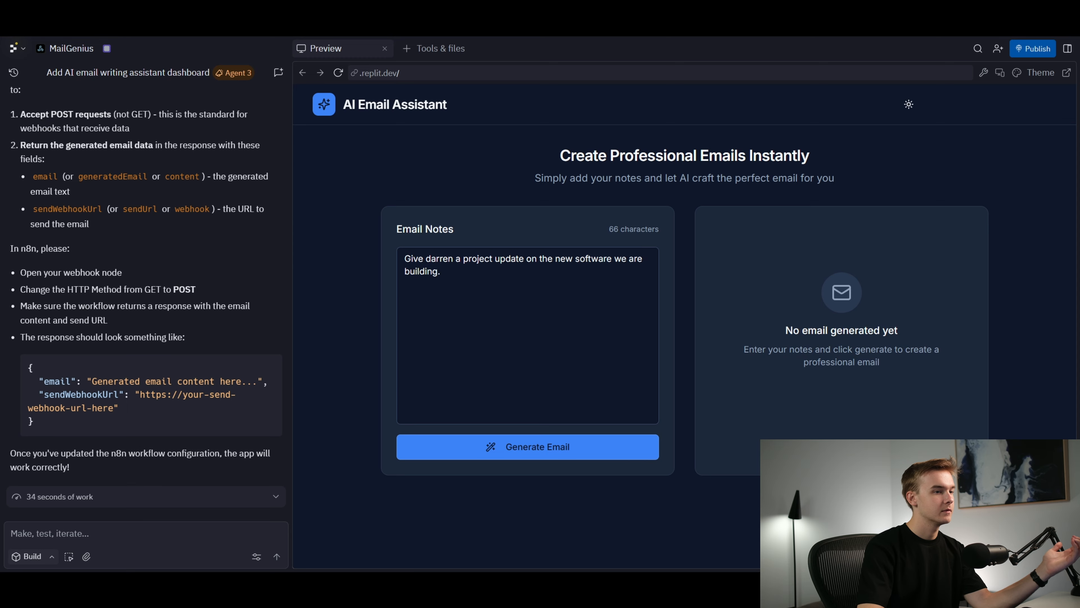
In n8n, examine the email text output by the Email Creating Agent and return to the canvas
{"action": "left_click", "coordinate": [391, 13]}
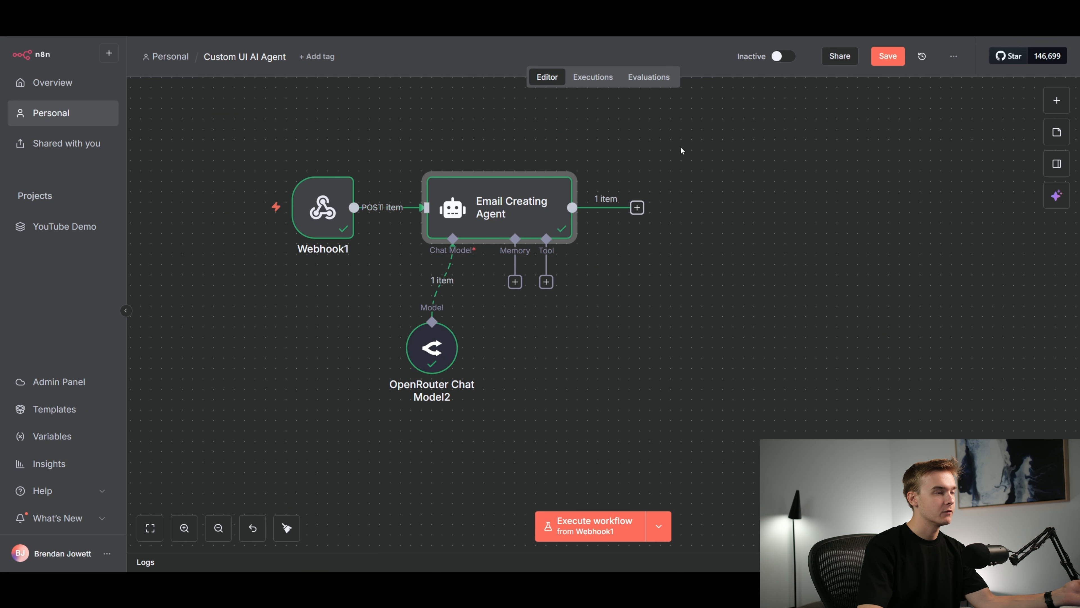
{"action": "double_click", "coordinate": [533, 212]}
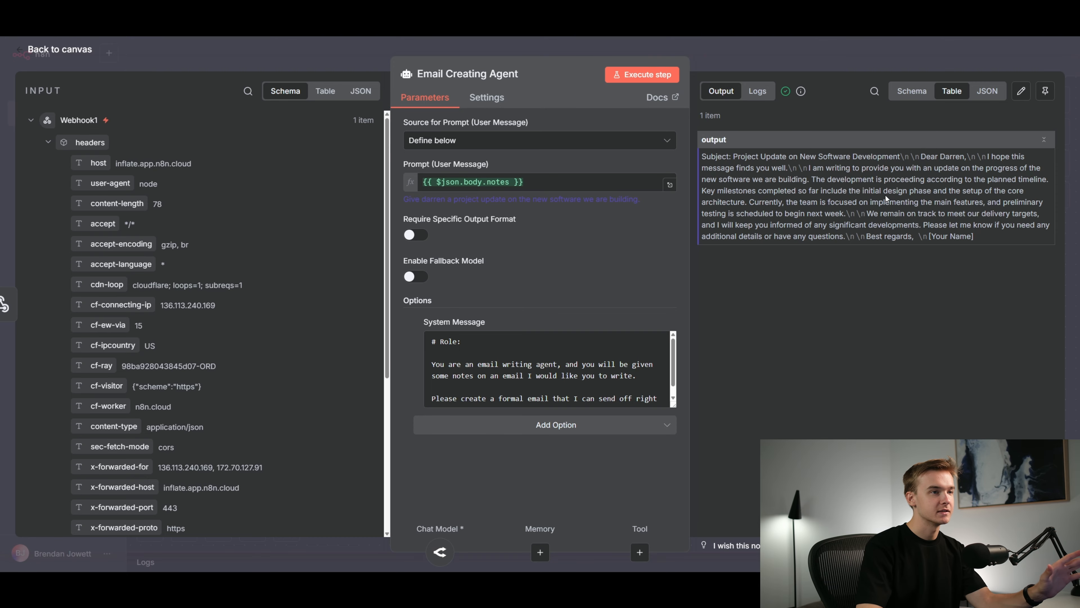
{"action": "left_click", "coordinate": [860, 53]}
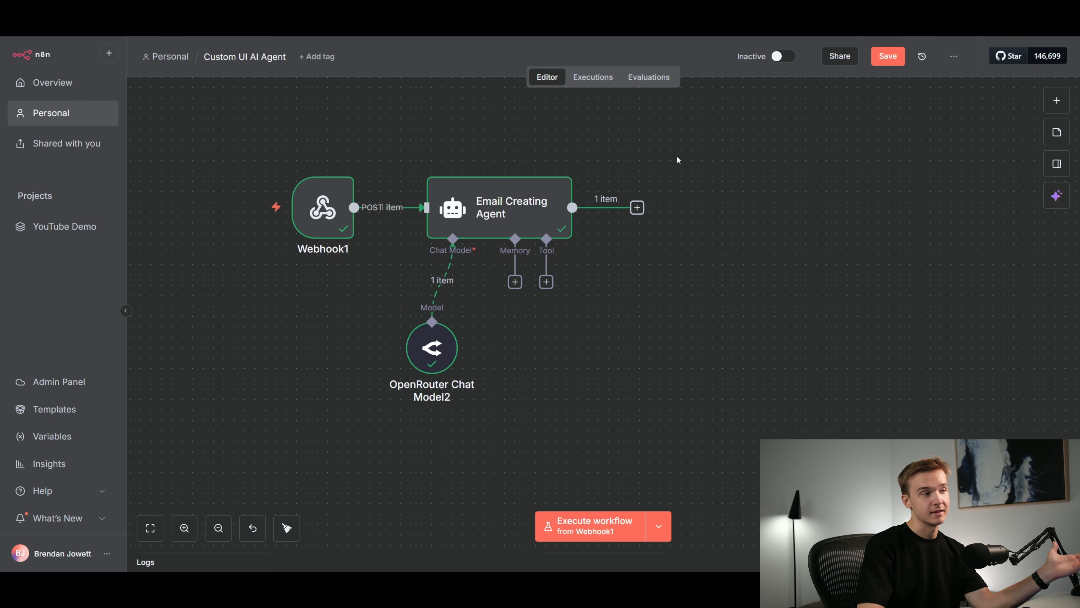
Add a Respond to Webhook node after the Email Creating Agent and set it to respond with JSON
{"action": "scroll", "coordinate": [675, 160], "scroll_direction": "up", "scroll_amount": 2}
{"action": "left_click", "coordinate": [667, 166]}
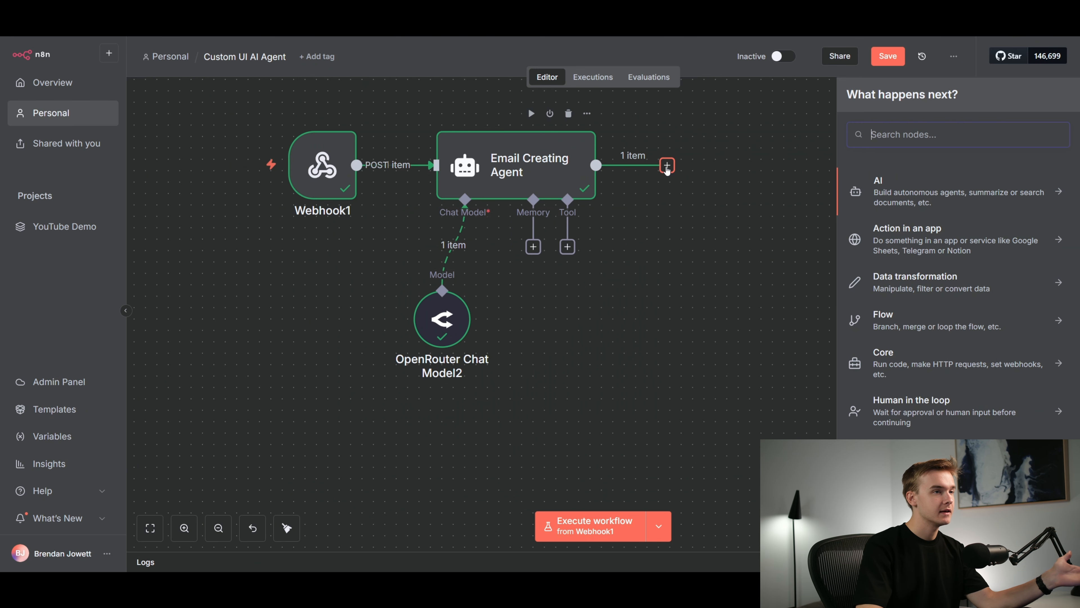
{"action": "type", "text": "respond"}
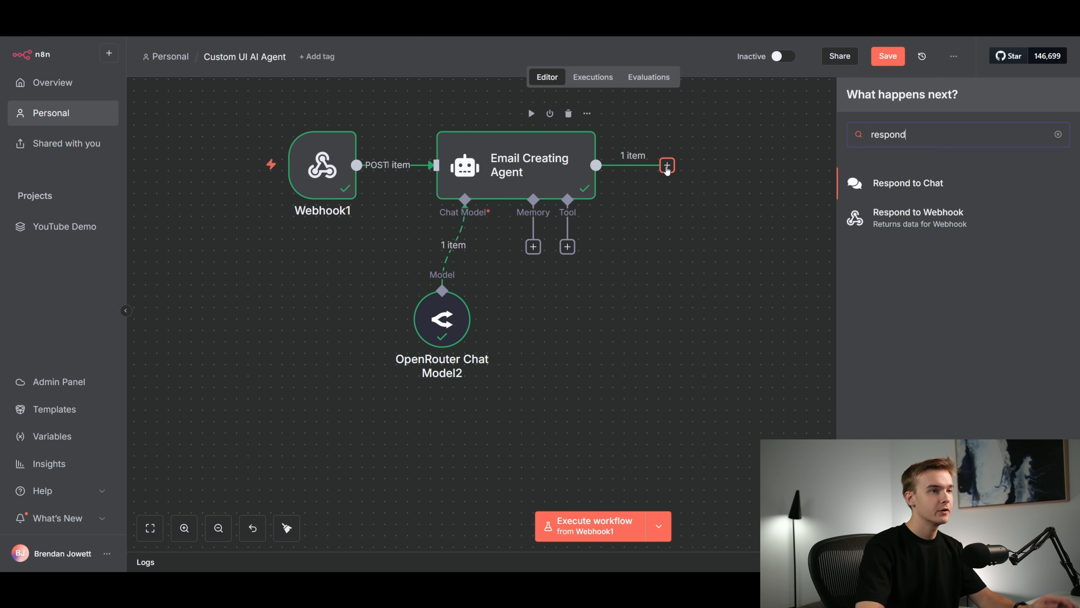
{"action": "key", "text": "Down"}
{"action": "key", "text": "Return"}
{"action": "left_click", "coordinate": [495, 179]}
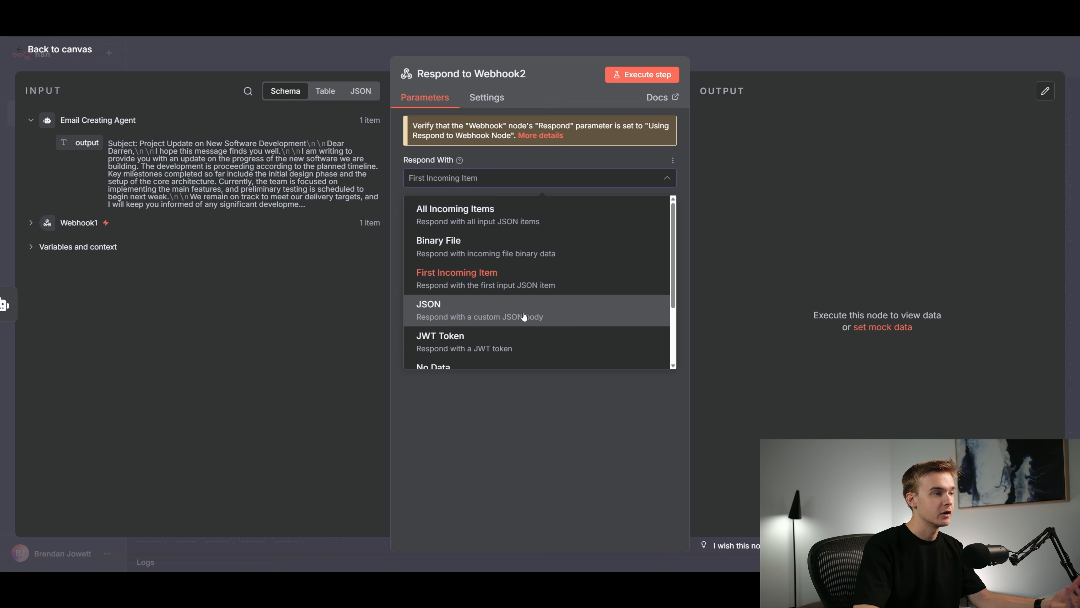
{"action": "left_click", "coordinate": [523, 316]}
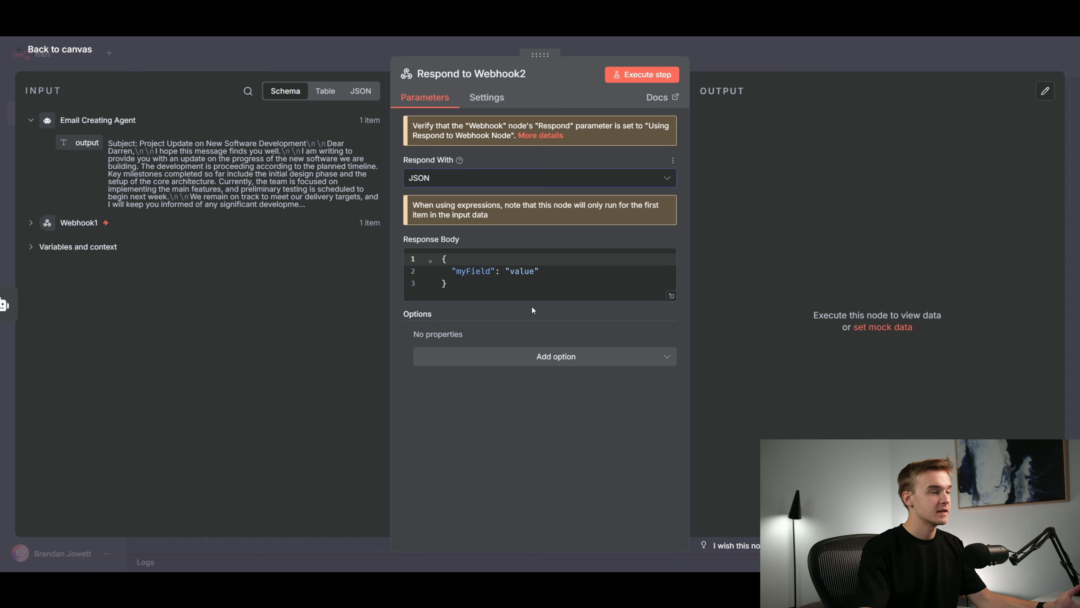
Rename the response body's "myField" key to "Email" and replace its value with the Email Creating Agent's output expression
{"action": "left_click_drag", "start_coordinate": [456, 276], "coordinate": [490, 275]}
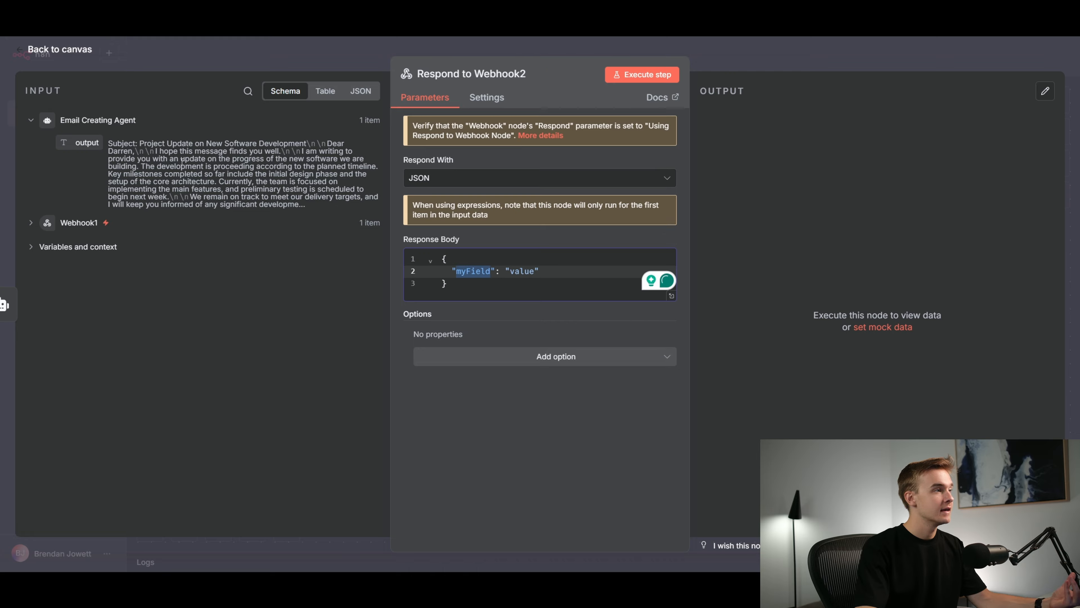
{"action": "type", "text": "Email"}
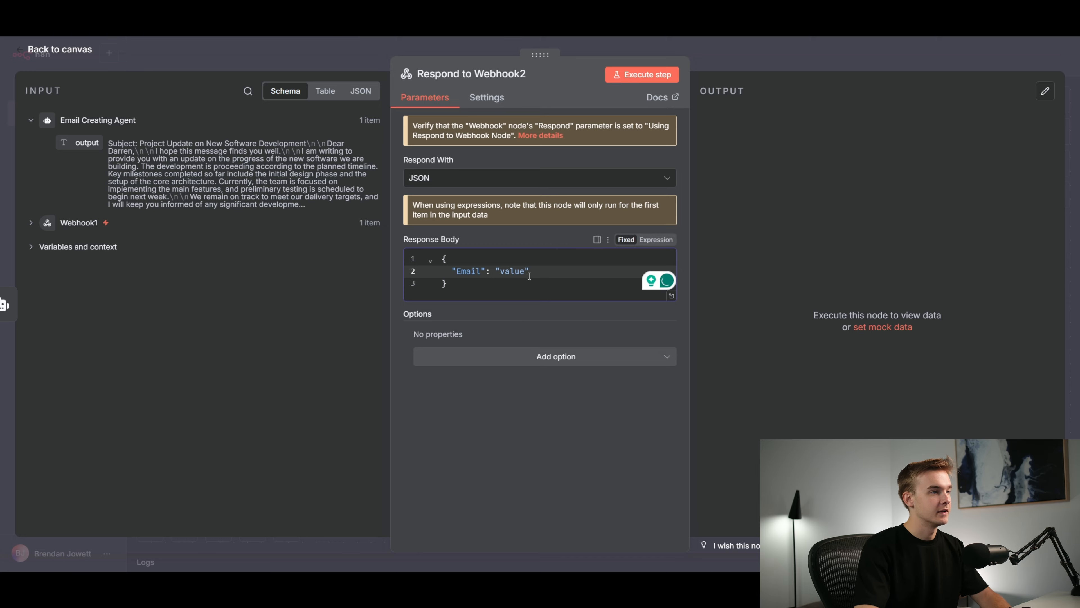
{"action": "left_click_drag", "start_coordinate": [530, 271], "coordinate": [495, 272]}
{"action": "key", "text": "BackSpace"}
{"action": "left_click_drag", "start_coordinate": [86, 144], "coordinate": [520, 280]}
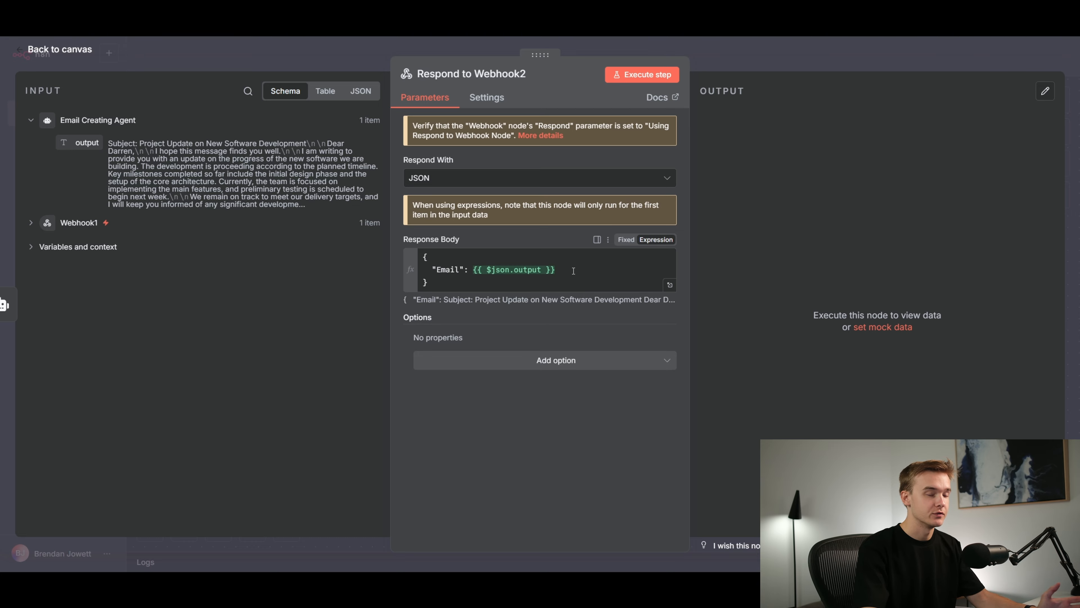
Wrap the {{ $json.output }} expression of the response body's "Email" field in double quotes
{"action": "left_click", "coordinate": [573, 271]}
{"action": "type", "text": "\""}
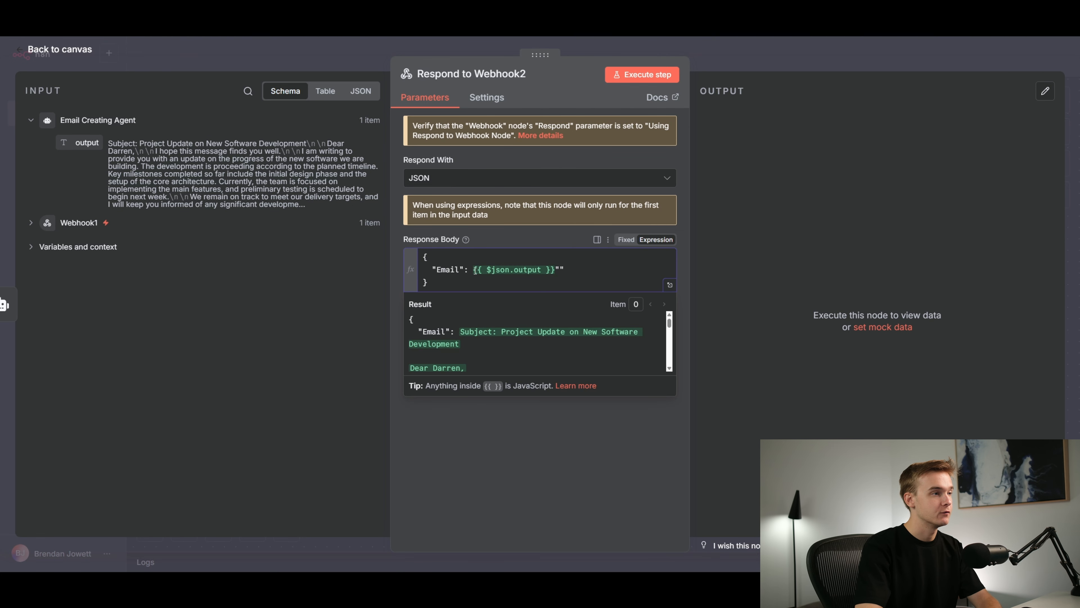
{"action": "type", "text": "\""}
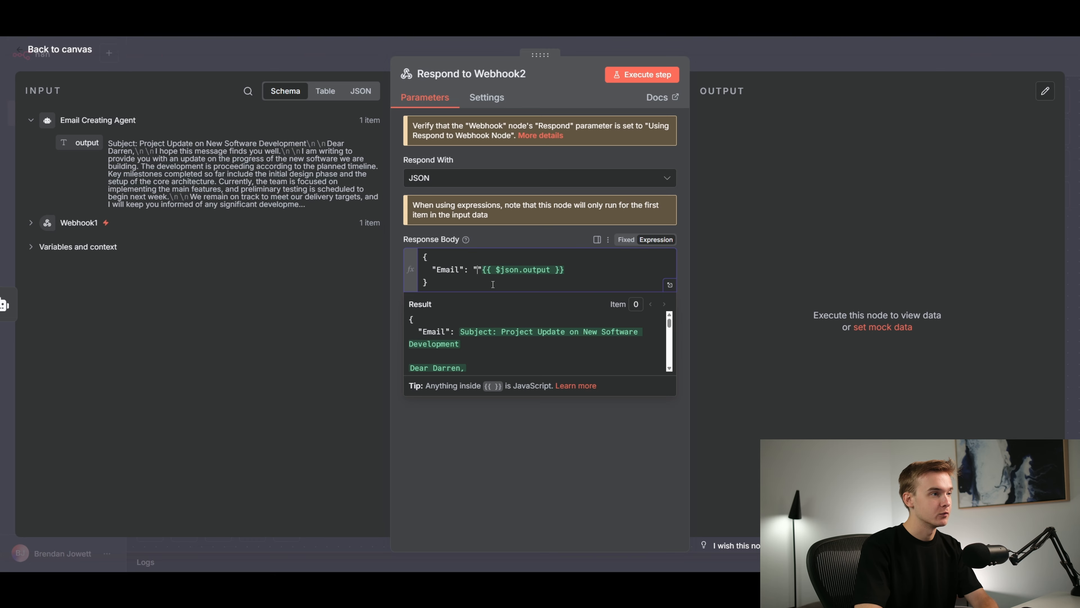
{"action": "left_click_drag", "start_coordinate": [564, 271], "coordinate": [492, 270]}
{"action": "key", "text": "ctrl+c"}
{"action": "left_click", "coordinate": [477, 271]}
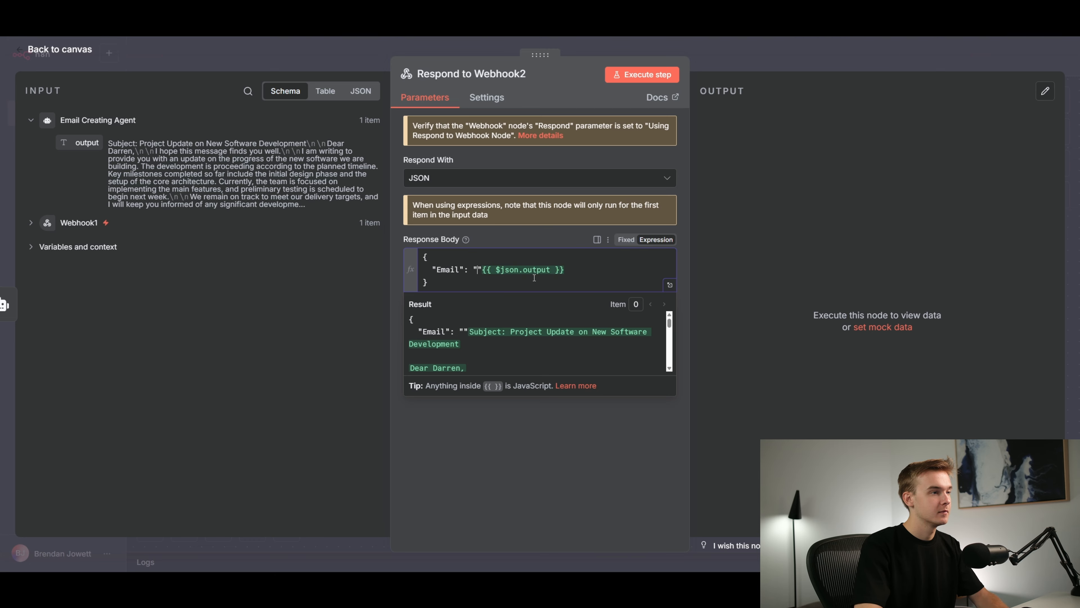
{"action": "key", "text": "ctrl+v"}
{"action": "left_click_drag", "start_coordinate": [646, 273], "coordinate": [565, 272]}
{"action": "key", "text": "BackSpace"}
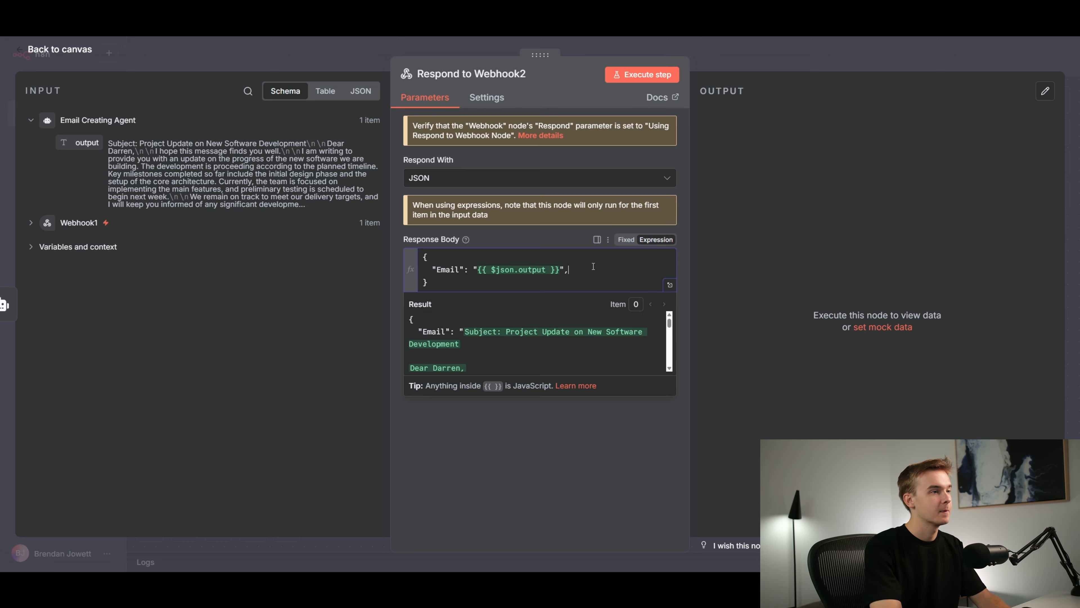
Add a "resumeURL" field to the response body with the quoted {{ $execution.resumeUrl }} expression as its value, and return to the canvas
{"action": "key", "text": "Return"}
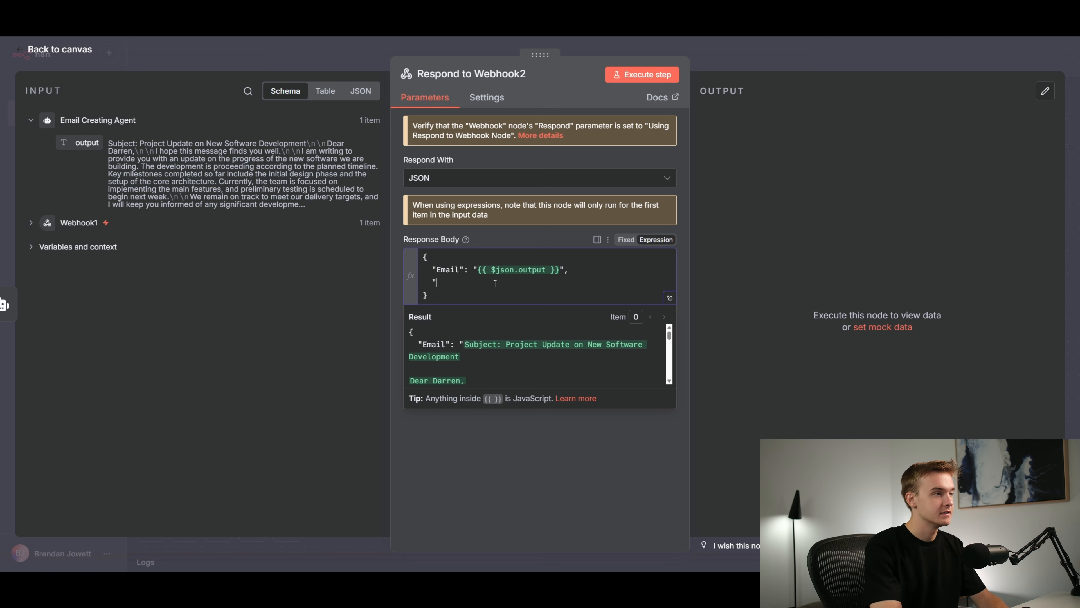
{"action": "type", "text": "\"resum"}
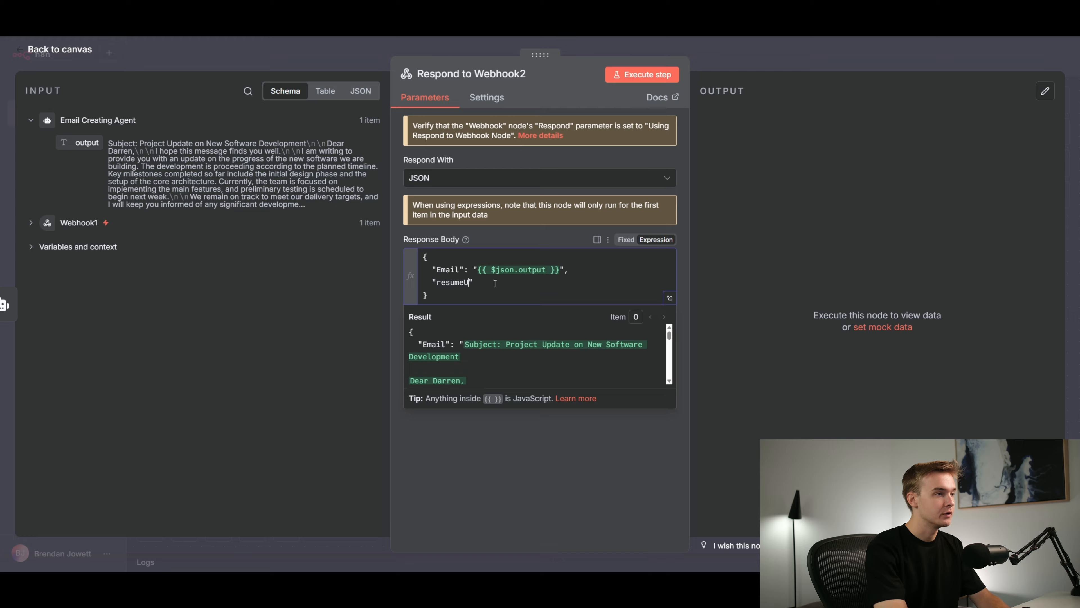
{"action": "type", "text": "eURL\":"}
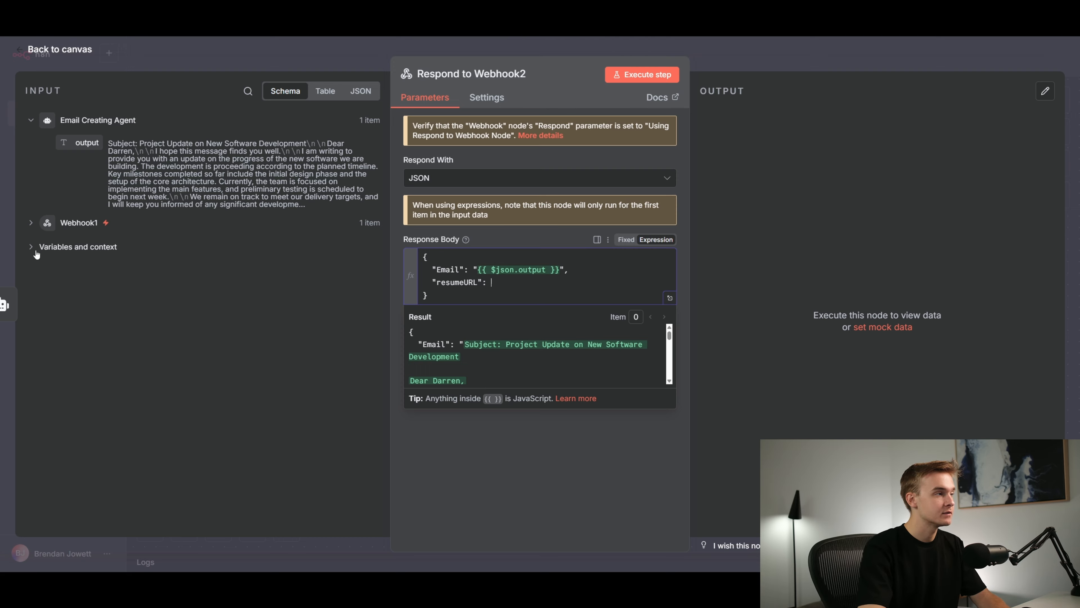
{"action": "left_click", "coordinate": [79, 247]}
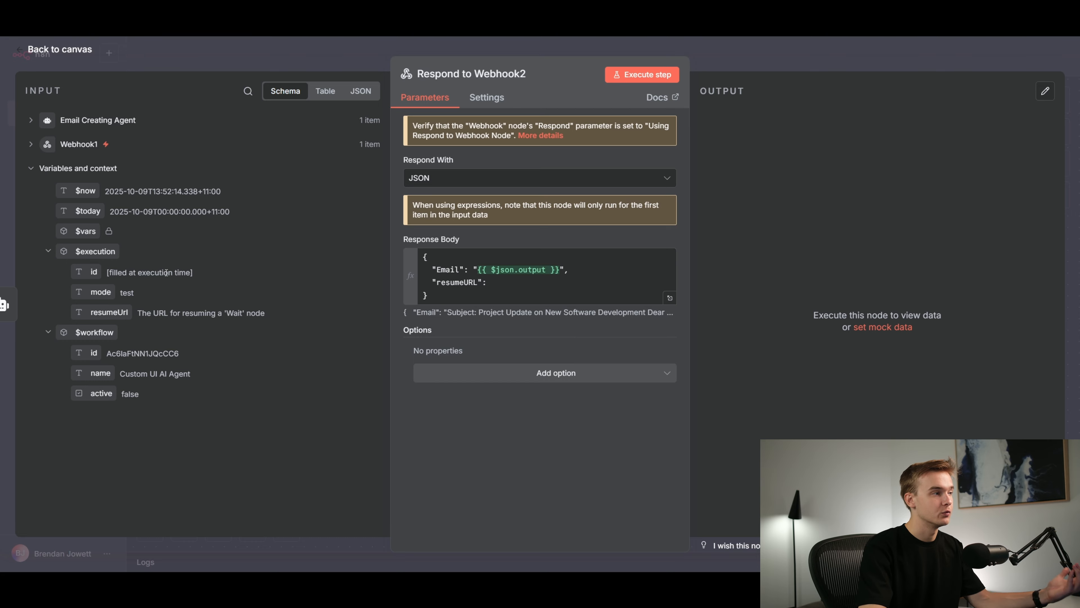
{"action": "left_click", "coordinate": [524, 284]}
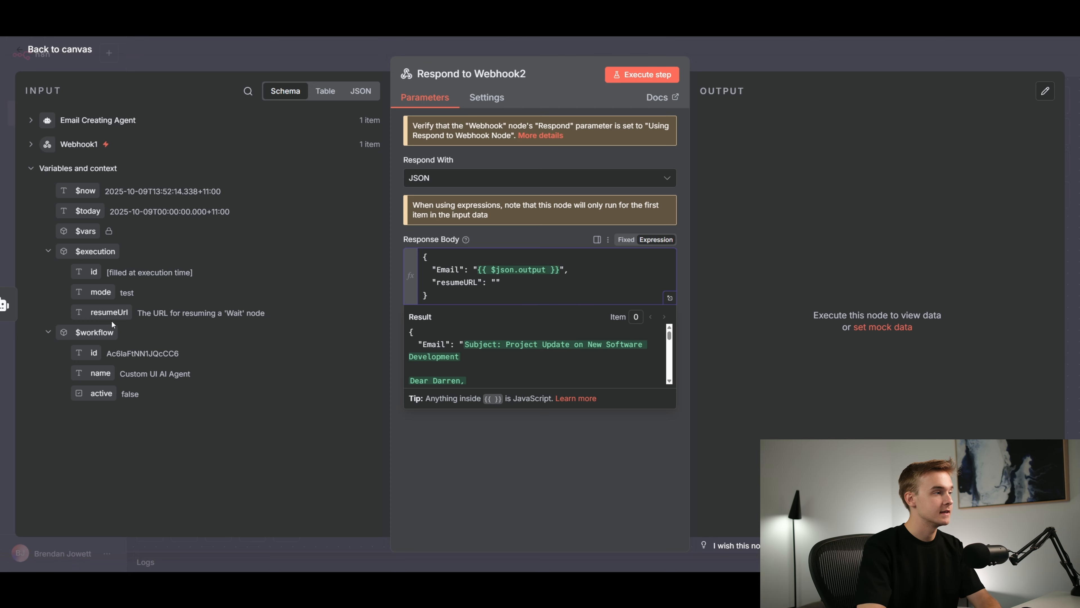
{"action": "left_click_drag", "start_coordinate": [103, 313], "coordinate": [496, 285]}
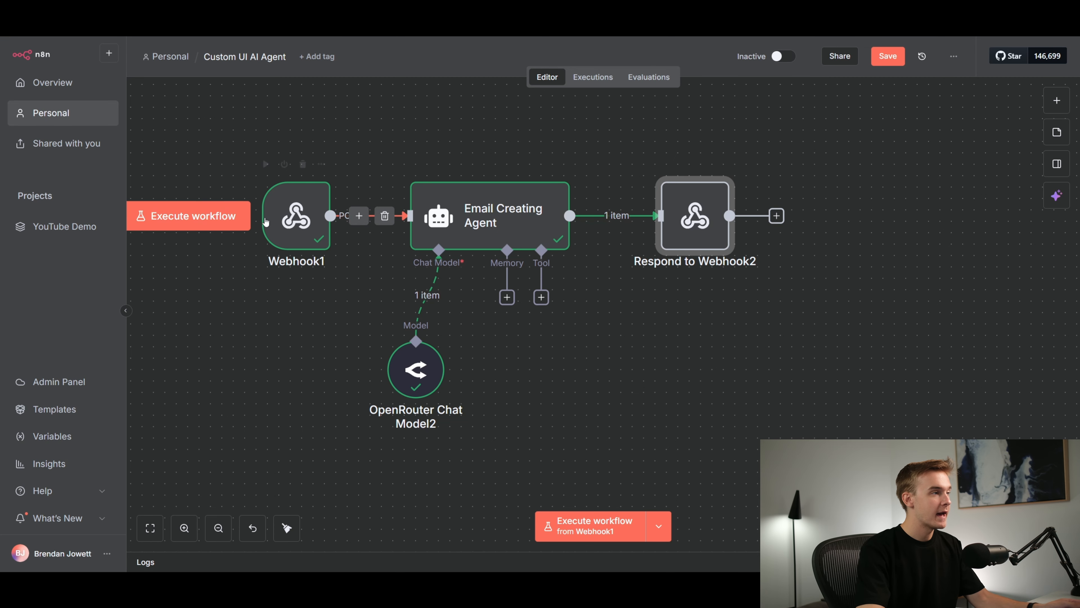
Execute the workflow, switch to the Replit app preview and generate the email again from the same notes
{"action": "left_click", "coordinate": [228, 216]}
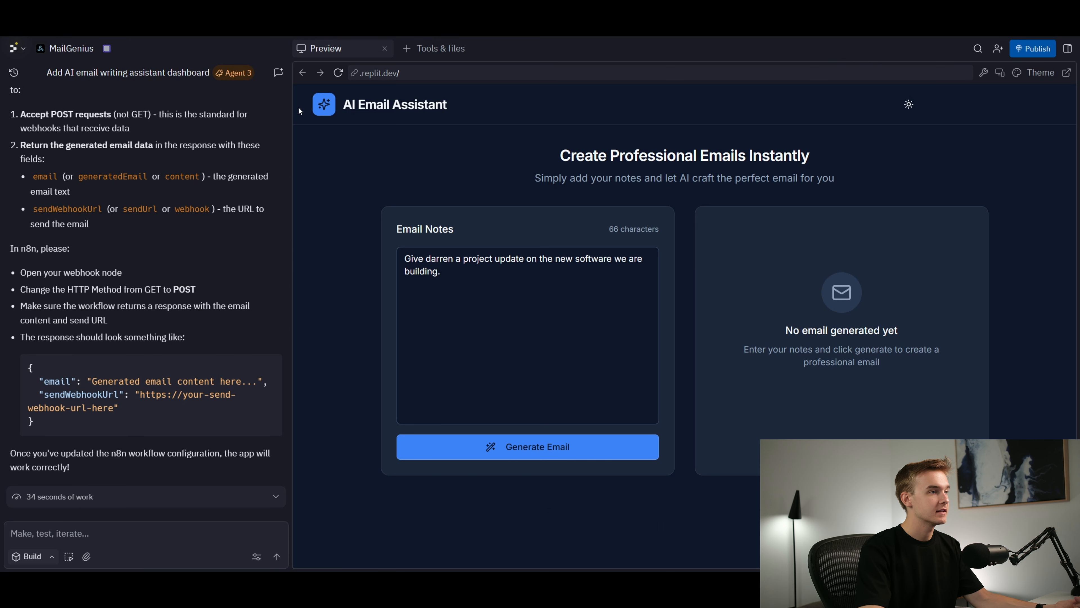
{"action": "left_click", "coordinate": [555, 452]}
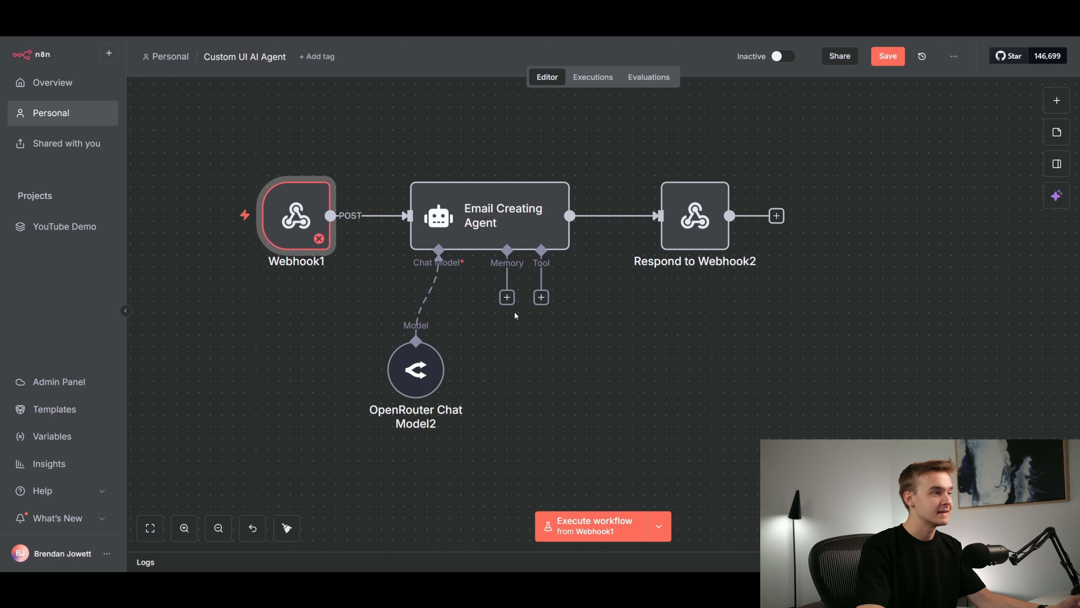
In n8n, set the Webhook1 node to respond using the 'Respond to Webhook' node and return to the canvas
{"action": "double_click", "coordinate": [296, 217]}
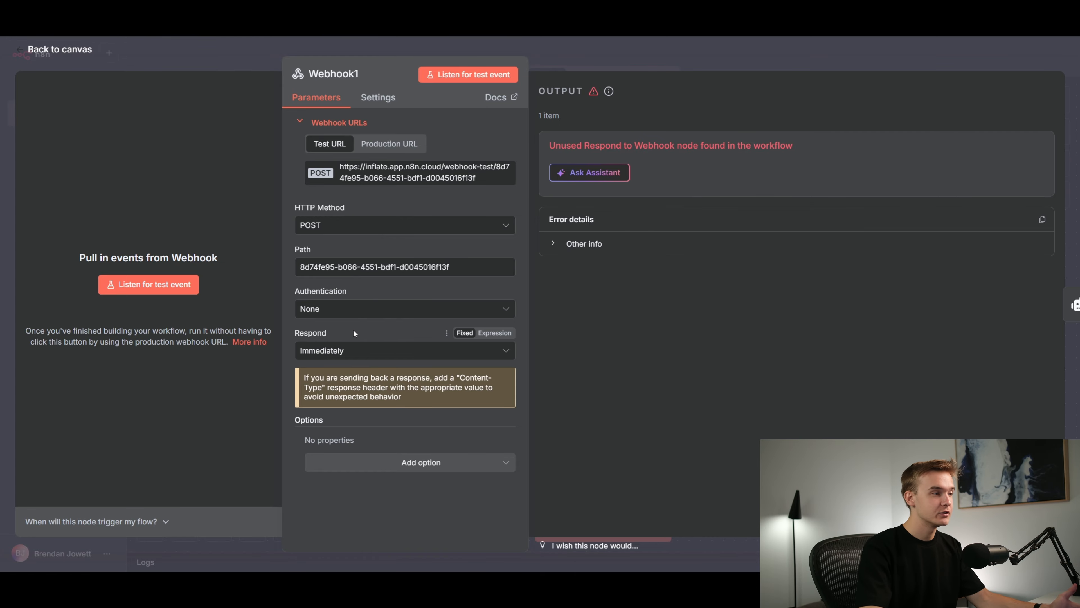
{"action": "left_click", "coordinate": [371, 354]}
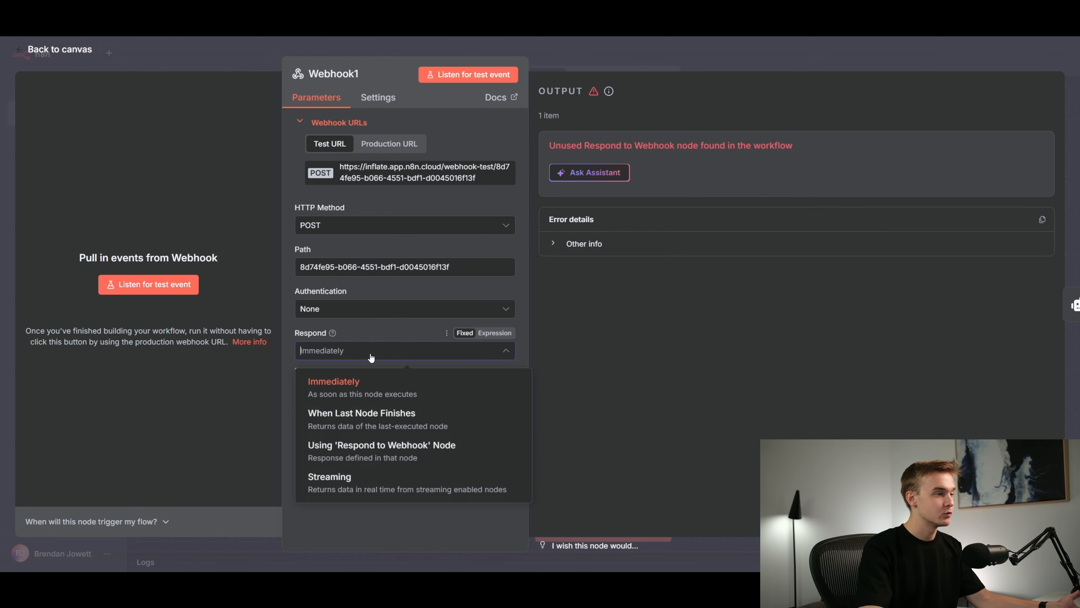
{"action": "left_click", "coordinate": [348, 457]}
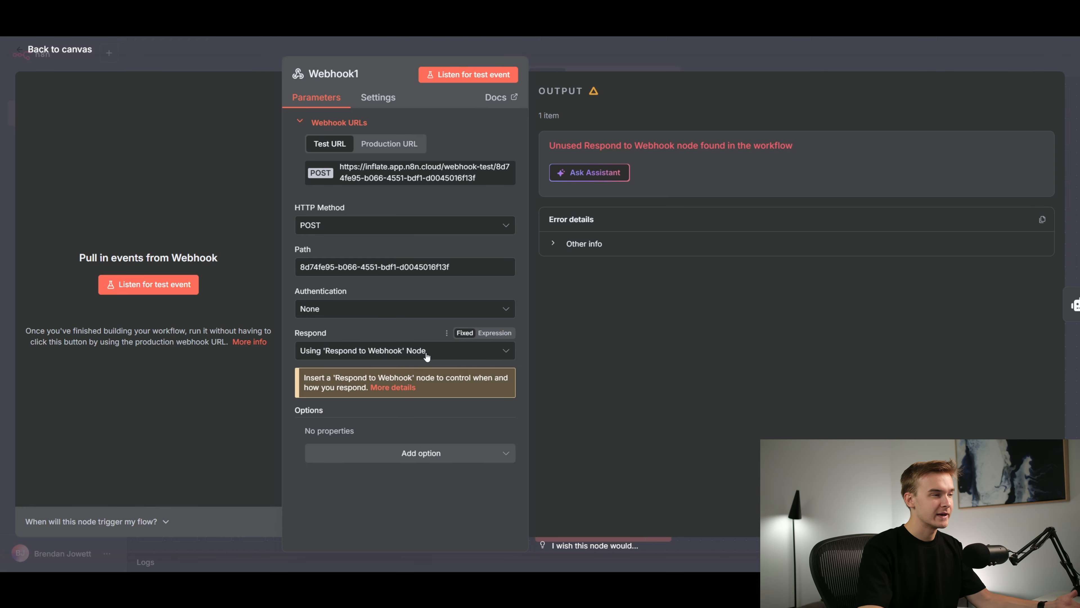
{"action": "left_click", "coordinate": [623, 61]}
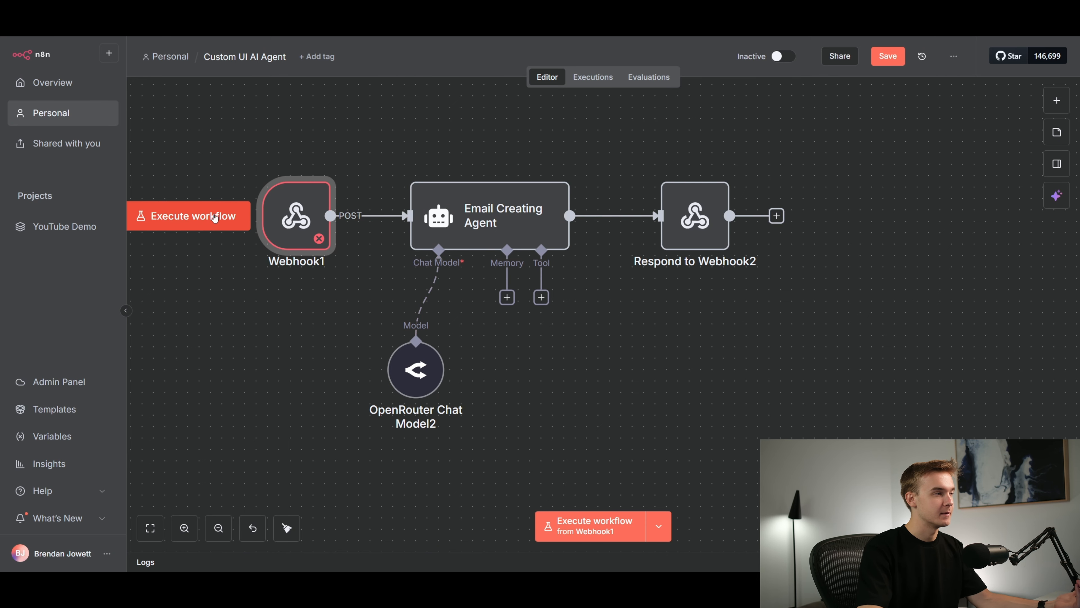
Execute the workflow from Webhook1 once more and open the Respond to Webhook2 node to examine its output
{"action": "left_click", "coordinate": [218, 219]}
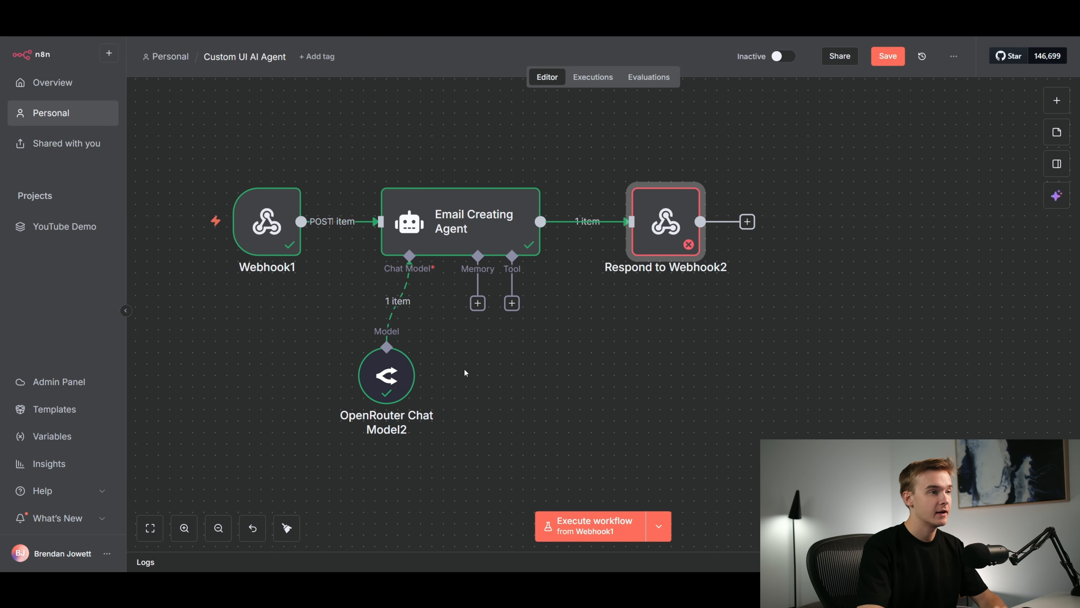
{"action": "double_click", "coordinate": [668, 222]}
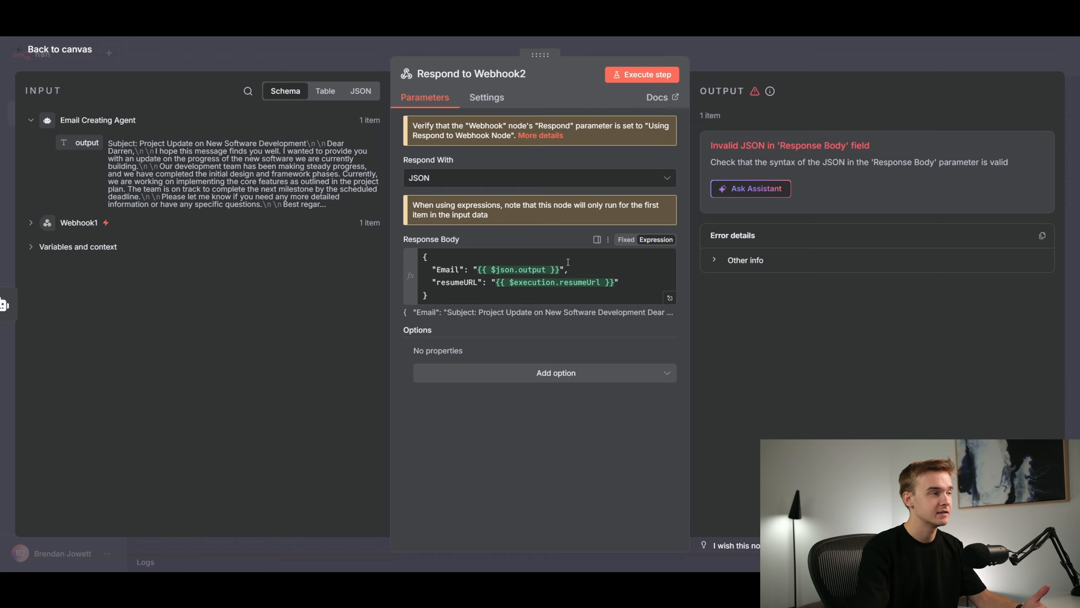
Append rules to the Email Creating Agent's system message: no Markdown, code fences, line breaks or backticks, single spaces instead, under 500 characters
{"action": "key", "text": "Escape"}
{"action": "scroll", "coordinate": [551, 259], "scroll_direction": "up", "scroll_amount": 5}
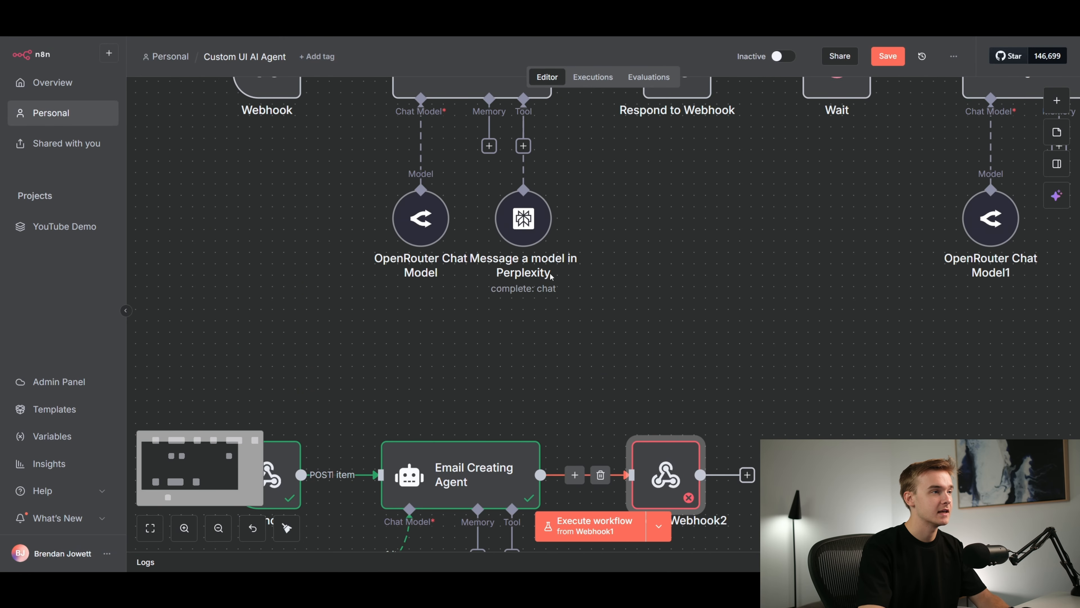
{"action": "scroll", "coordinate": [457, 313], "scroll_direction": "down", "scroll_amount": 4}
{"action": "scroll", "coordinate": [454, 317], "scroll_direction": "up", "scroll_amount": 2}
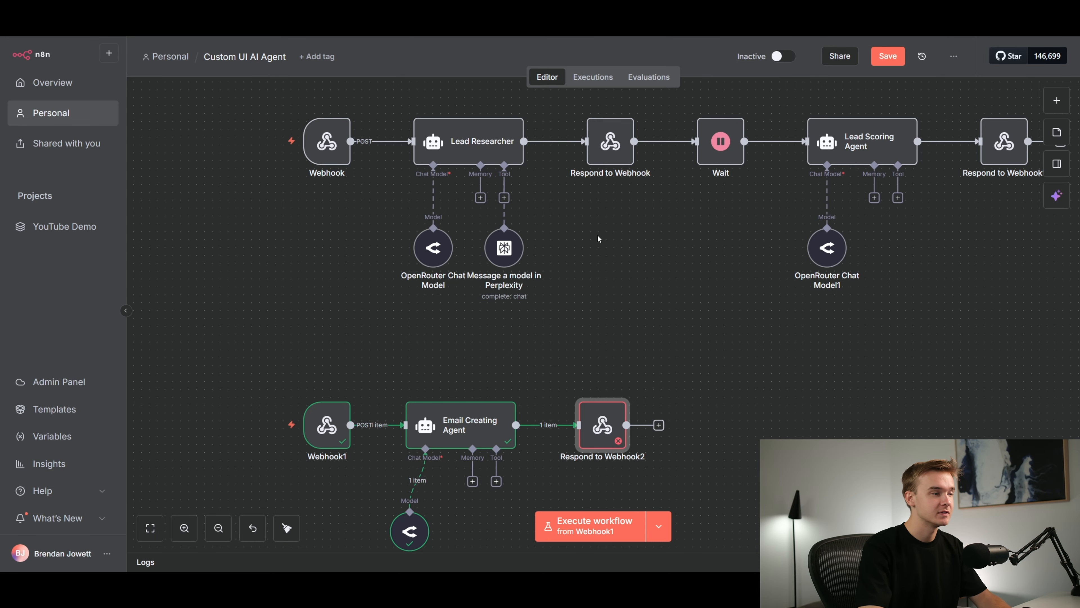
{"action": "scroll", "coordinate": [562, 276], "scroll_direction": "down", "scroll_amount": 2}
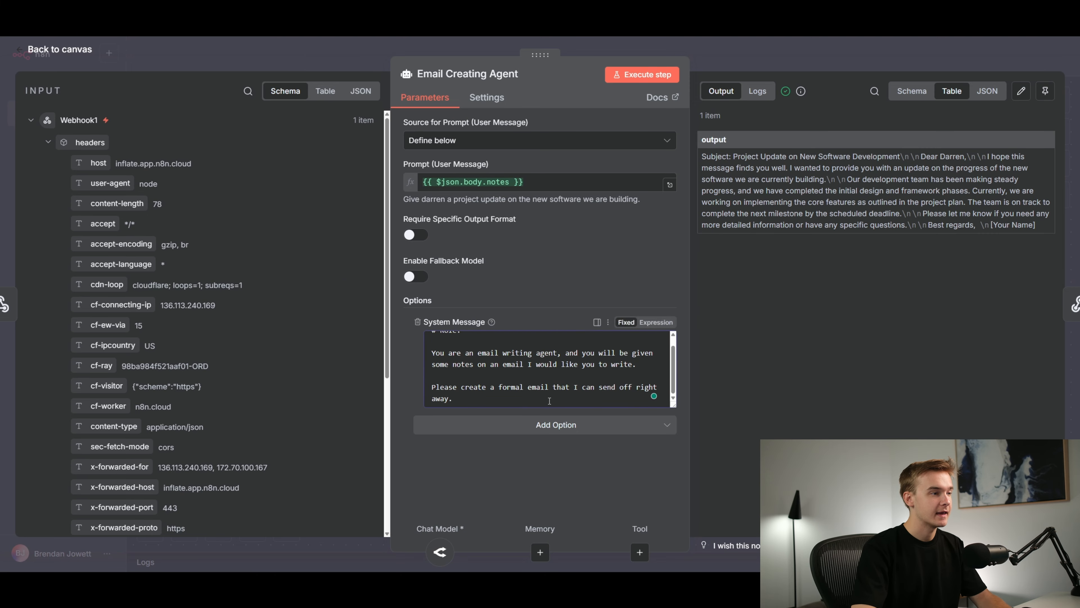
{"action": "type", "text": "# Rules: - No Markdown. - No code fences. - No line breaks (\\n or \\r). - Replace any line break you intend to use with a single space. - Do not include backticks."}
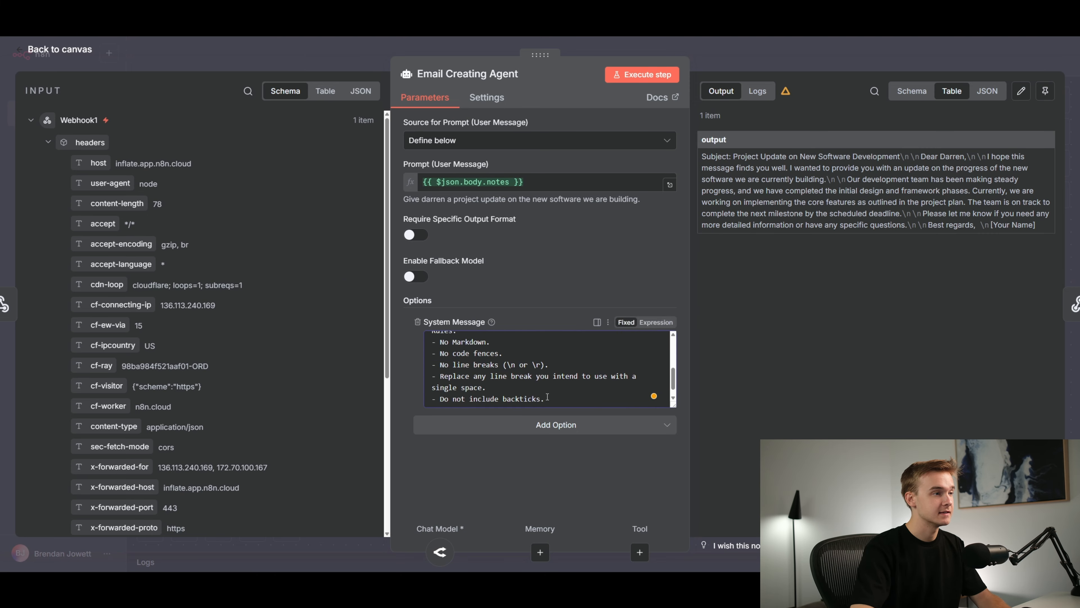
{"action": "scroll", "coordinate": [527, 392], "scroll_direction": "up", "scroll_amount": 1}
{"action": "type", "text": "Output"}
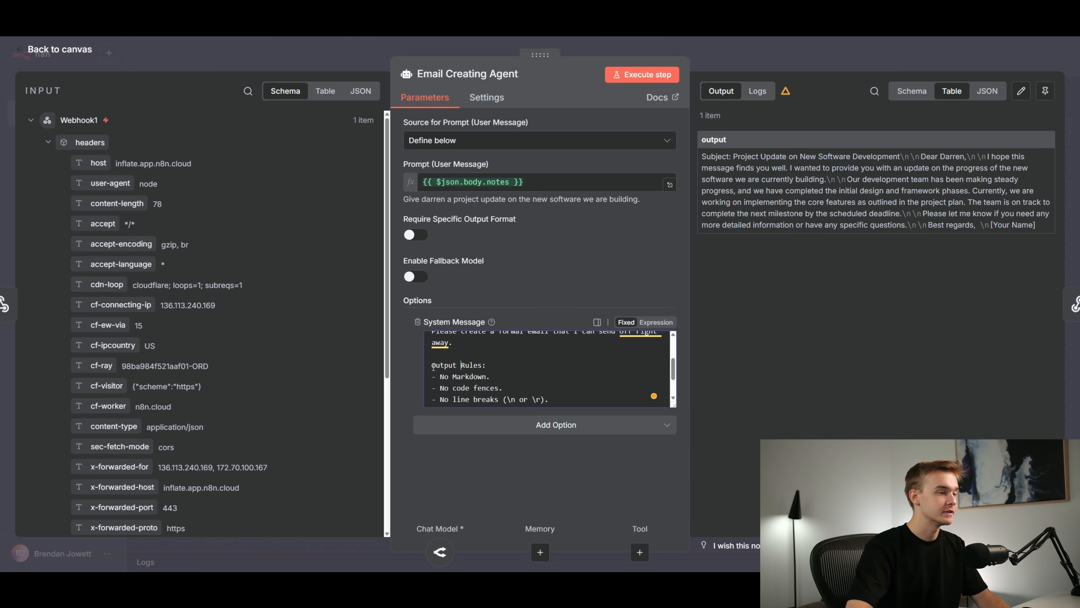
{"action": "scroll", "coordinate": [530, 371], "scroll_direction": "down", "scroll_amount": 1}
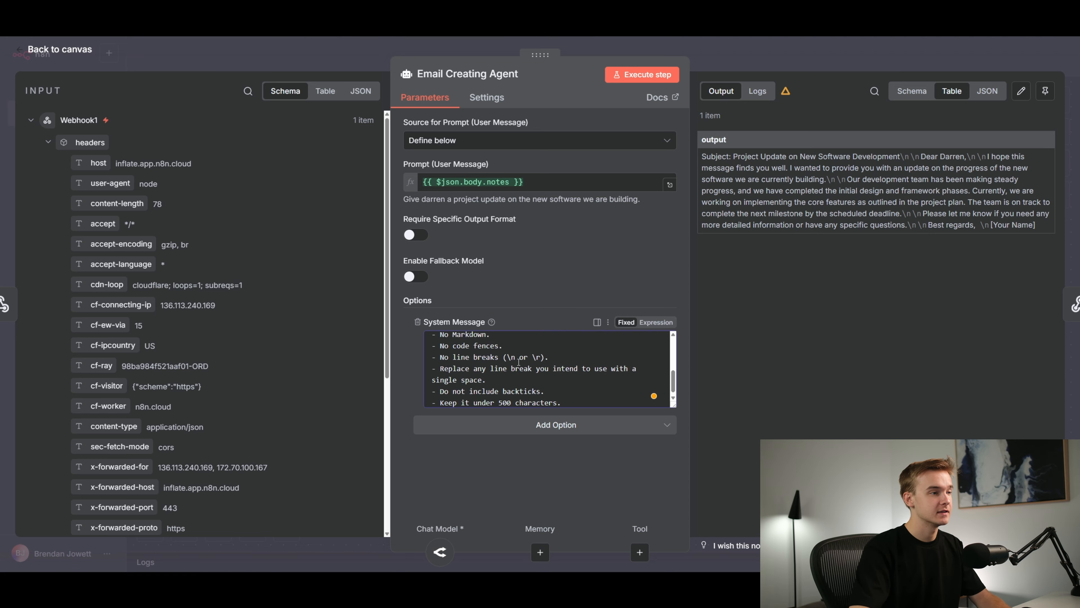
{"action": "left_click", "coordinate": [565, 400]}
{"action": "scroll", "coordinate": [494, 343], "scroll_direction": "up", "scroll_amount": 1}
{"action": "scroll", "coordinate": [541, 383], "scroll_direction": "down", "scroll_amount": 1}
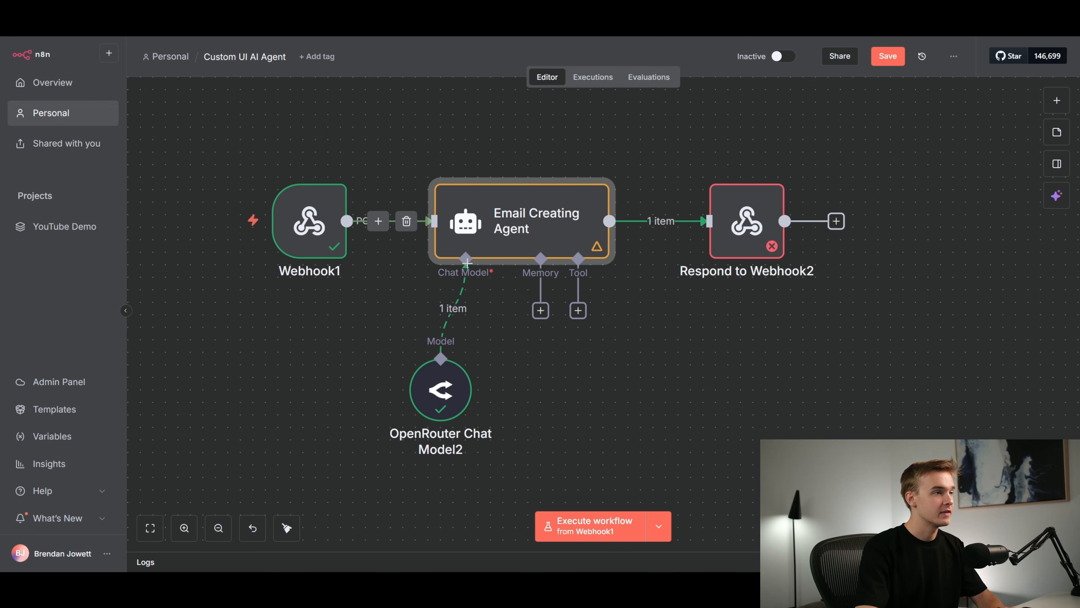
Execute the workflow from Webhook1 and generate the email from the project-update notes in the Replit app preview
{"action": "left_click", "coordinate": [197, 220]}
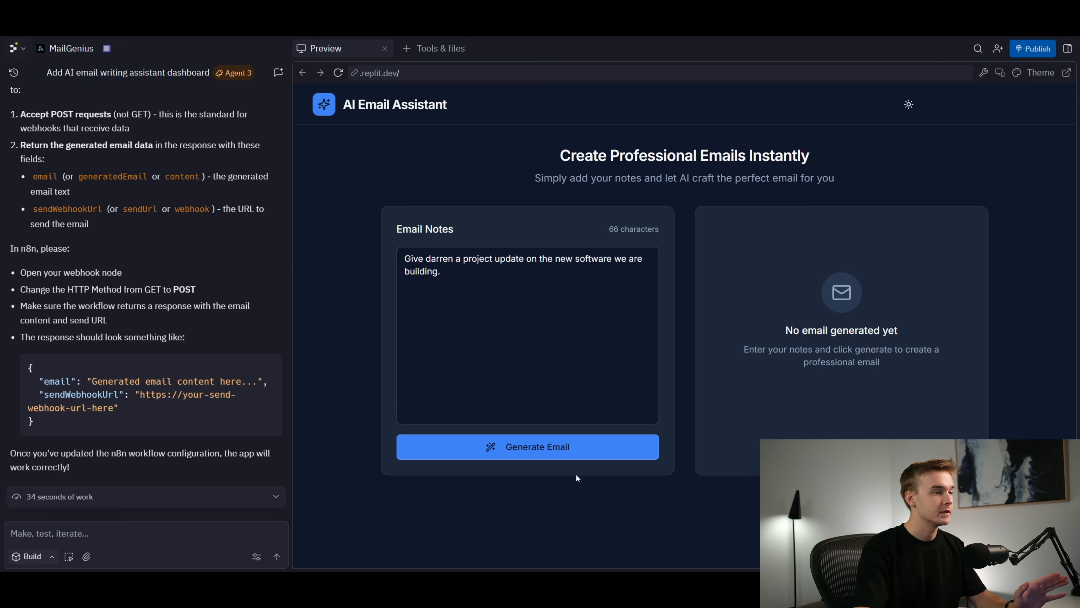
{"action": "left_click", "coordinate": [553, 447]}
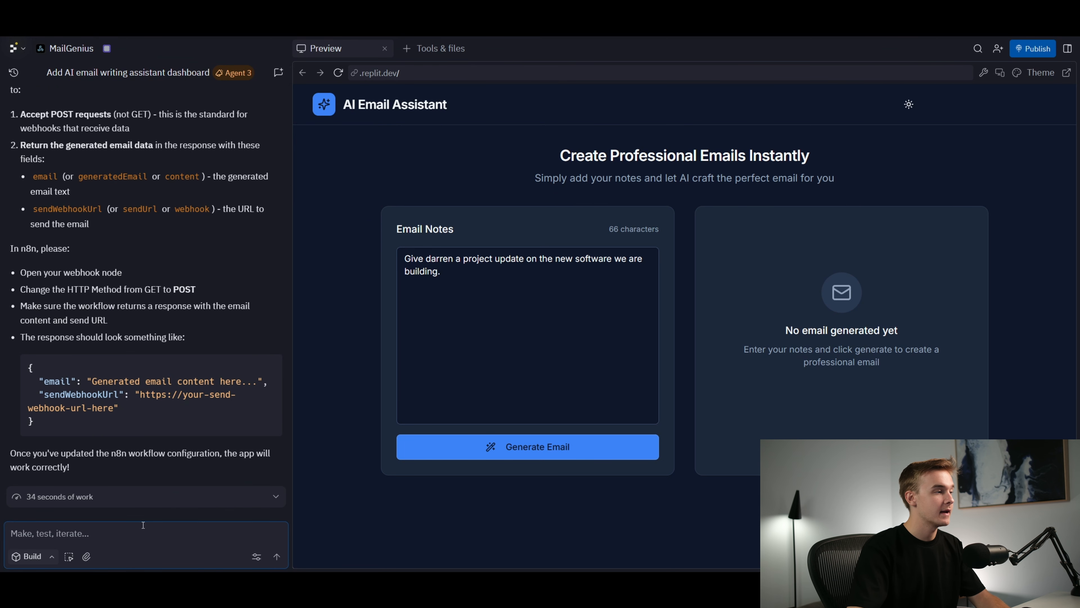
Tell the Replit agent that the webhook sent data with the email and the resume url, but the app doesn't seem to have gotten it
{"action": "left_click", "coordinate": [141, 532]}
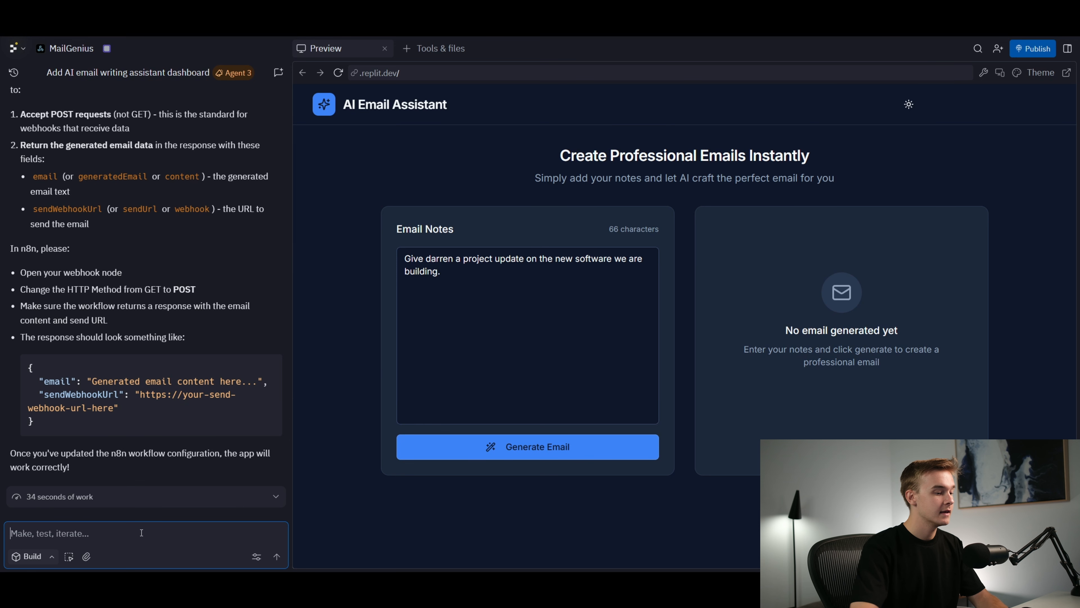
{"action": "type", "text": "We just sent a request"}
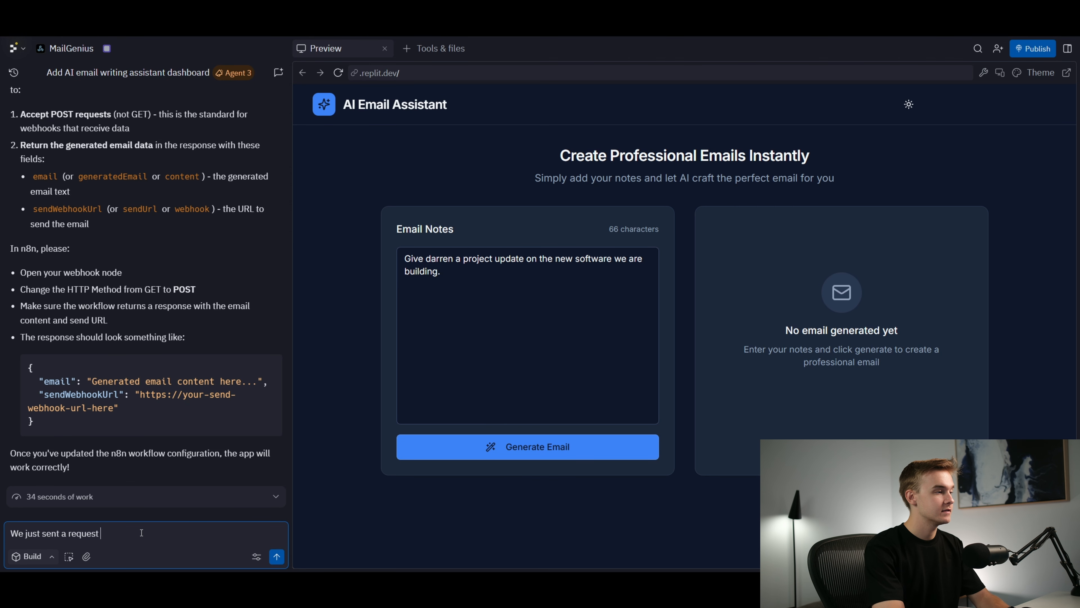
{"action": "type", "text": " to the webhook, "}
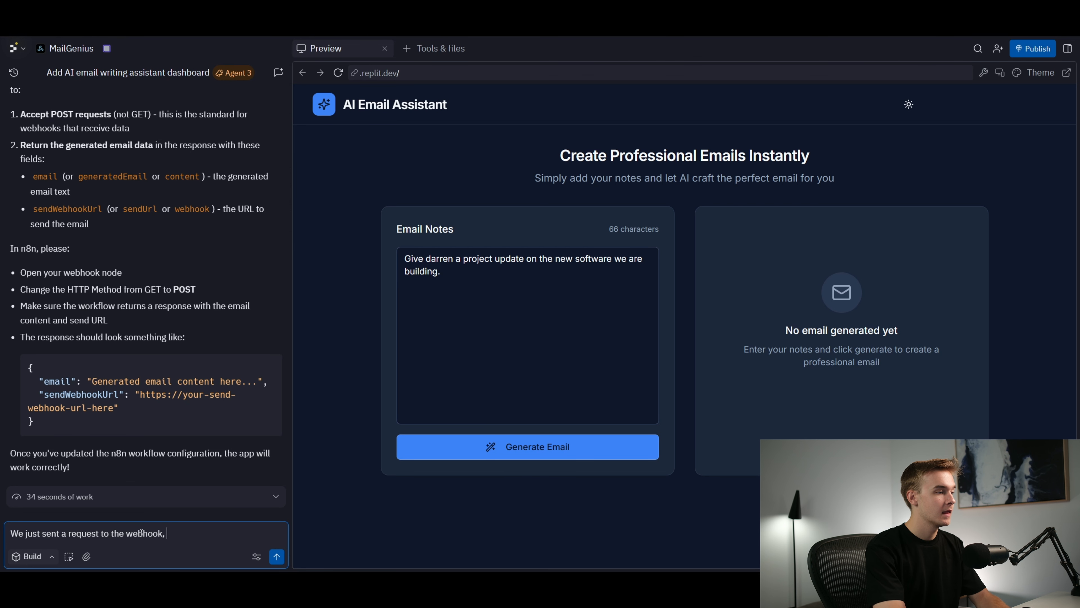
{"action": "type", "text": "and the webhook "}
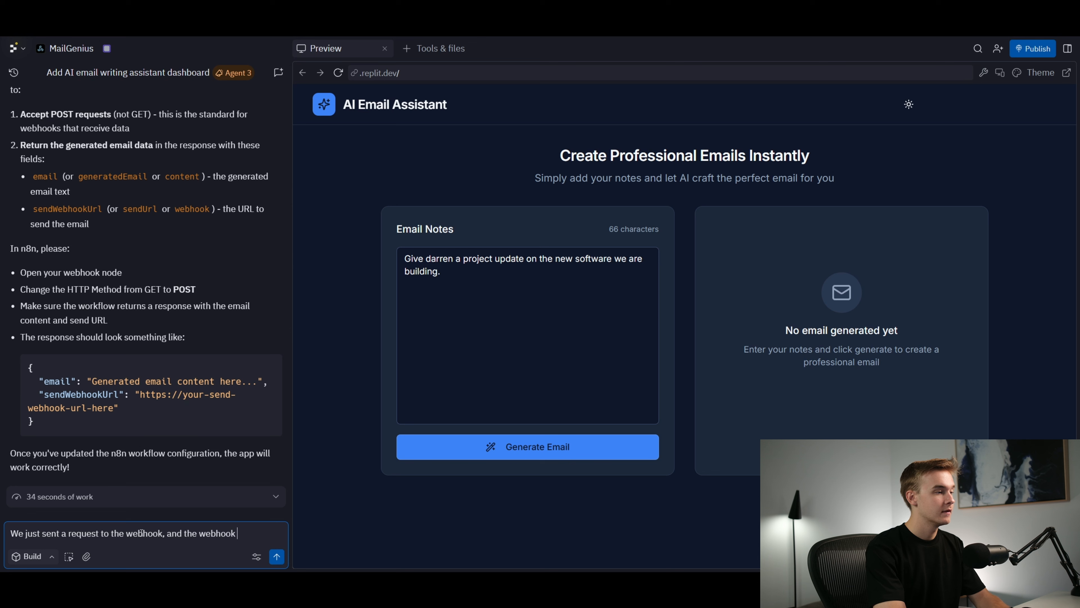
{"action": "type", "text": "sent some da"}
{"action": "key", "text": "BackSpace"}
{"action": "type", "text": "some data"}
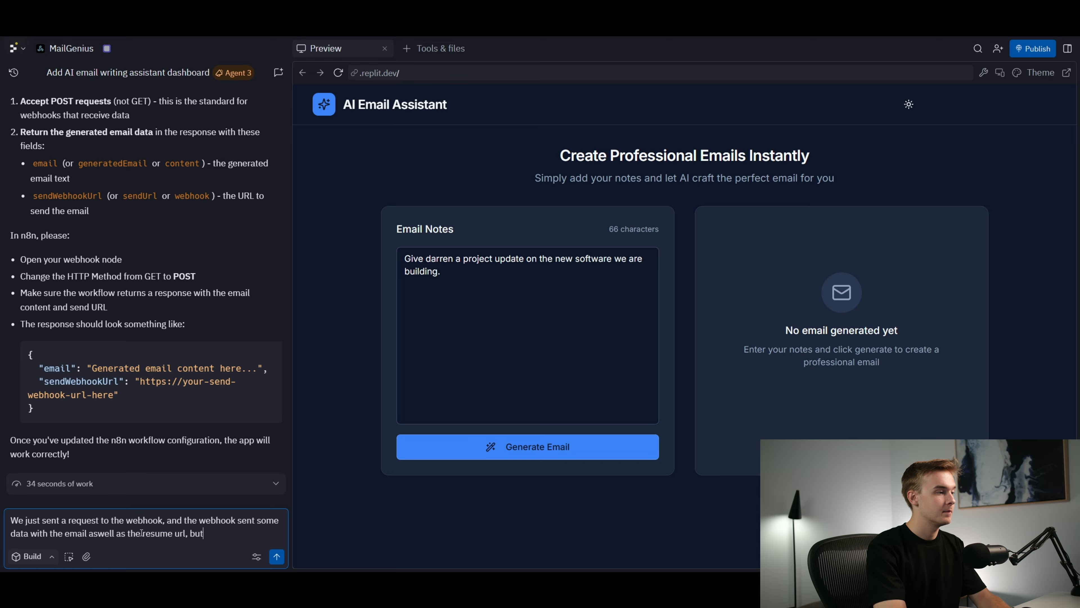
{"action": "type", "text": "pp doesn't seem to have gotten this data."}
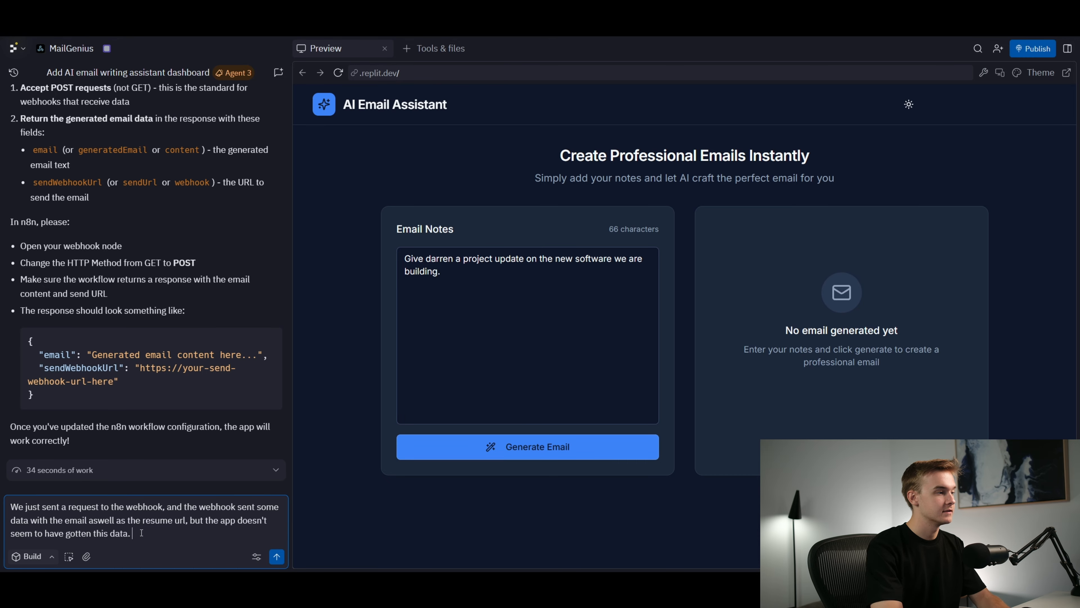
{"action": "key", "text": "Return"}
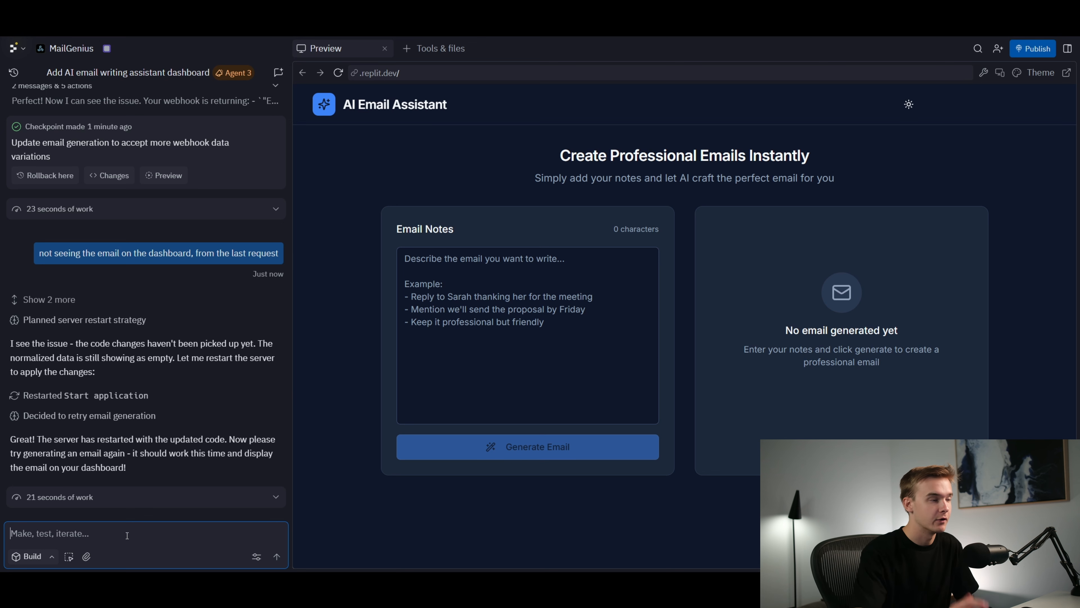
Enter "hello" as the email notes, execute the workflow in n8n, and generate the email in the Replit preview
{"action": "left_click", "coordinate": [452, 318]}
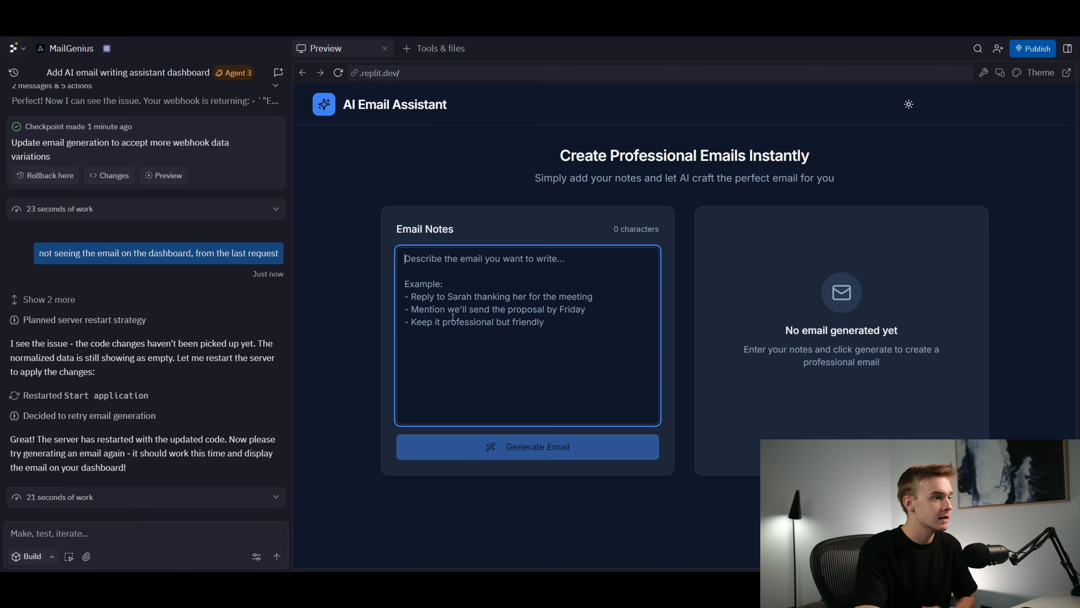
{"action": "type", "text": "hello"}
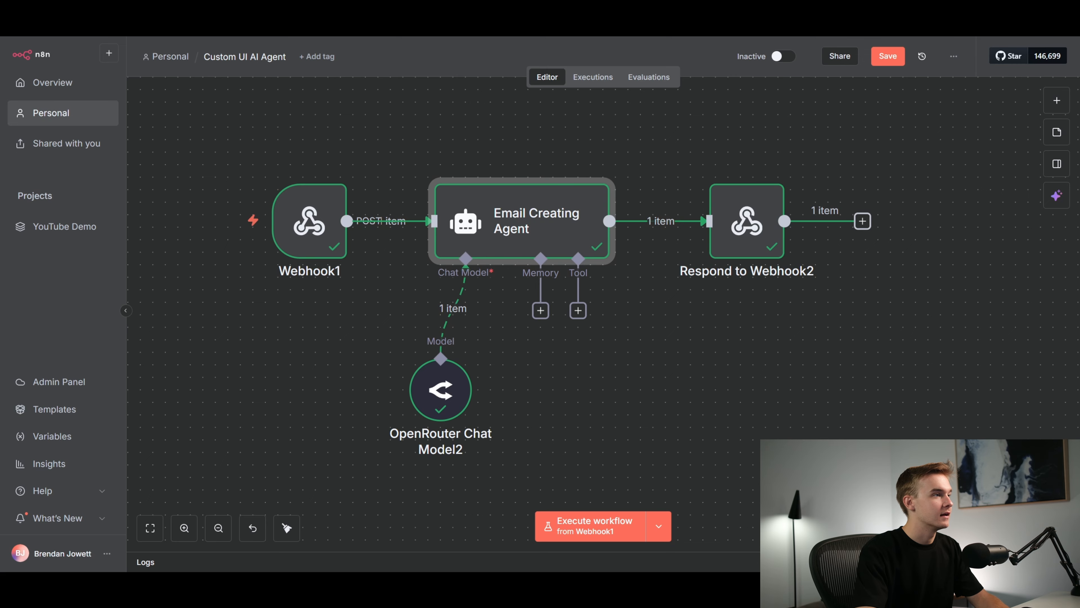
{"action": "left_click", "coordinate": [193, 221]}
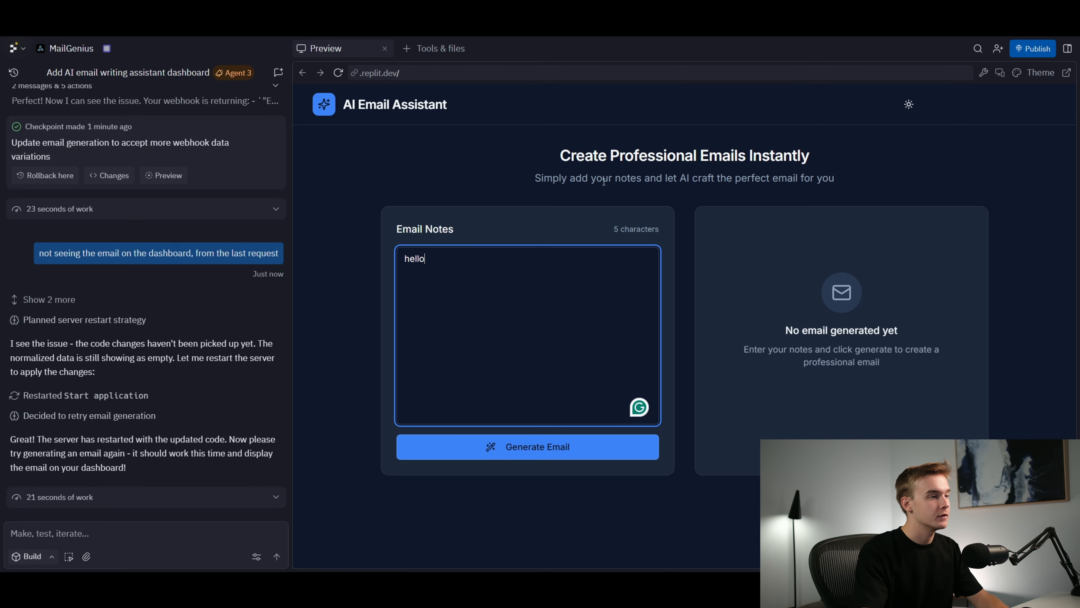
{"action": "left_click", "coordinate": [567, 446]}
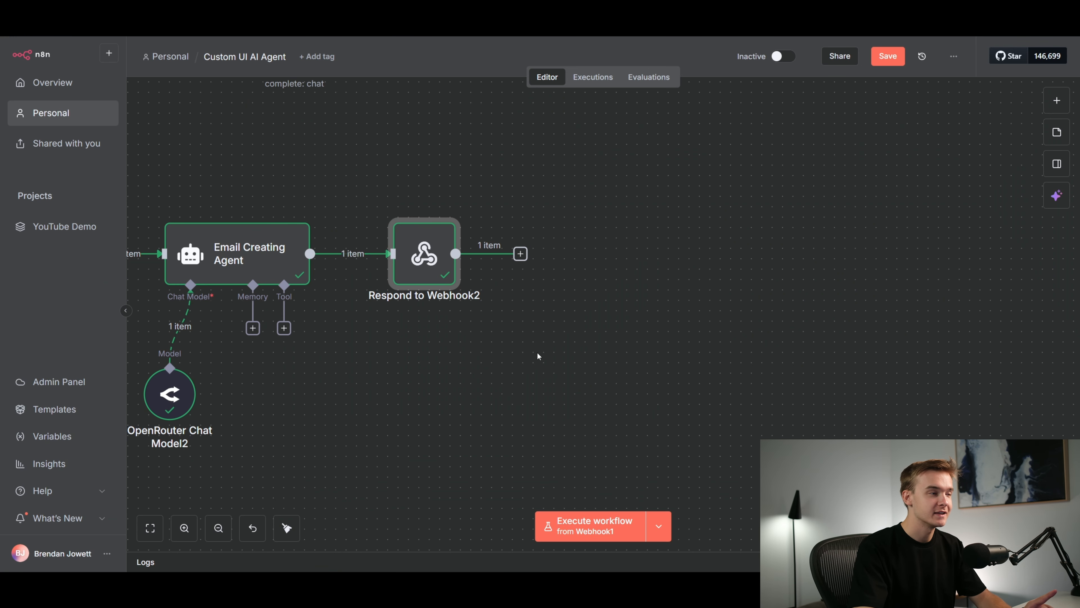
In n8n, add a Wait node after Respond to Webhook2 and set it to resume On Webhook Call
{"action": "left_click", "coordinate": [521, 254]}
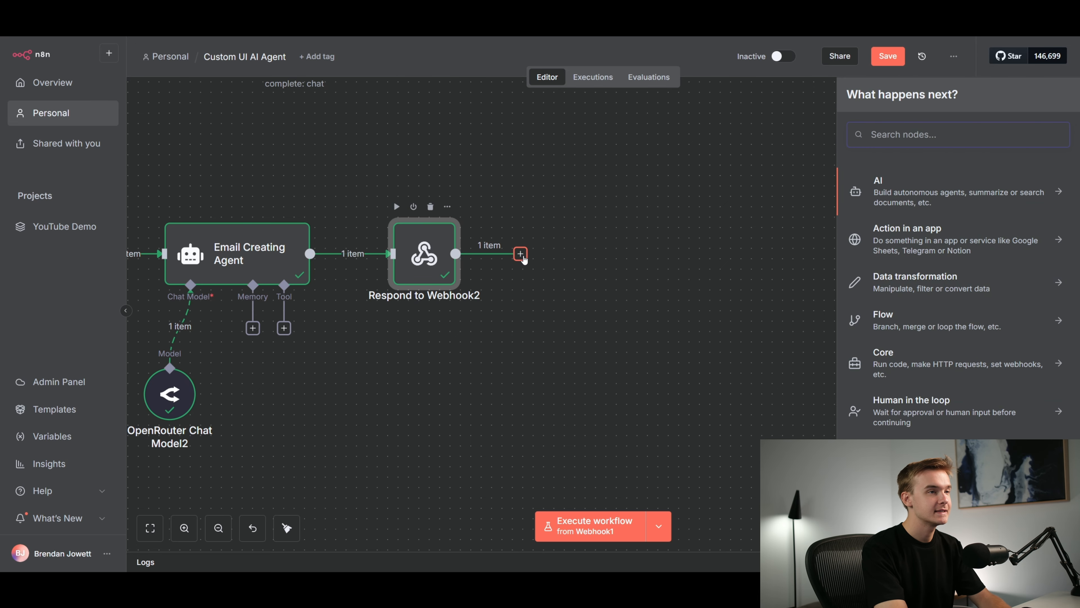
{"action": "type", "text": "wait"}
{"action": "left_click", "coordinate": [897, 189]}
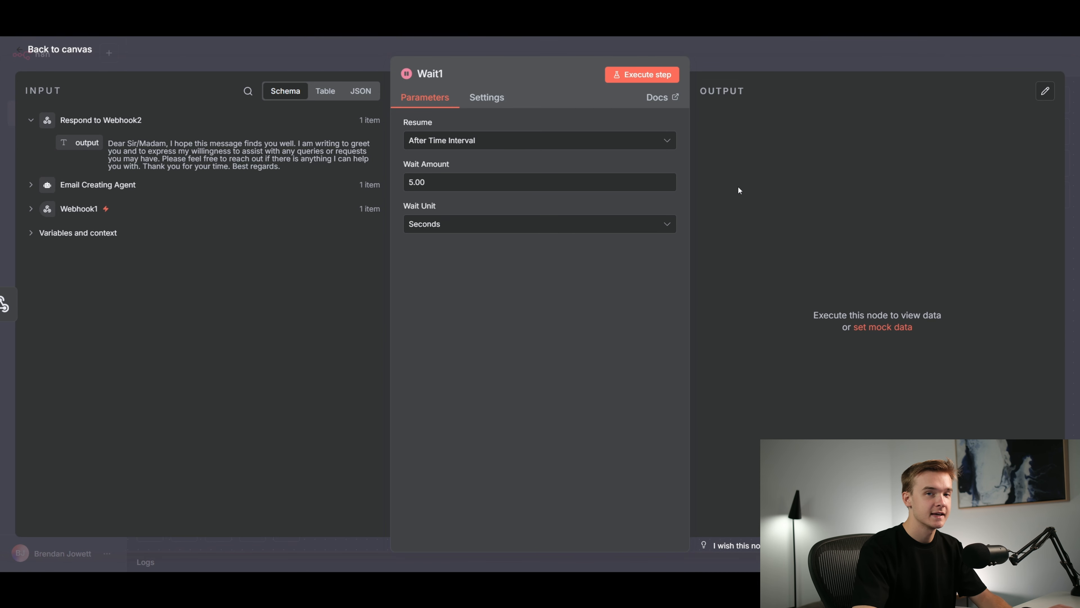
{"action": "left_click", "coordinate": [511, 144]}
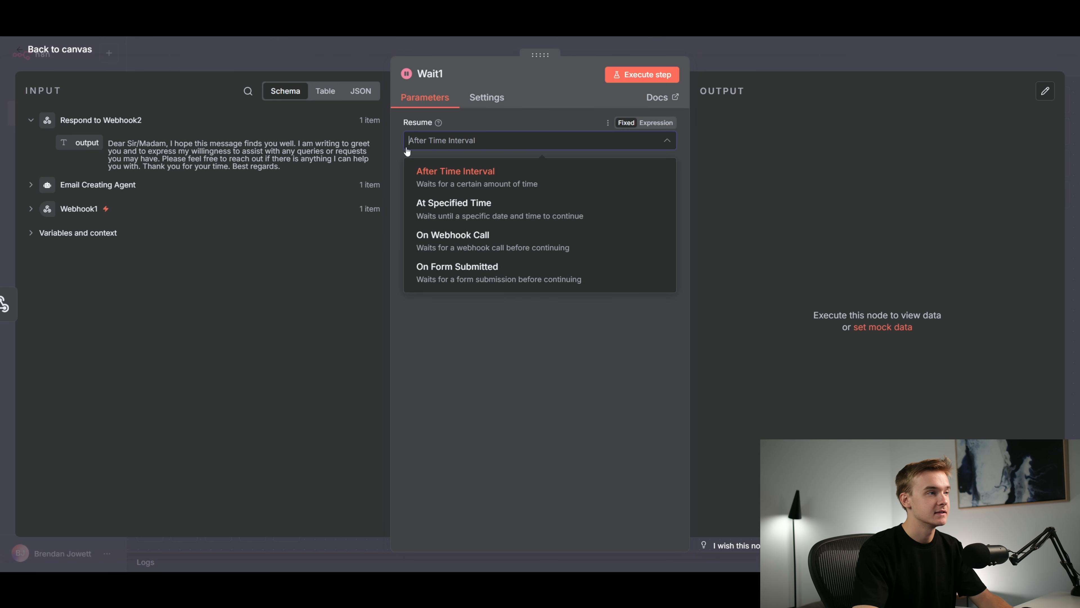
{"action": "left_click", "coordinate": [476, 246]}
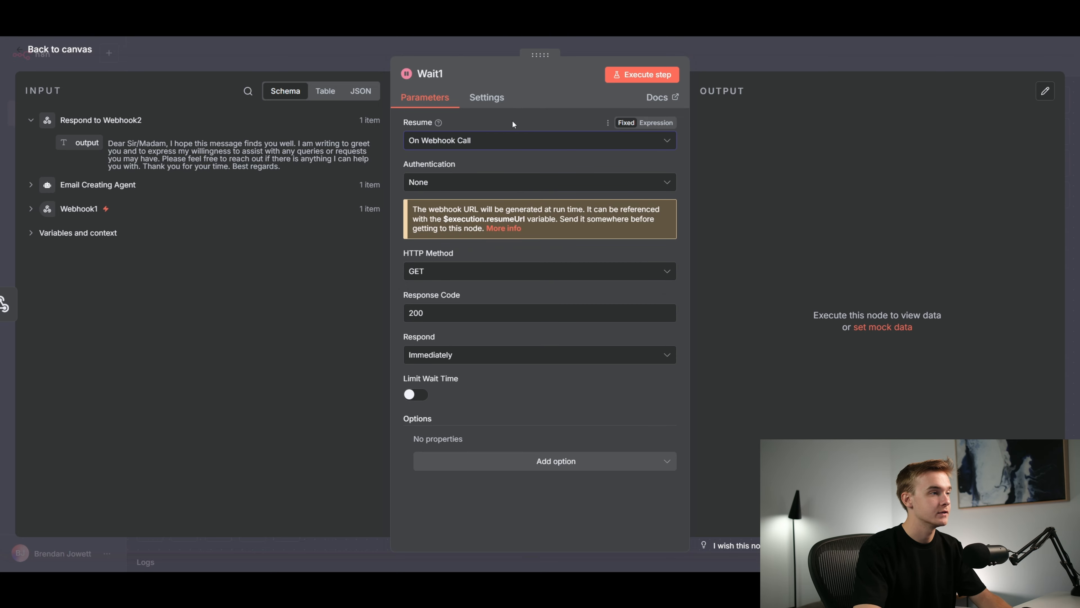
Set the Wait1 node's HTTP method to POST and its response to Using 'Respond to Webhook' Node, and return to the canvas
{"action": "left_click", "coordinate": [484, 272]}
{"action": "left_click", "coordinate": [478, 388]}
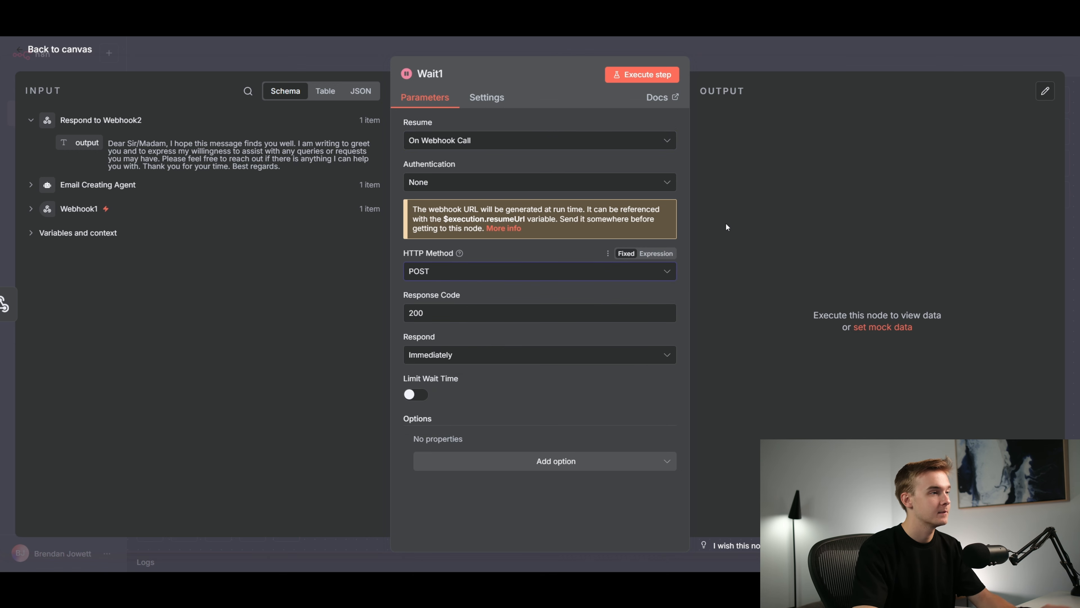
{"action": "left_click", "coordinate": [336, 245]}
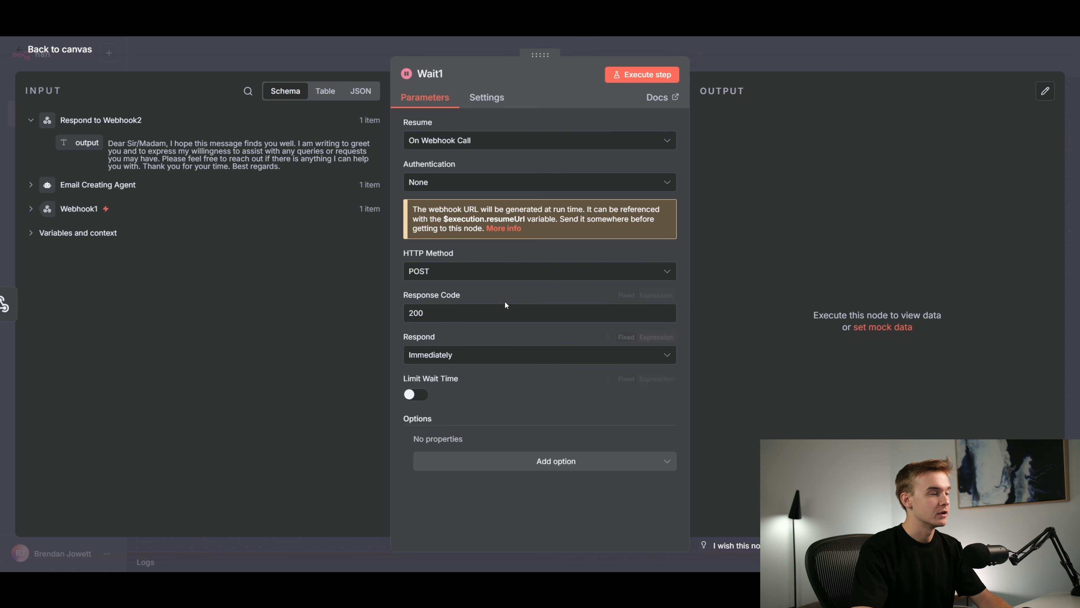
{"action": "left_click", "coordinate": [481, 360]}
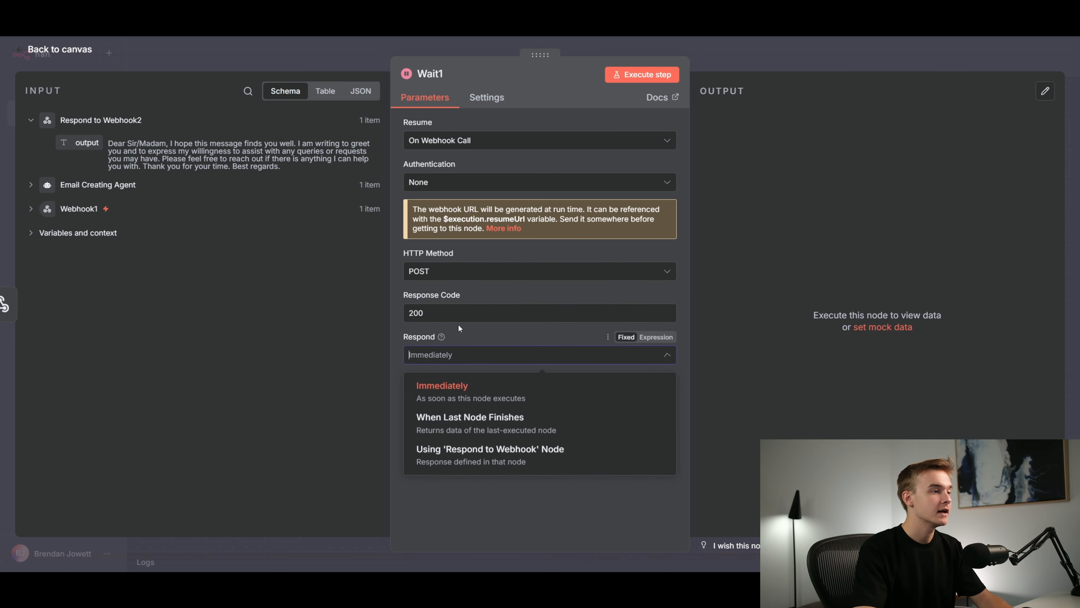
{"action": "left_click", "coordinate": [502, 456]}
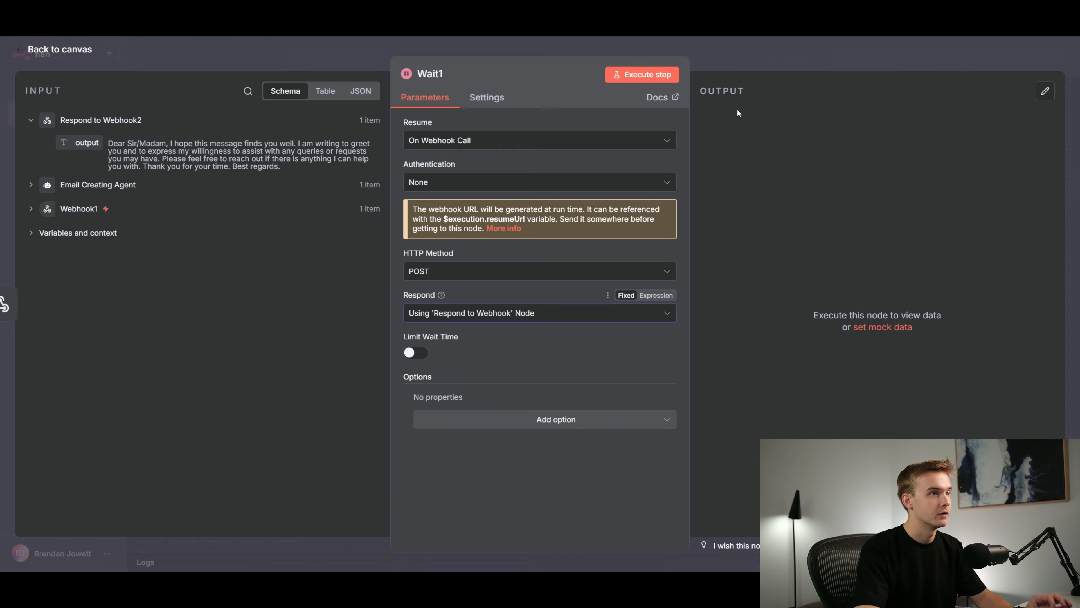
{"action": "key", "text": "Escape"}
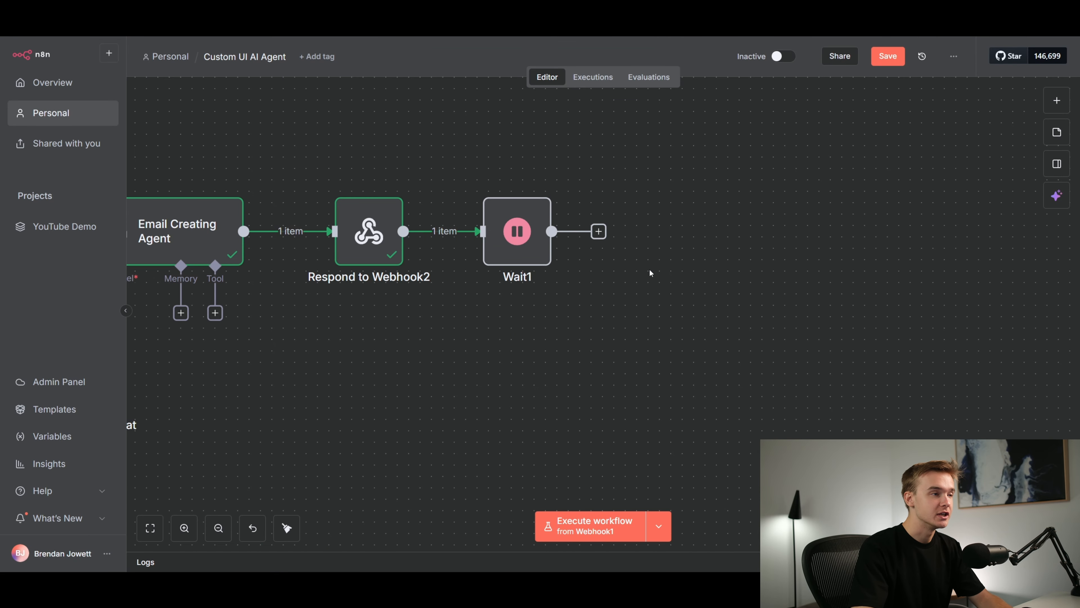
Add a Gmail "Send a message" node after the Wait1 node
{"action": "left_click", "coordinate": [604, 233]}
{"action": "type", "text": "gmail"}
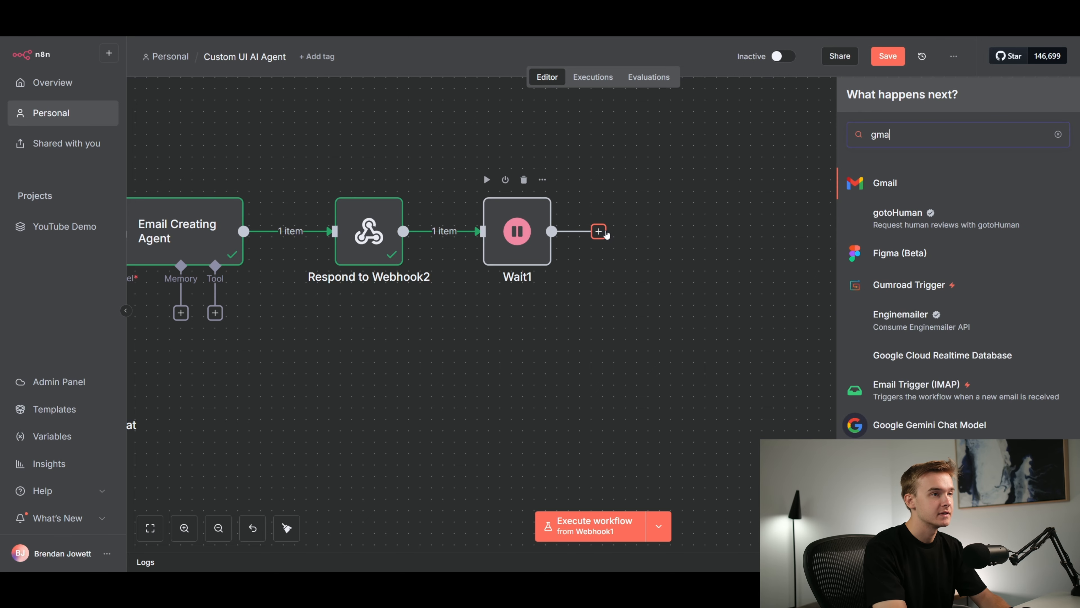
{"action": "left_click", "coordinate": [883, 187]}
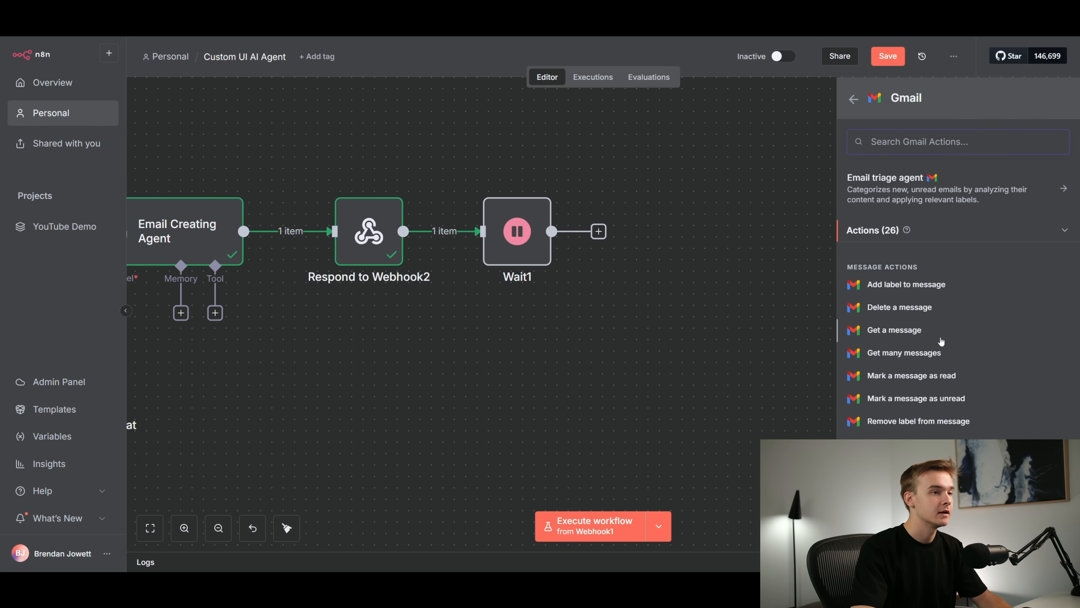
{"action": "scroll", "coordinate": [940, 340], "scroll_direction": "down", "scroll_amount": 7}
{"action": "scroll", "coordinate": [940, 349], "scroll_direction": "up", "scroll_amount": 3}
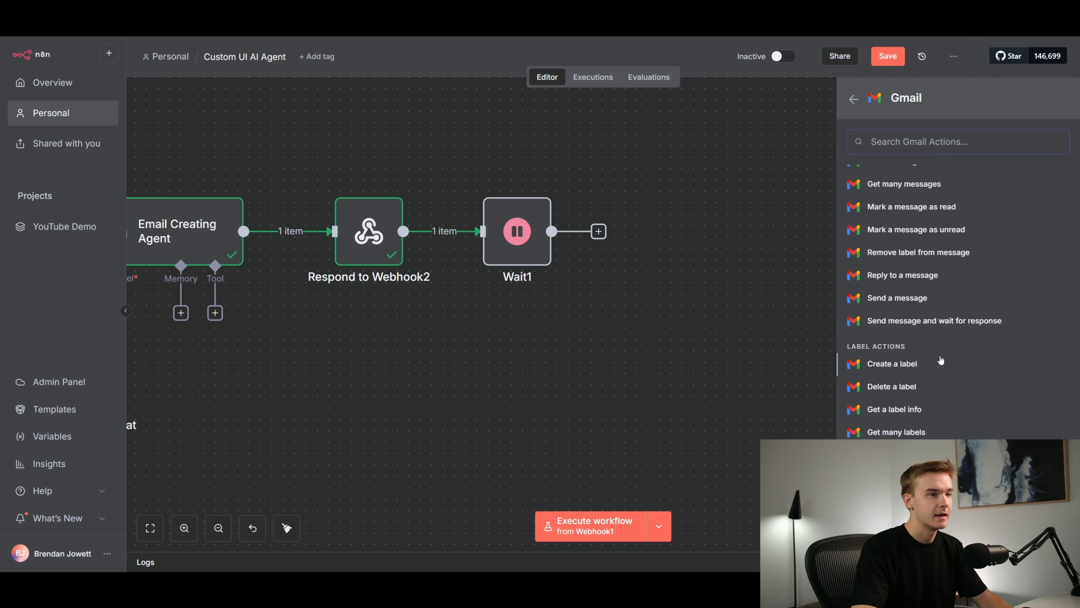
{"action": "left_click", "coordinate": [897, 298]}
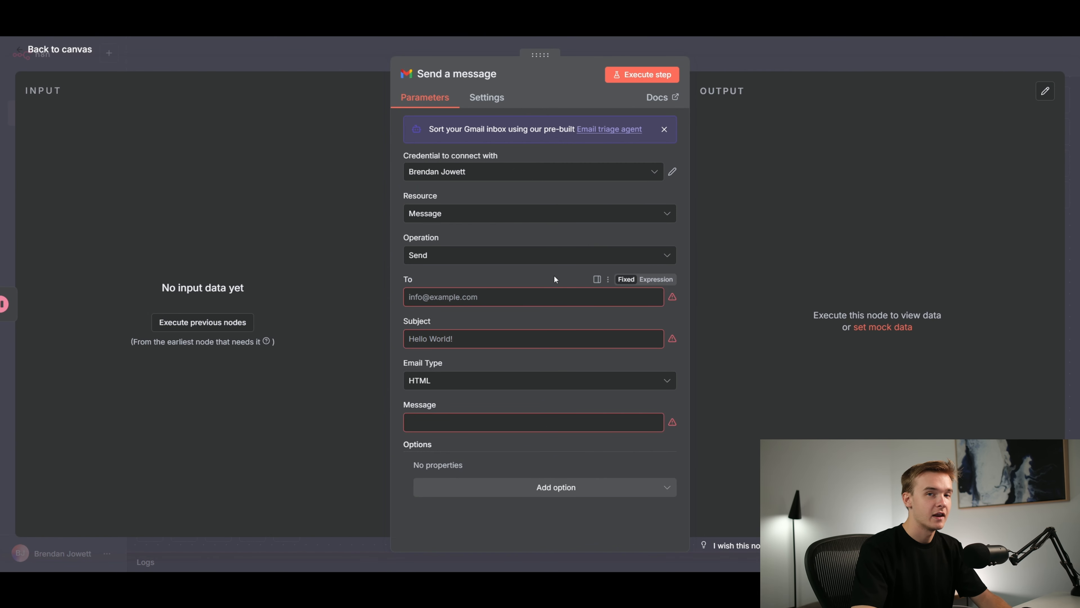
Set the Gmail node's subject and message to "test", fill in the recipient's email address, and return to the canvas
{"action": "left_click", "coordinate": [503, 293]}
{"action": "key", "text": "Tab"}
{"action": "type", "text": "test"}
{"action": "key", "text": "Tab"}
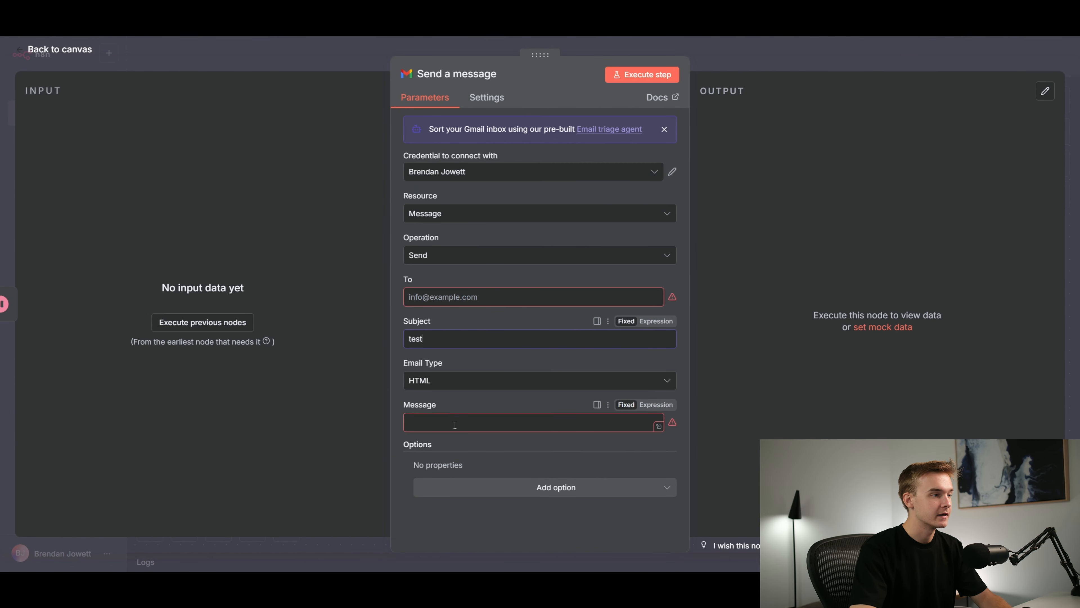
{"action": "type", "text": "test"}
{"action": "left_click", "coordinate": [477, 296]}
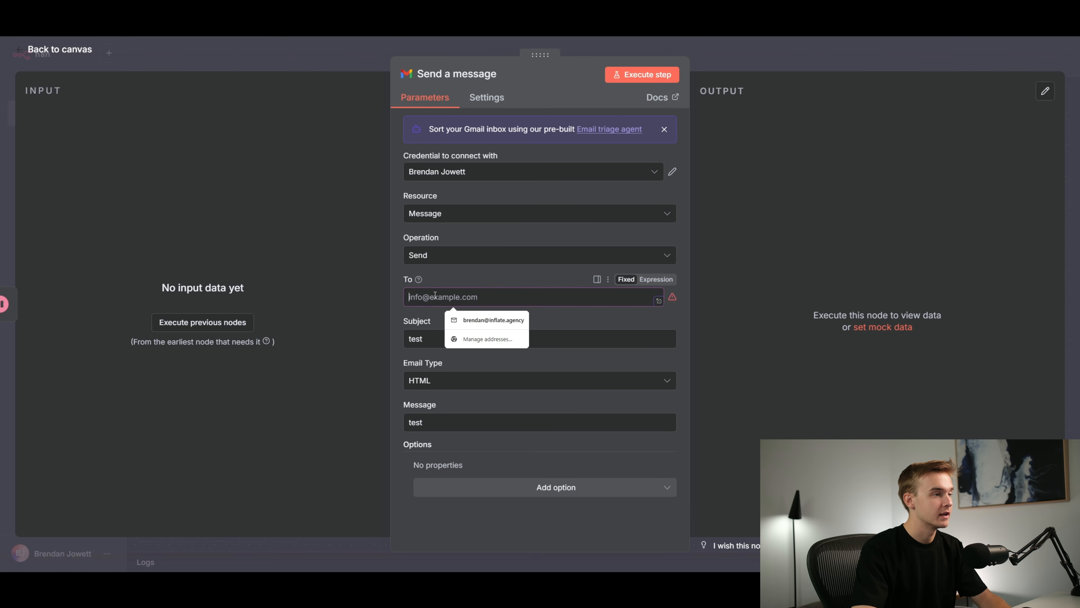
{"action": "left_click", "coordinate": [467, 321]}
{"action": "left_click", "coordinate": [663, 47]}
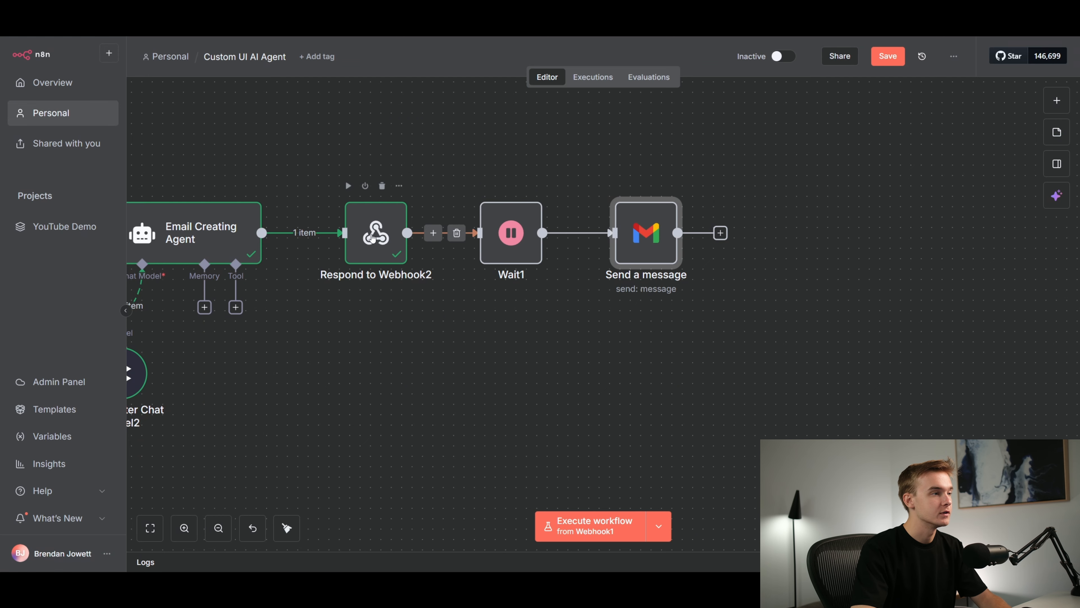
Add a Respond to Webhook node after the Gmail "Send a message" node and return to the canvas
{"action": "left_click", "coordinate": [723, 230]}
{"action": "type", "text": "respond"}
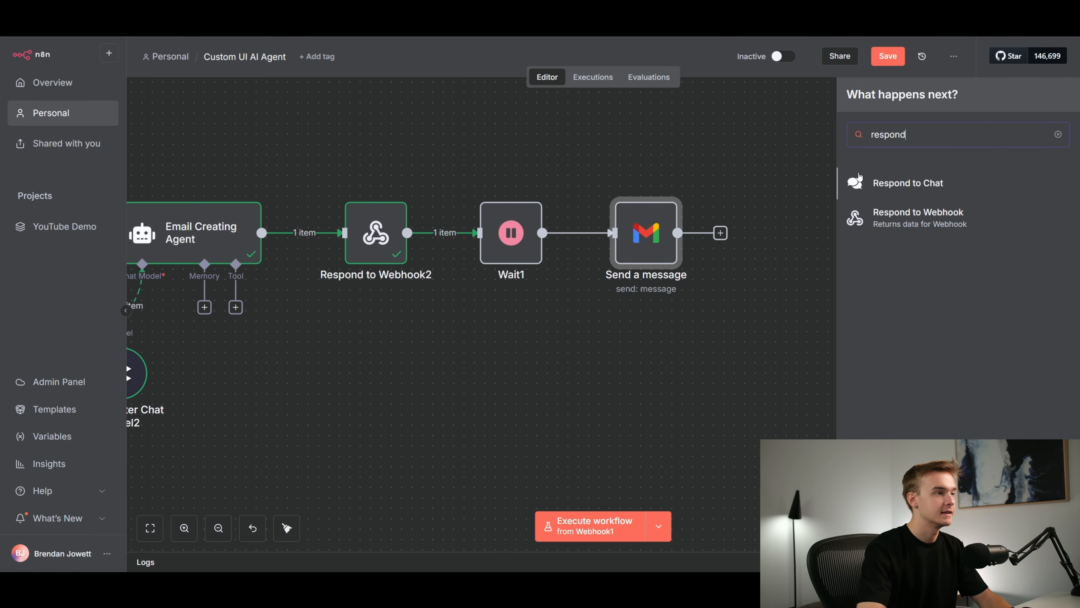
{"action": "left_click", "coordinate": [908, 228]}
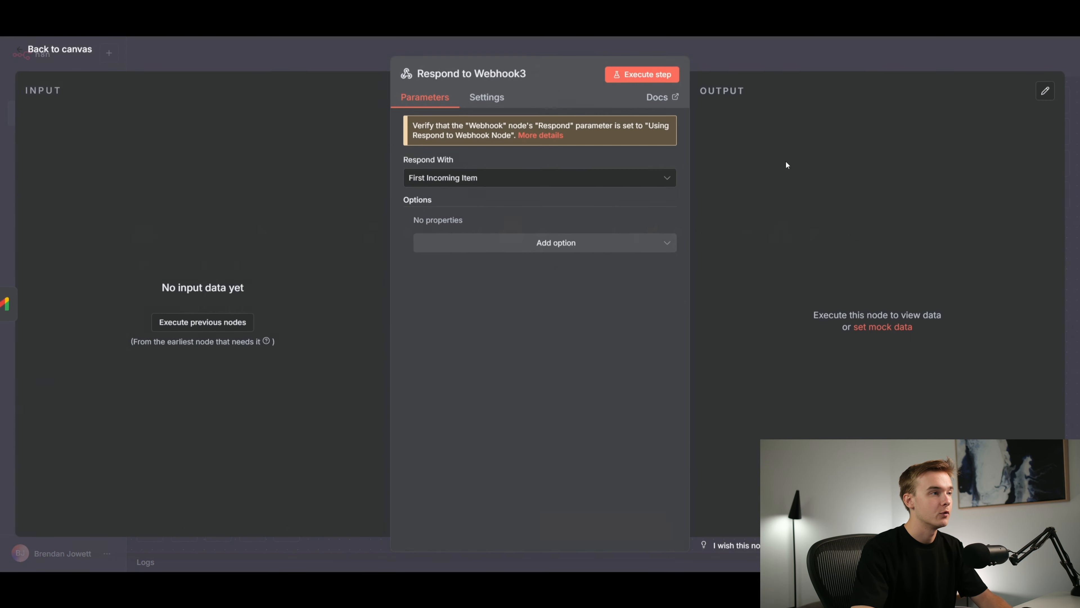
{"action": "key", "text": "Escape"}
{"action": "left_click_drag", "start_coordinate": [775, 232], "coordinate": [741, 208]}
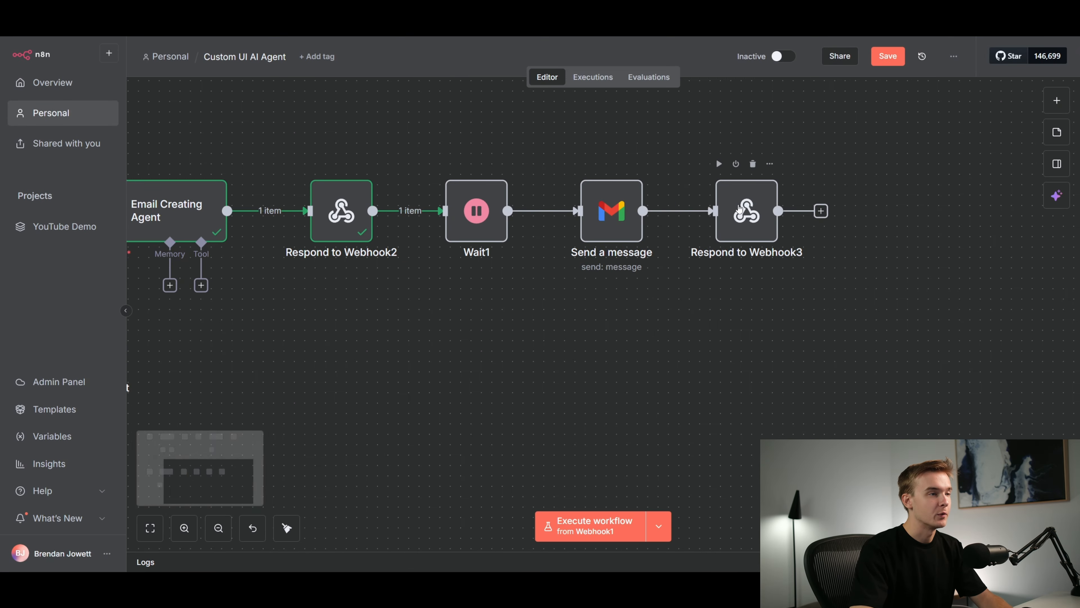
Set Respond to Webhook3 to respond with JSON, using the body "status": "Email Sent", and return to the canvas
{"action": "double_click", "coordinate": [740, 208]}
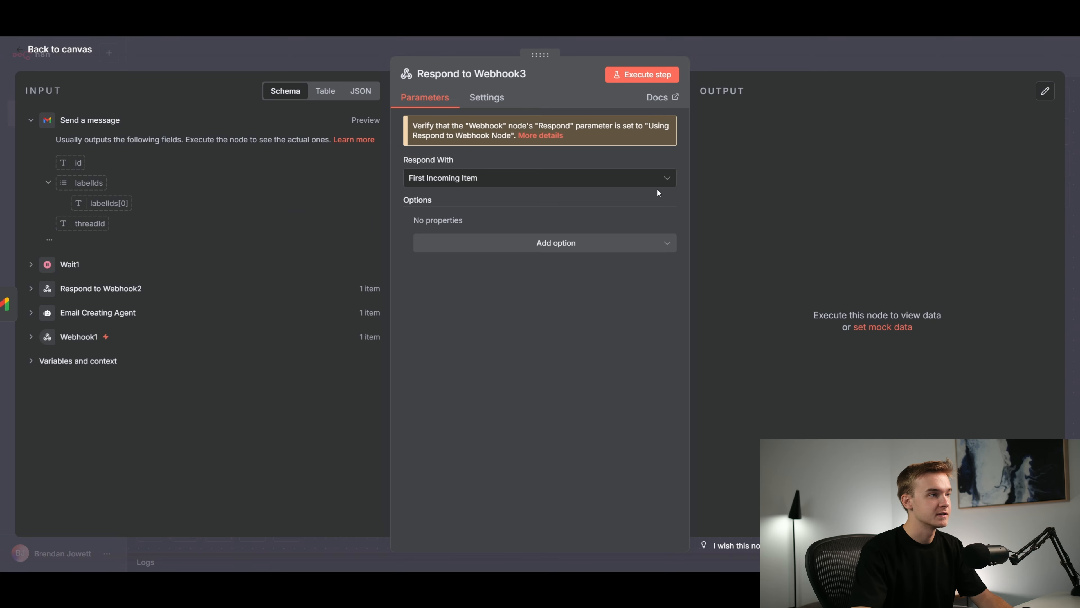
{"action": "left_click", "coordinate": [499, 185]}
{"action": "left_click", "coordinate": [535, 304]}
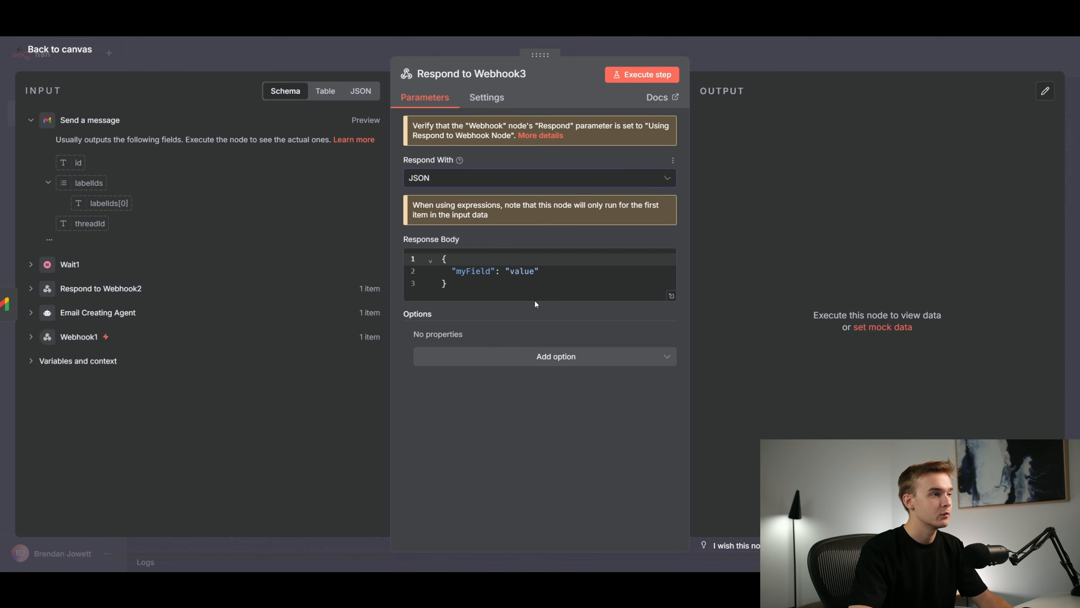
{"action": "double_click", "coordinate": [518, 273]}
{"action": "type", "text": "Email Sent"}
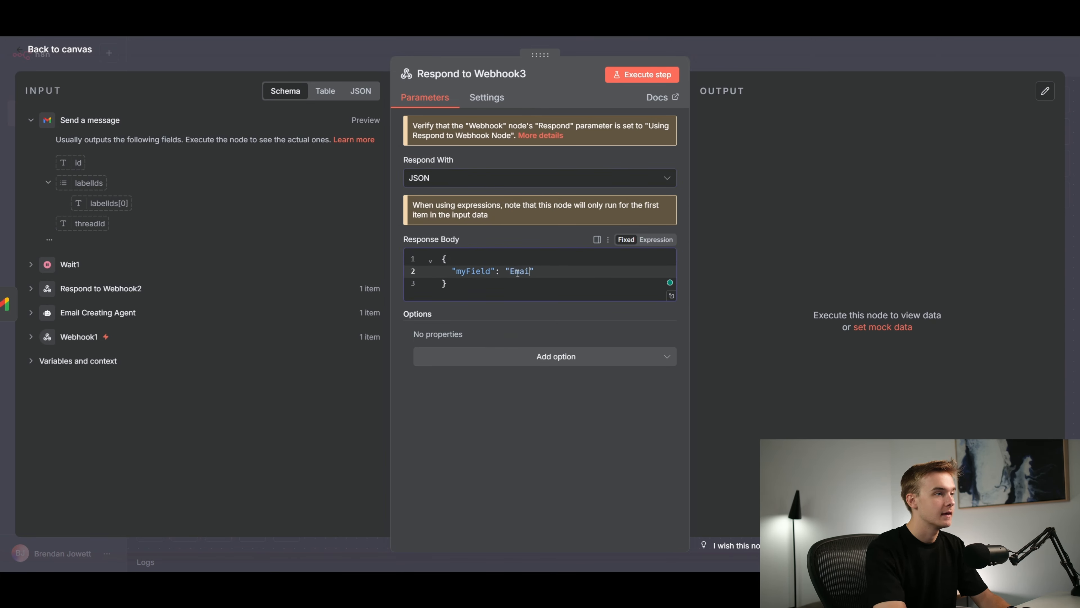
{"action": "double_click", "coordinate": [472, 272]}
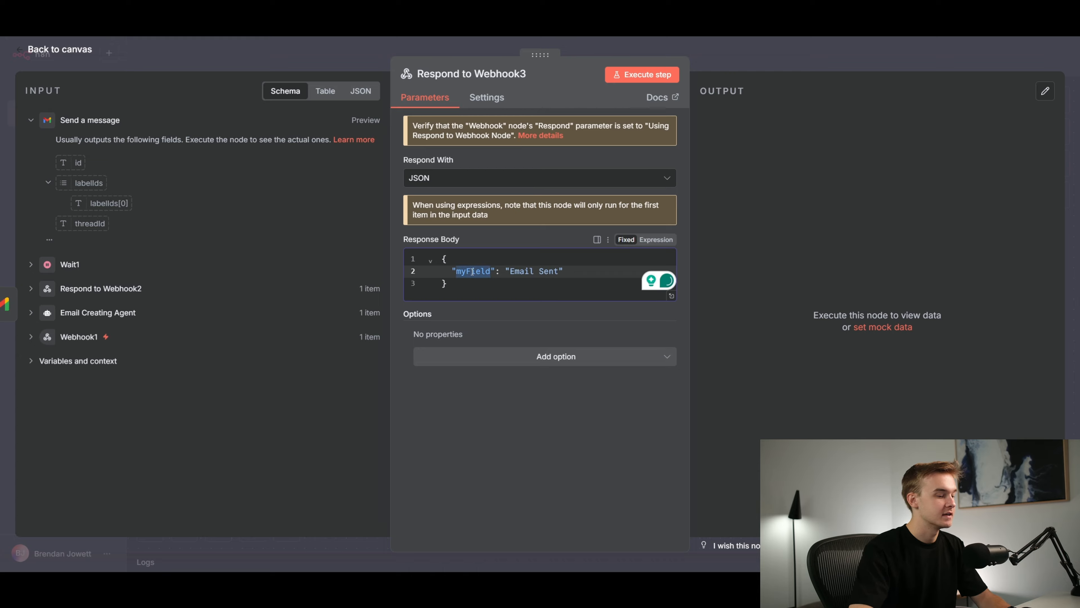
{"action": "type", "text": "status"}
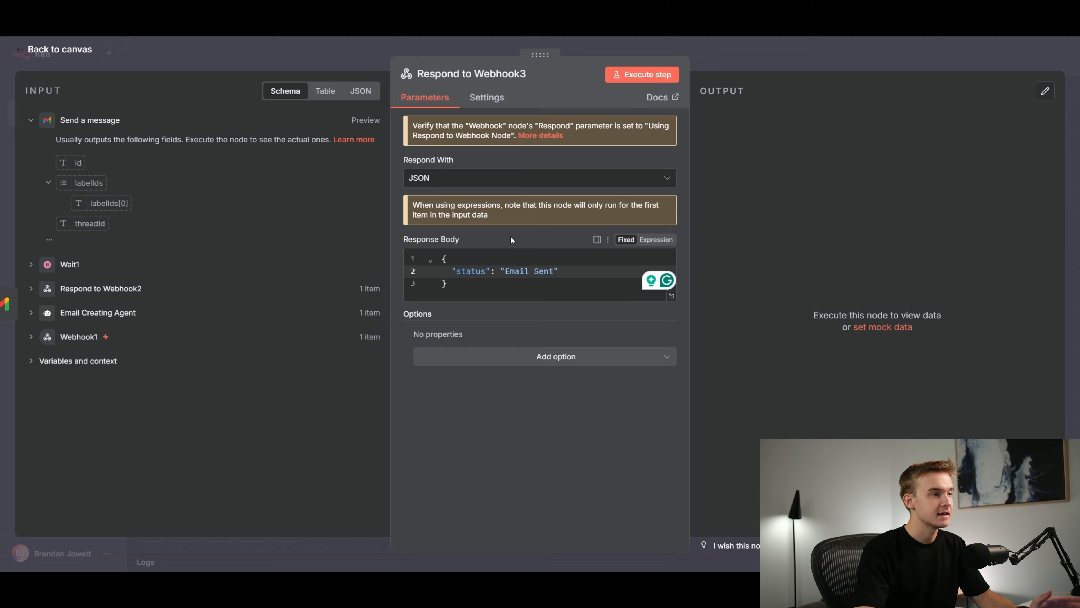
{"action": "left_click", "coordinate": [721, 49]}
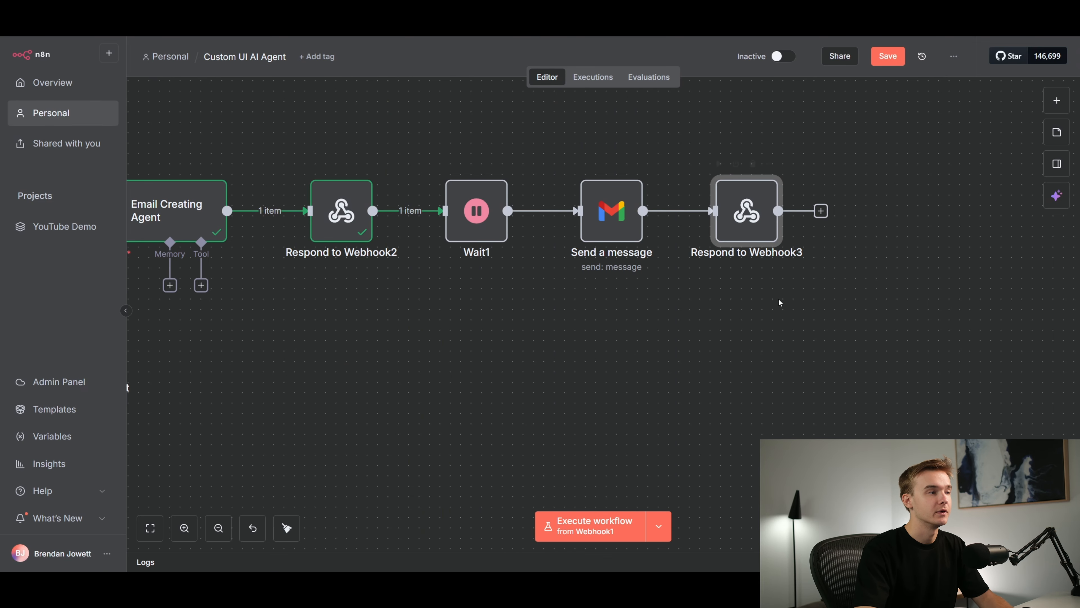
Execute the extended email workflow from Webhook1 in n8n
{"action": "scroll", "coordinate": [883, 200], "scroll_direction": "up", "scroll_amount": 2}
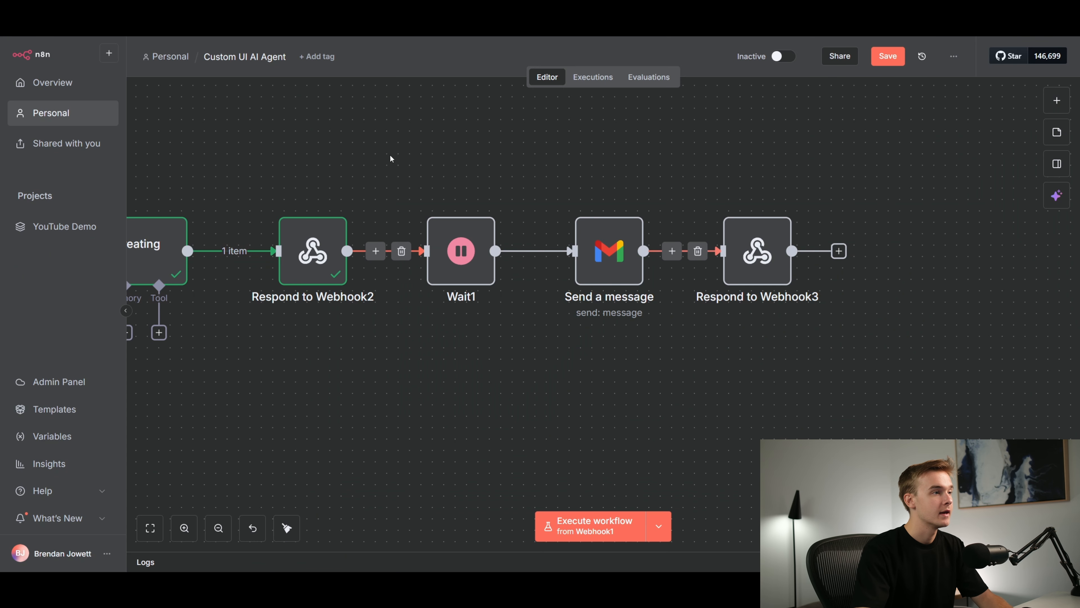
{"action": "mouse_move", "coordinate": [617, 200]}
{"action": "scroll", "coordinate": [764, 199], "scroll_direction": "down", "scroll_amount": 3}
{"action": "scroll", "coordinate": [450, 201], "scroll_direction": "up", "scroll_amount": 1}
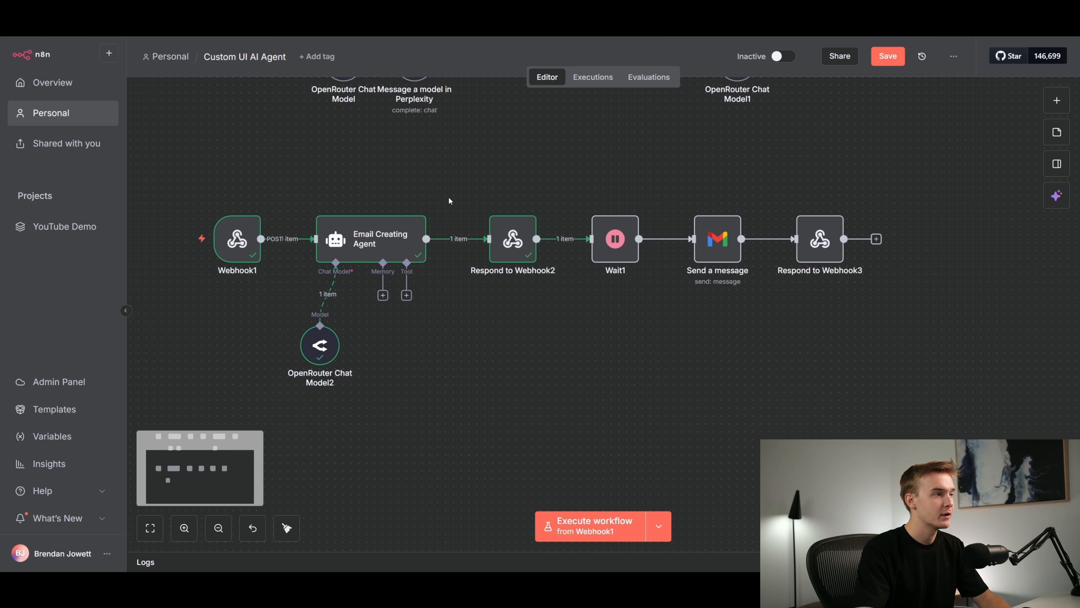
{"action": "left_click", "coordinate": [592, 526]}
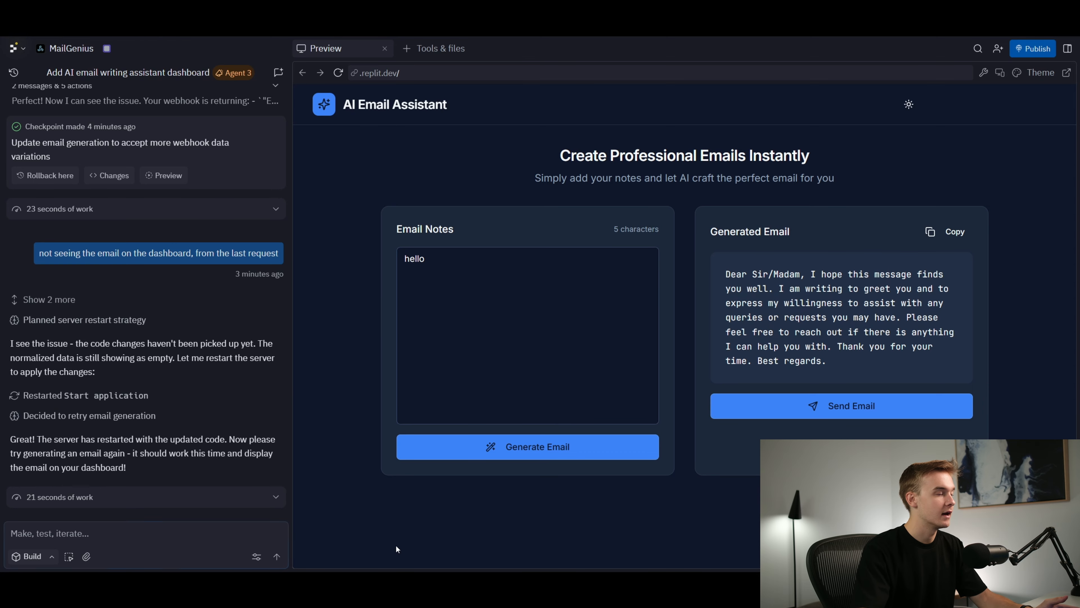
In the Replit preview, replace the email notes with a request for an email to a named person about a new building in the area, and generate it
{"action": "left_click", "coordinate": [407, 288]}
{"action": "key", "text": "ctrl+a"}
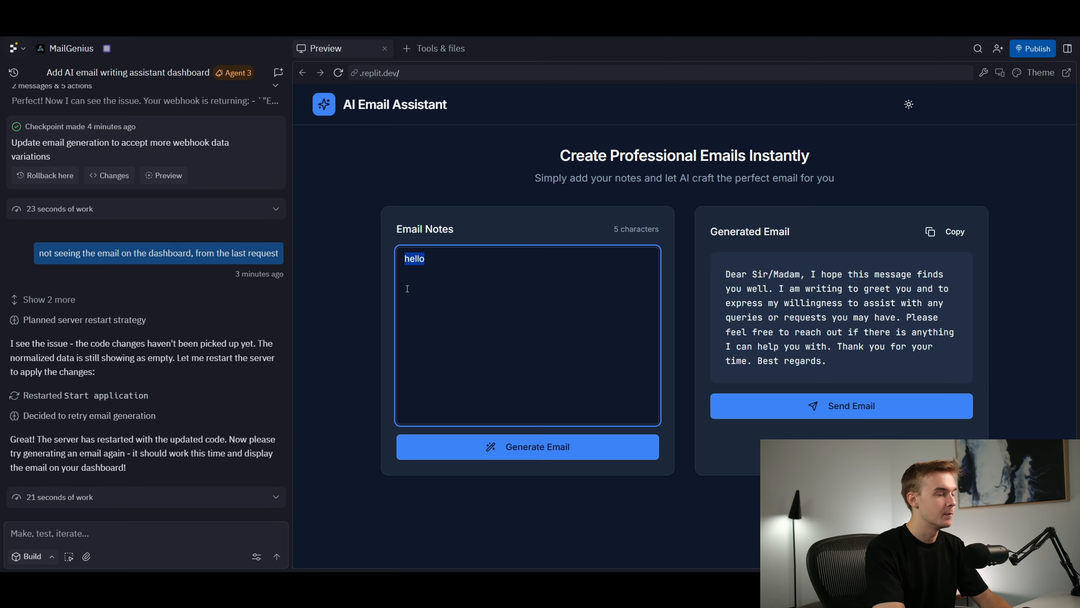
{"action": "type", "text": "i wan"}
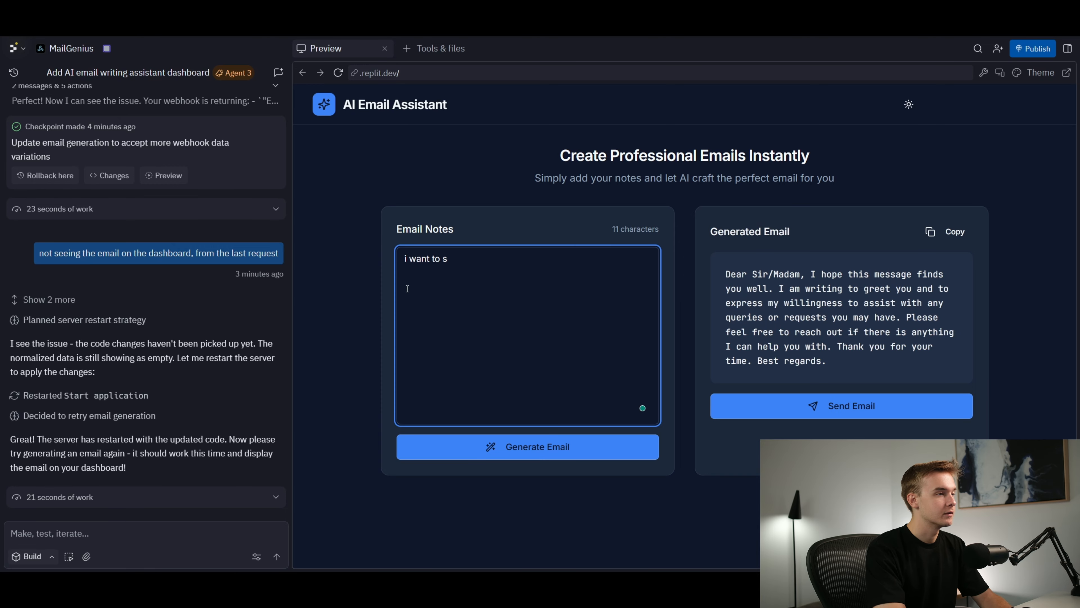
{"action": "type", "text": "t to get an email "}
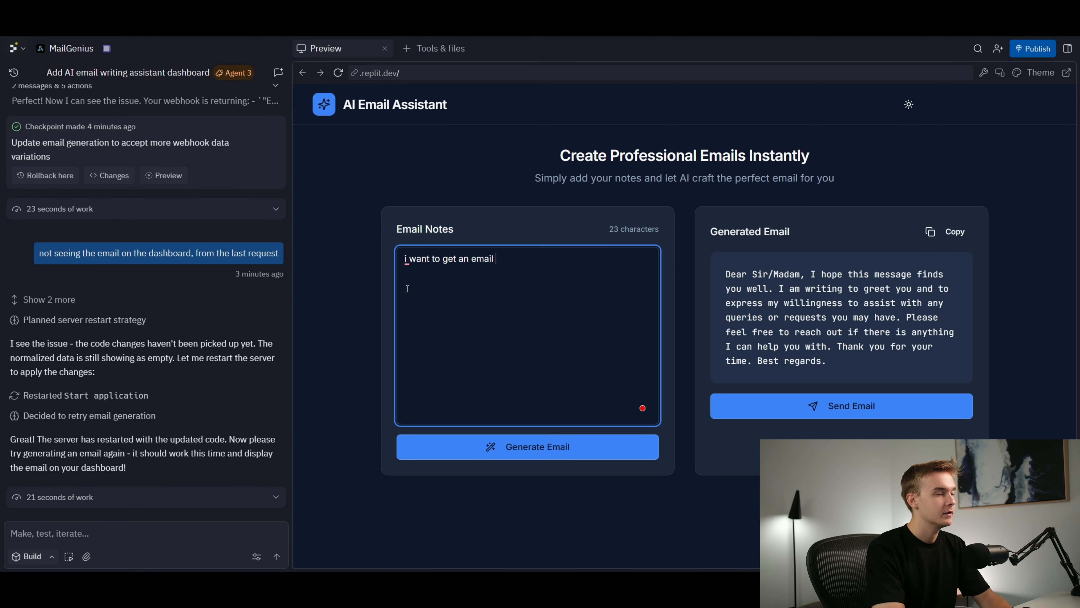
{"action": "type", "text": "talking to dave a"}
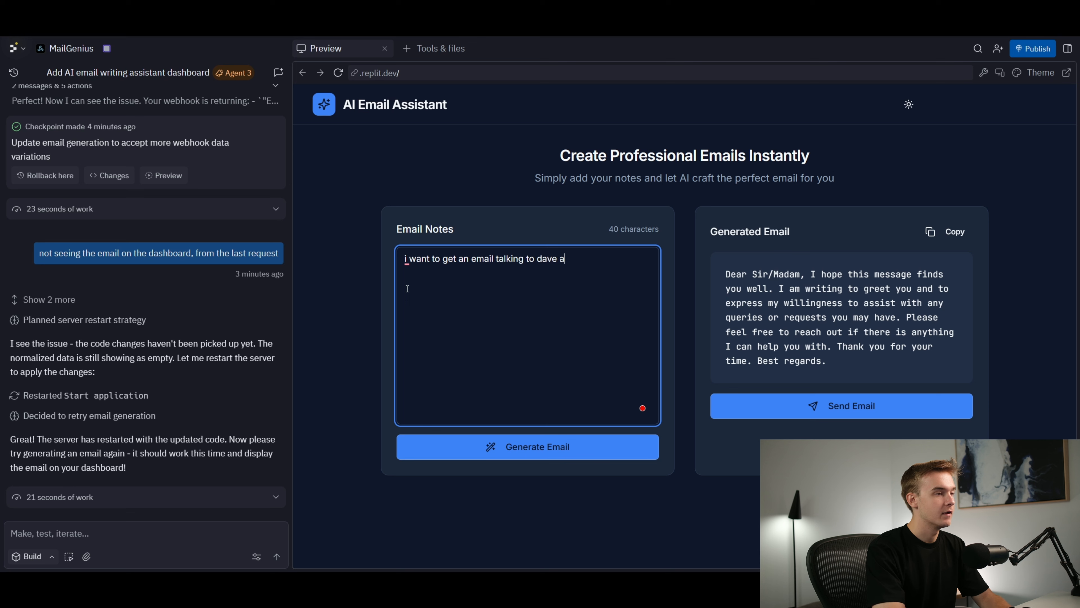
{"action": "type", "text": "bout a new buil"}
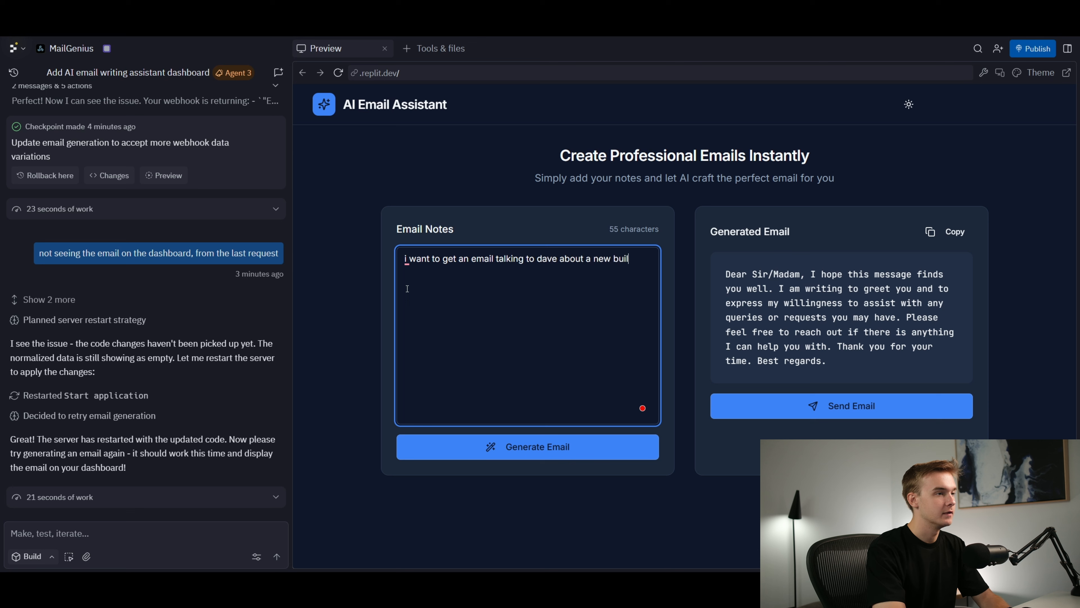
{"action": "type", "text": "ding in the area"}
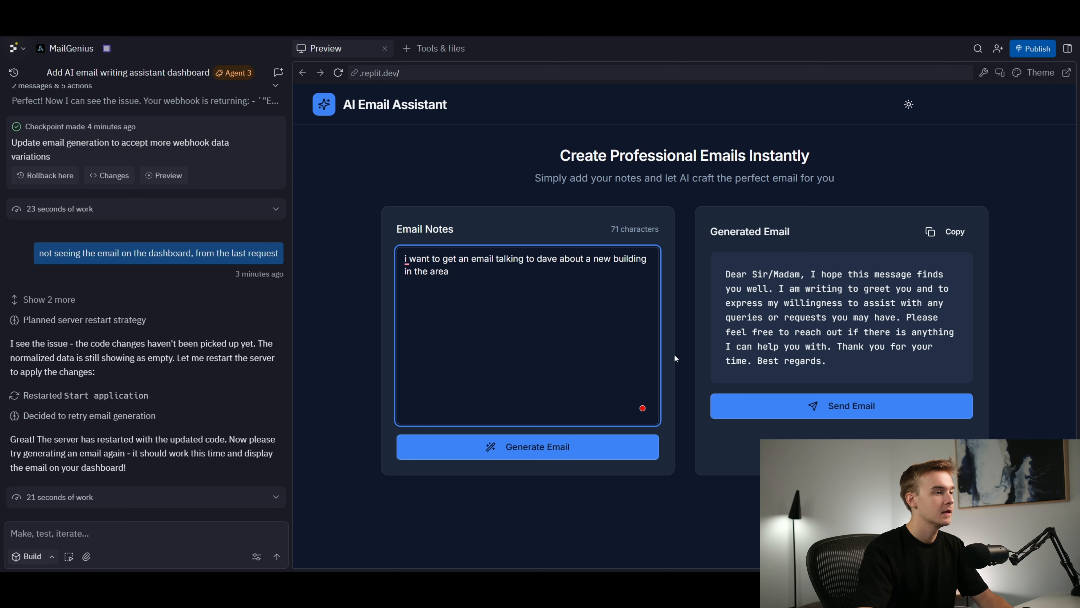
{"action": "left_click", "coordinate": [567, 456]}
Check the workflow run in n8n, and send the generated email from the Replit preview
{"action": "left_click", "coordinate": [292, 25]}
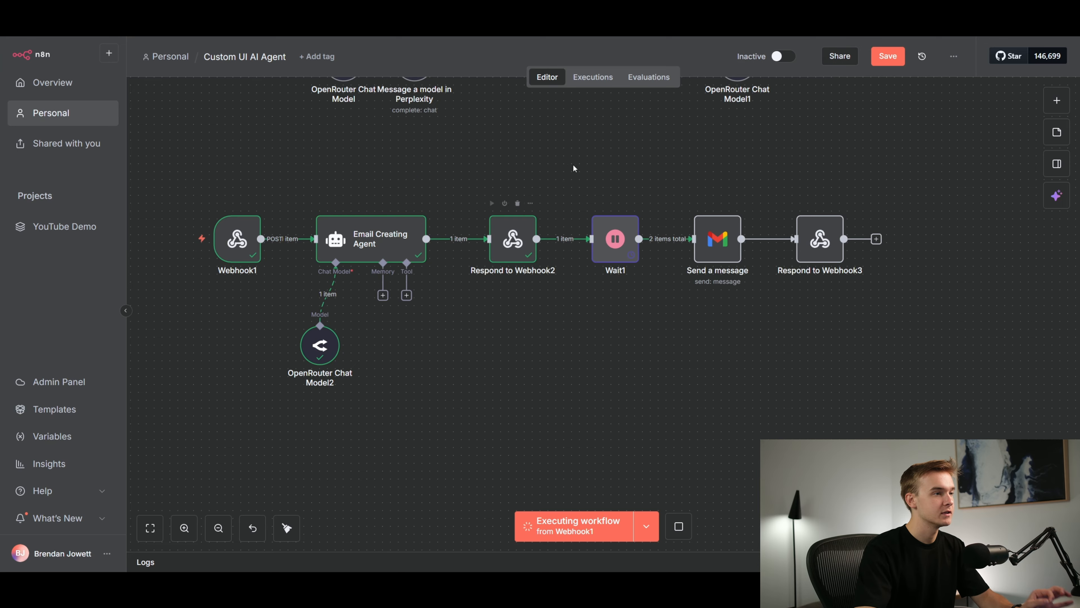
{"action": "left_click", "coordinate": [179, 25]}
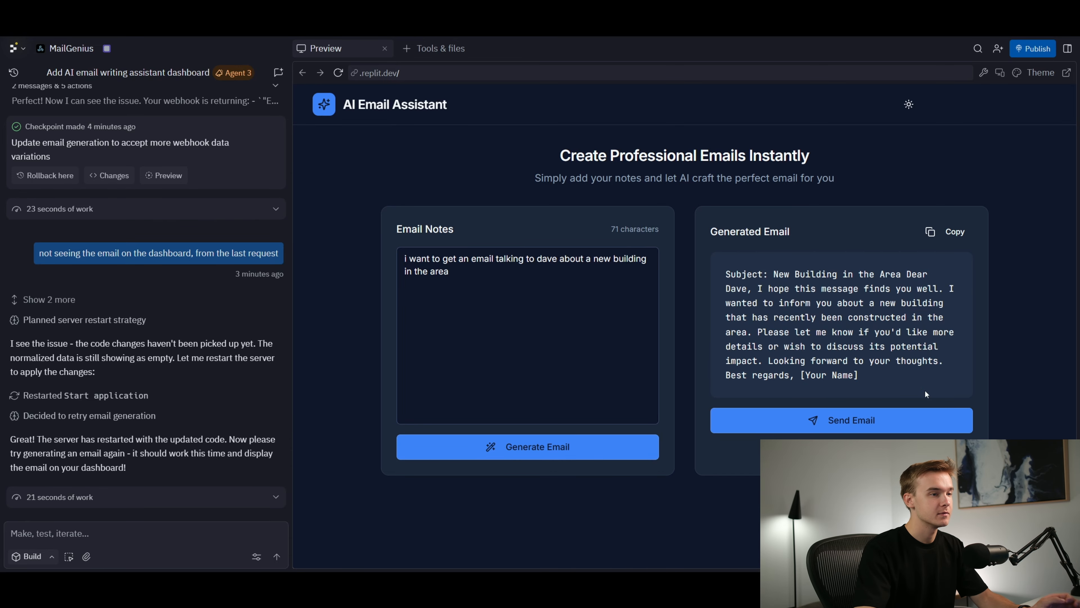
{"action": "left_click", "coordinate": [855, 430]}
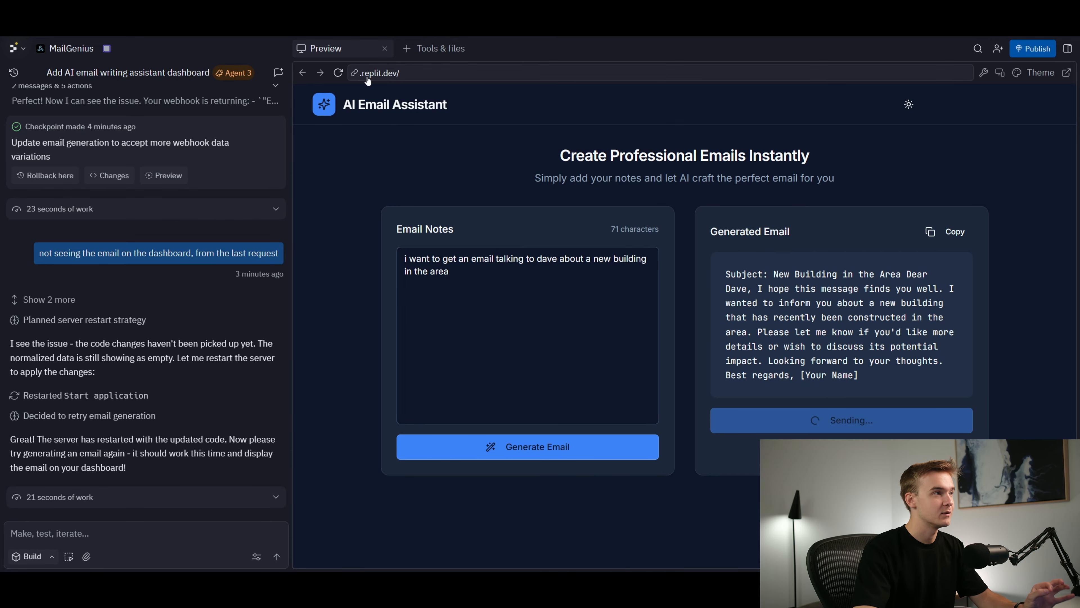
{"action": "left_click", "coordinate": [273, 24]}
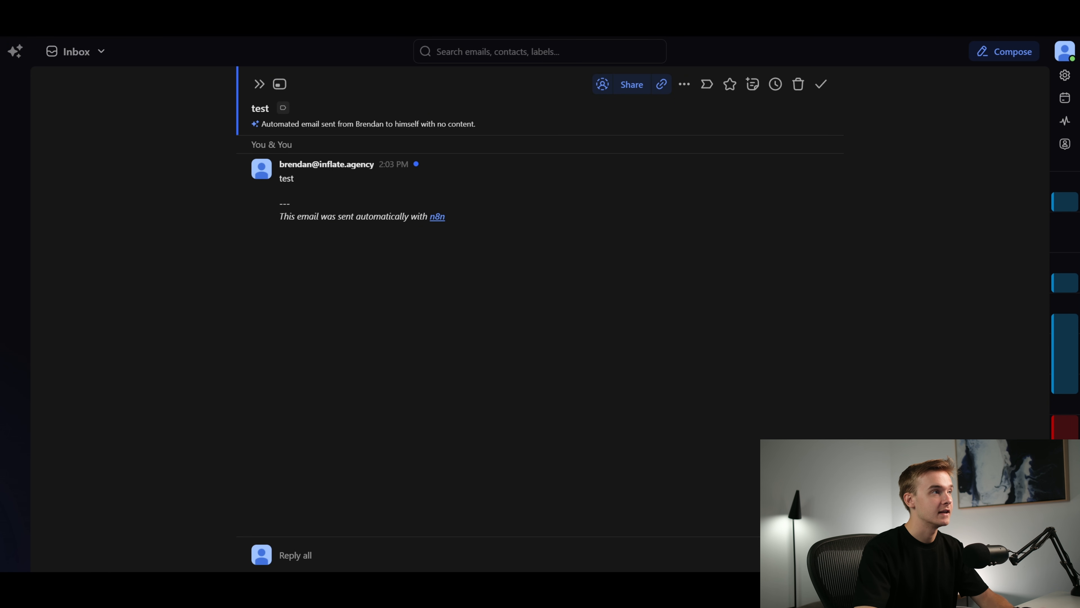
In n8n, map the email field from the Wait1 body into the Message of the Gmail "Send a message" node
{"action": "left_click", "coordinate": [307, 17]}
{"action": "double_click", "coordinate": [609, 264]}
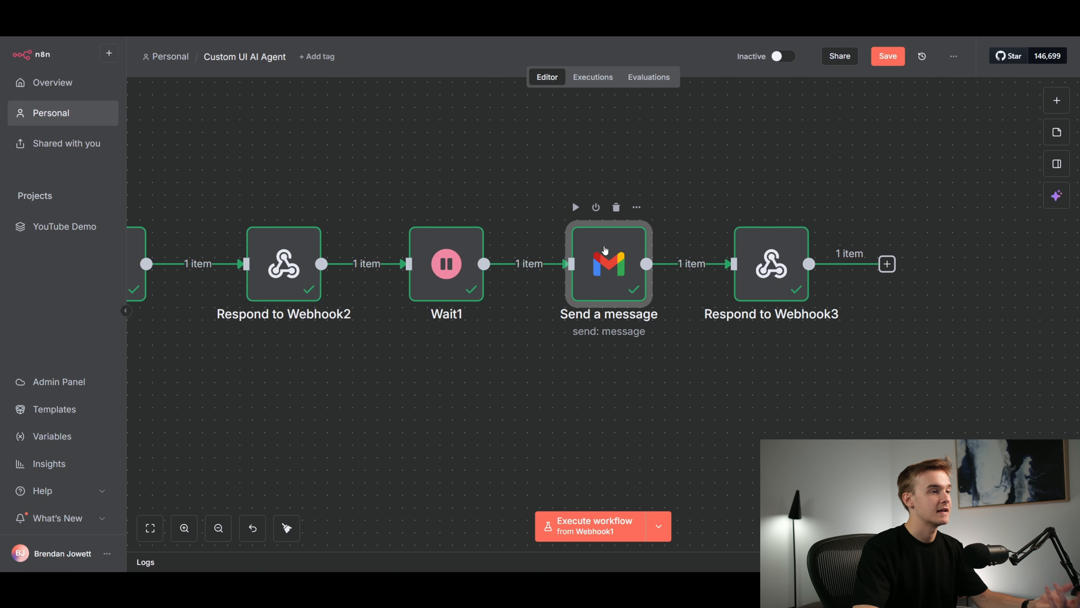
{"action": "scroll", "coordinate": [273, 325], "scroll_direction": "down", "scroll_amount": 8}
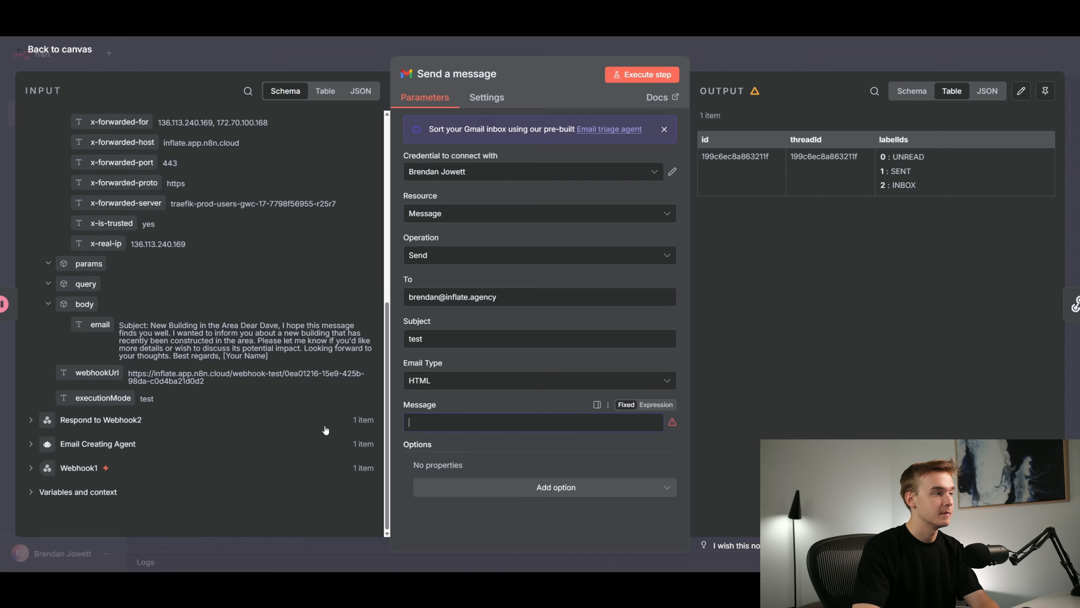
{"action": "left_click_drag", "start_coordinate": [101, 324], "coordinate": [434, 425]}
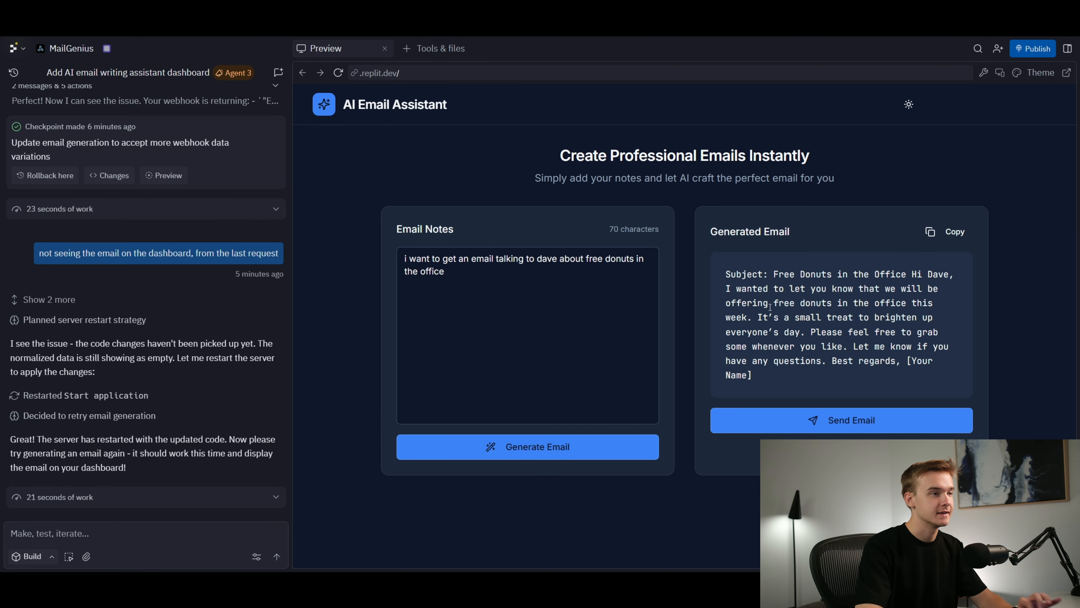
Review the generated email about free donuts in the office and send it from the Replit preview
{"action": "left_click_drag", "start_coordinate": [725, 276], "coordinate": [772, 378]}
{"action": "left_click", "coordinate": [773, 376]}
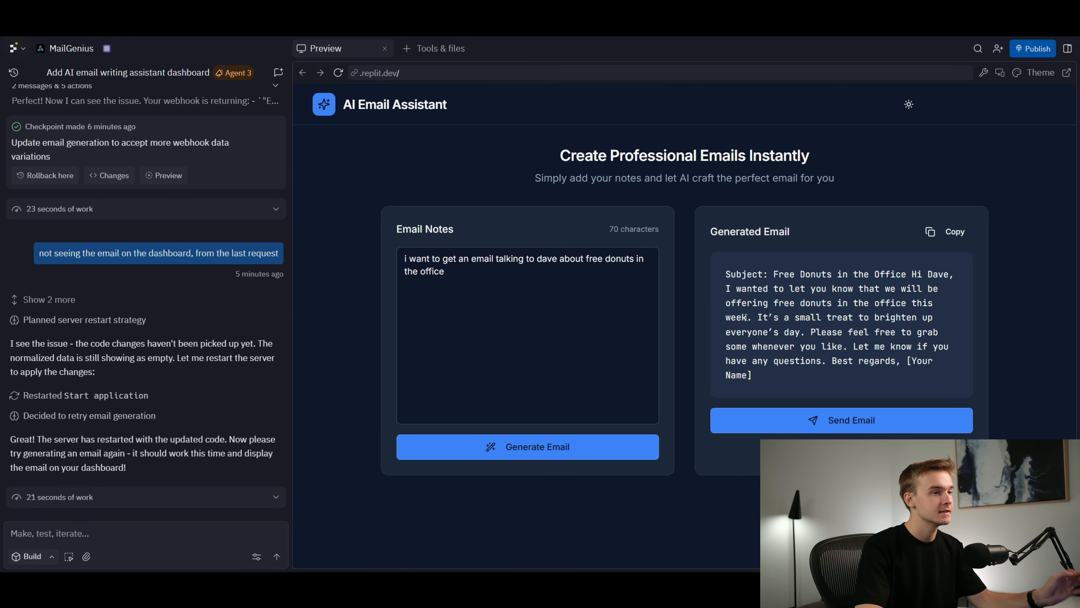
{"action": "left_click", "coordinate": [806, 421]}
Switch to the email inbox and read the body of the received "Test" email against the generated text
{"action": "left_click", "coordinate": [383, 13]}
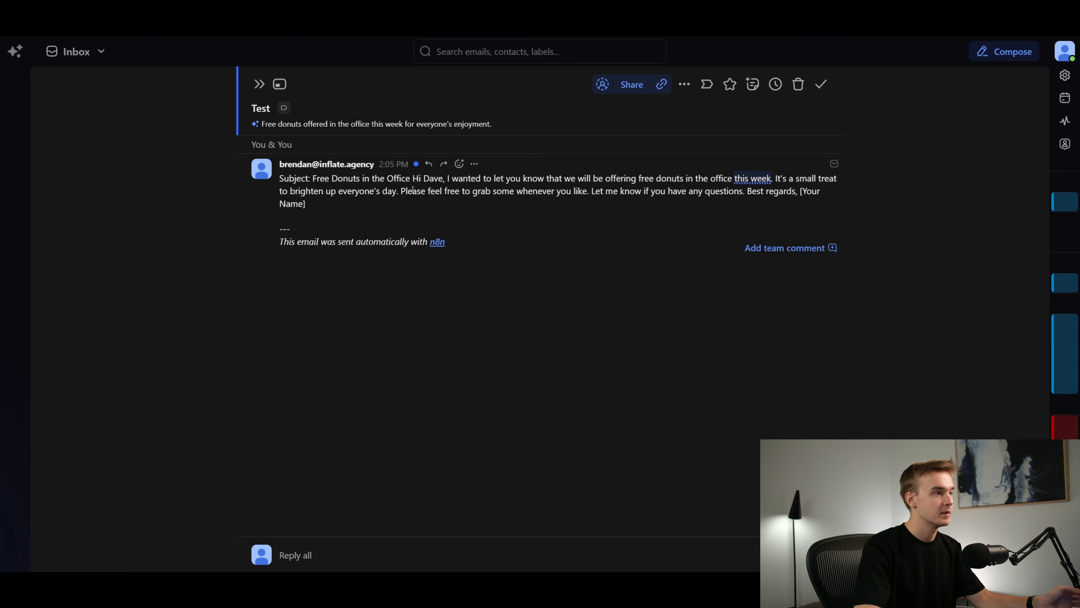
{"action": "left_click_drag", "start_coordinate": [413, 180], "coordinate": [781, 188]}
{"action": "left_click", "coordinate": [629, 189]}
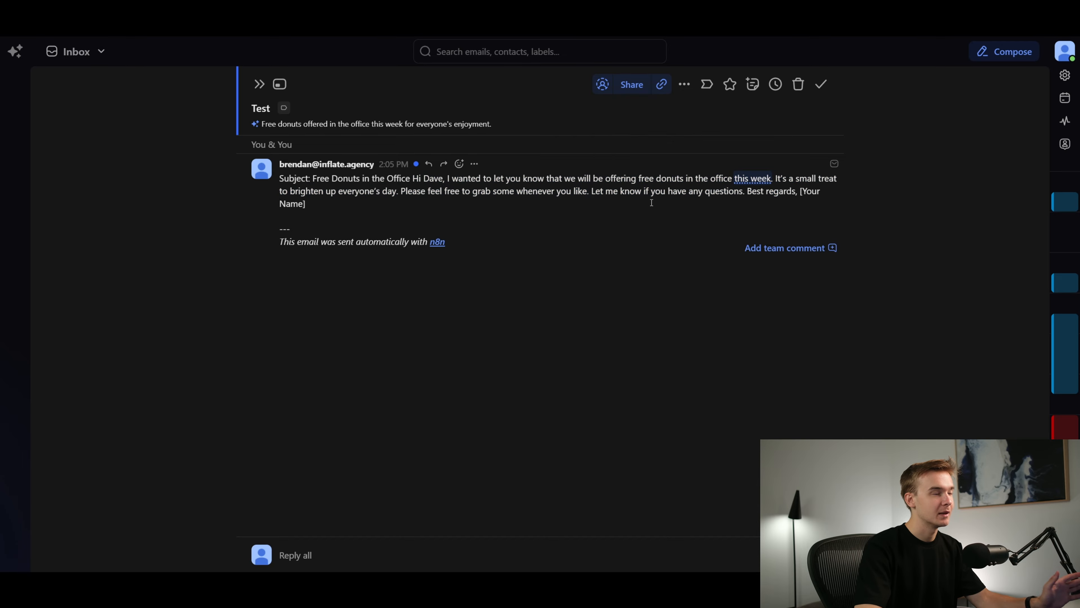